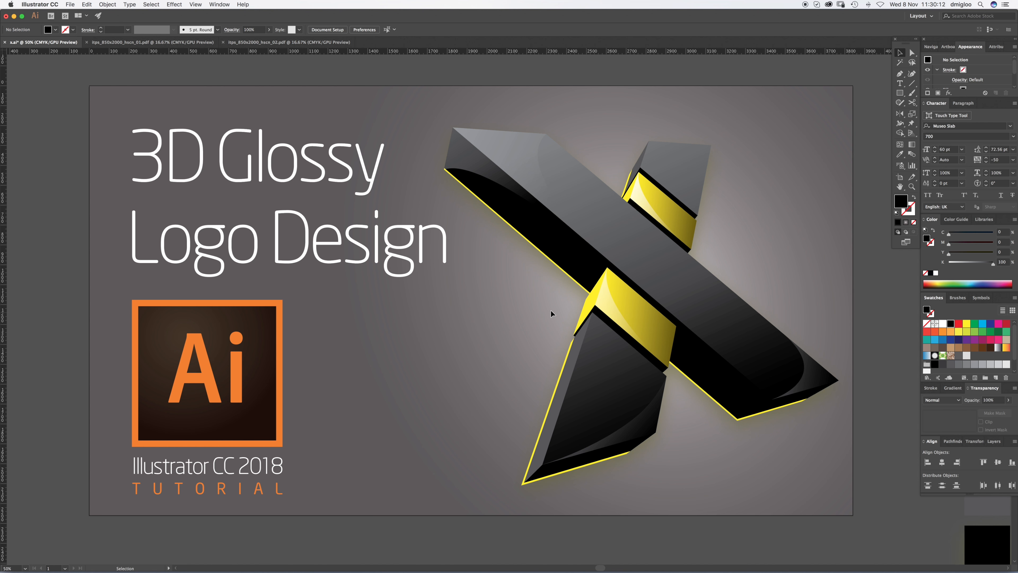
Check the artboard's pixel dimensions in the document's artboard settings.
left_click(335, 30)
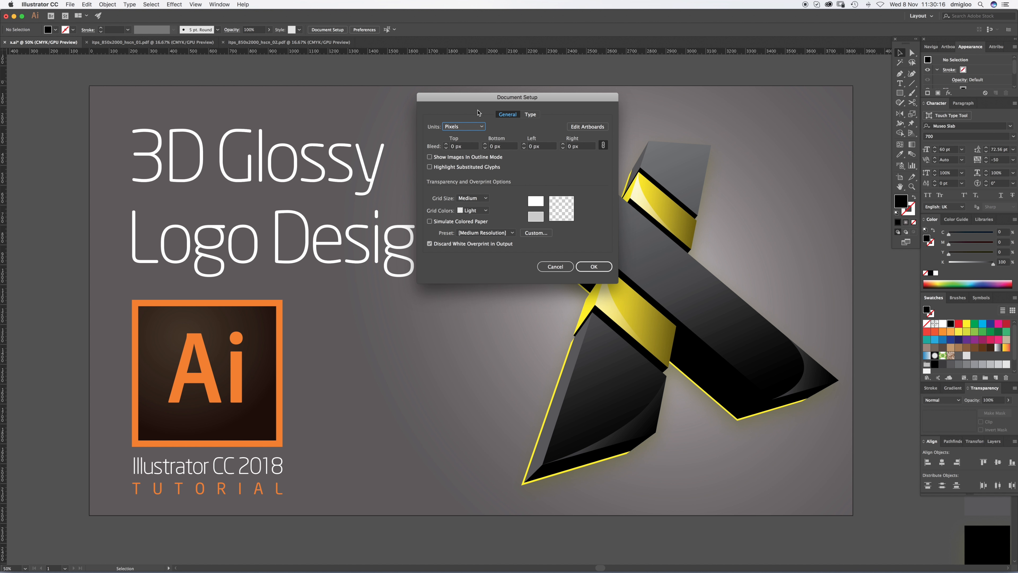
left_click(573, 126)
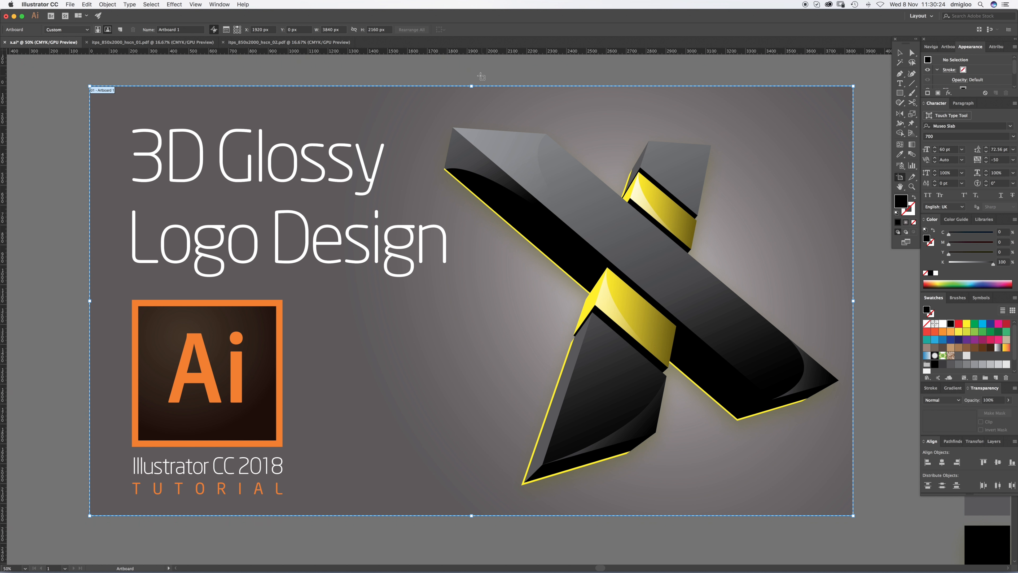
key("Escape")
Examine the size and unit options for a new document, then close the setup without creating one.
left_click(70, 4)
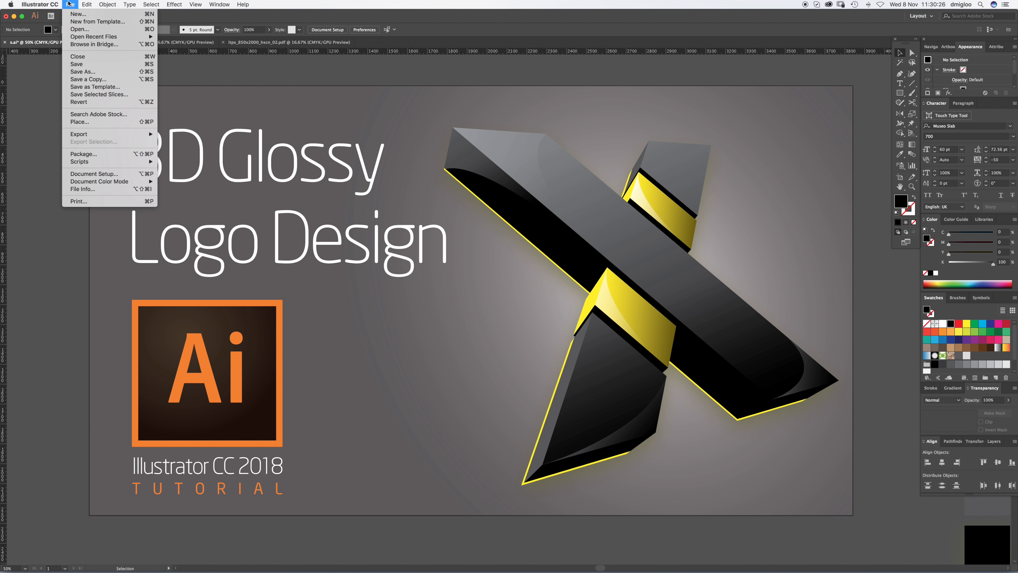
left_click(98, 16)
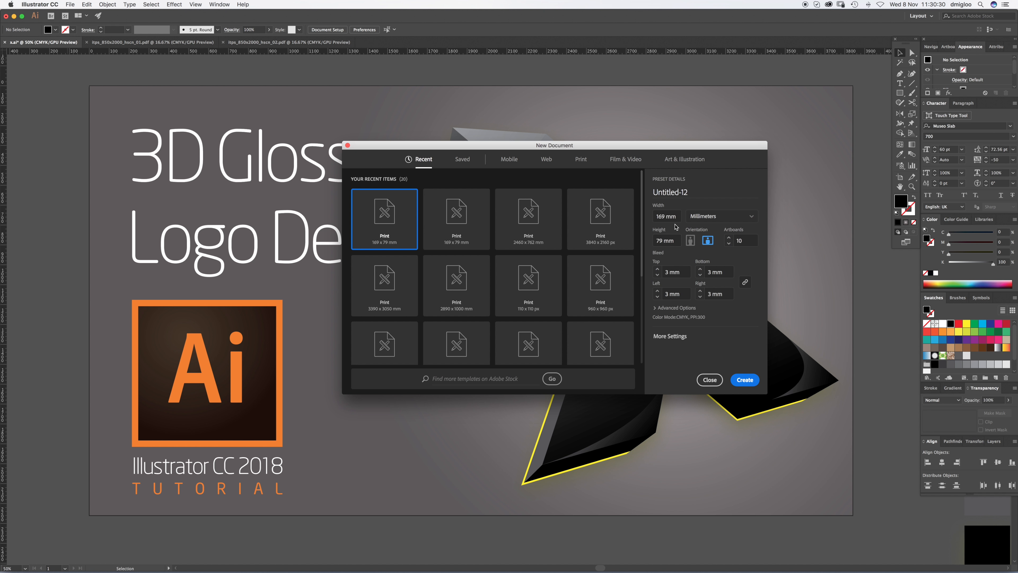
left_click(715, 227)
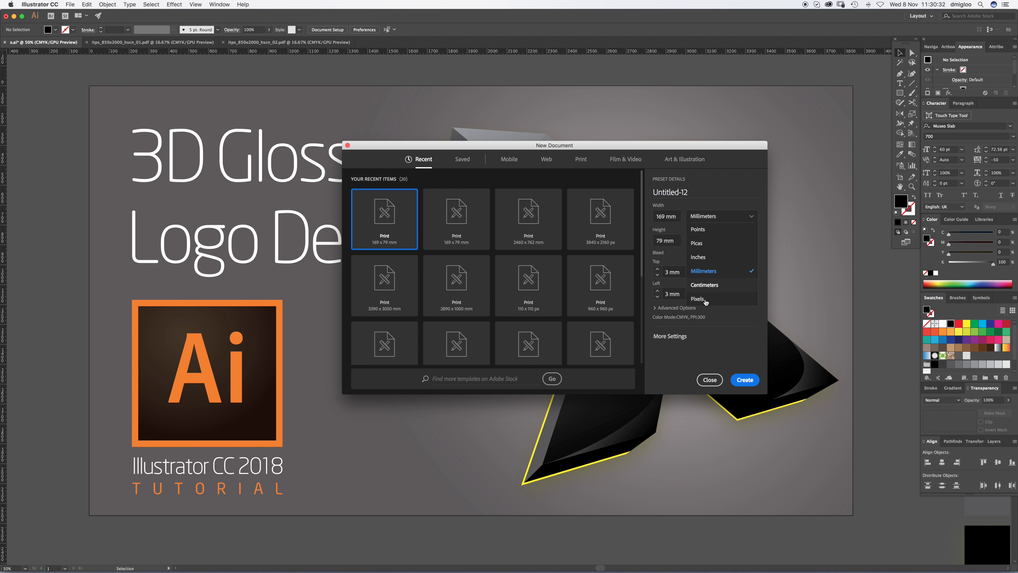
left_click(710, 379)
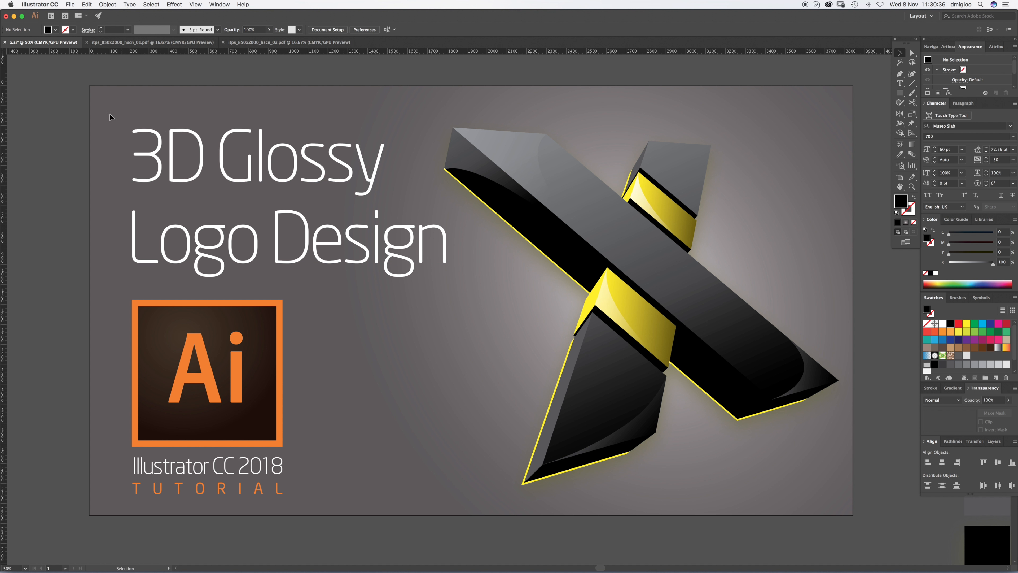
Delete the title text and the Ai badge from the artboard.
left_click(257, 336)
key("Delete")
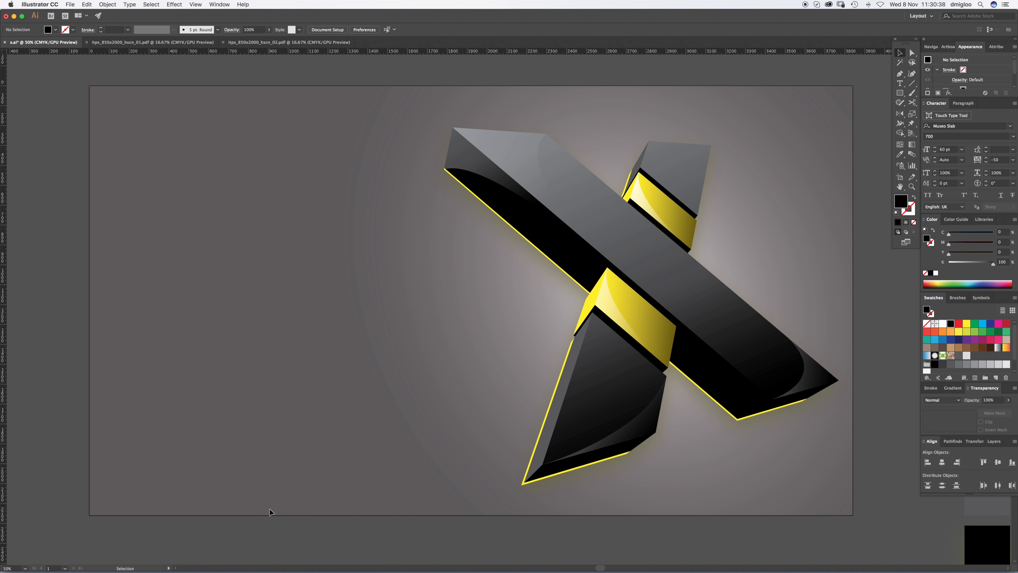
Scale the X logo down to about 1251 by 1134 px and place it in the artboard's upper-left corner.
left_click(786, 374)
left_click_drag(792, 373, 461, 373)
left_click_drag(506, 306, 318, 335)
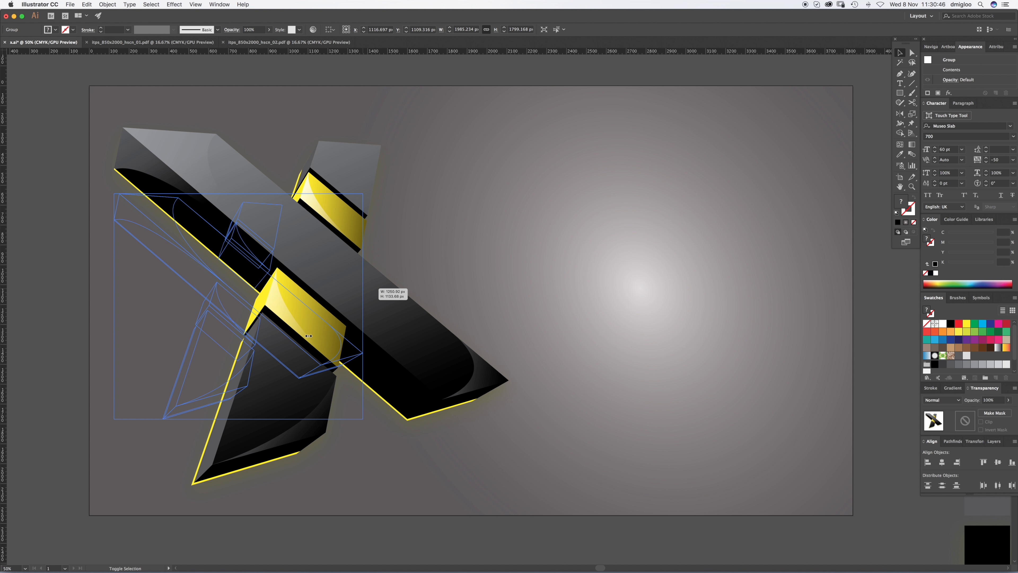
left_click_drag(315, 337, 295, 244)
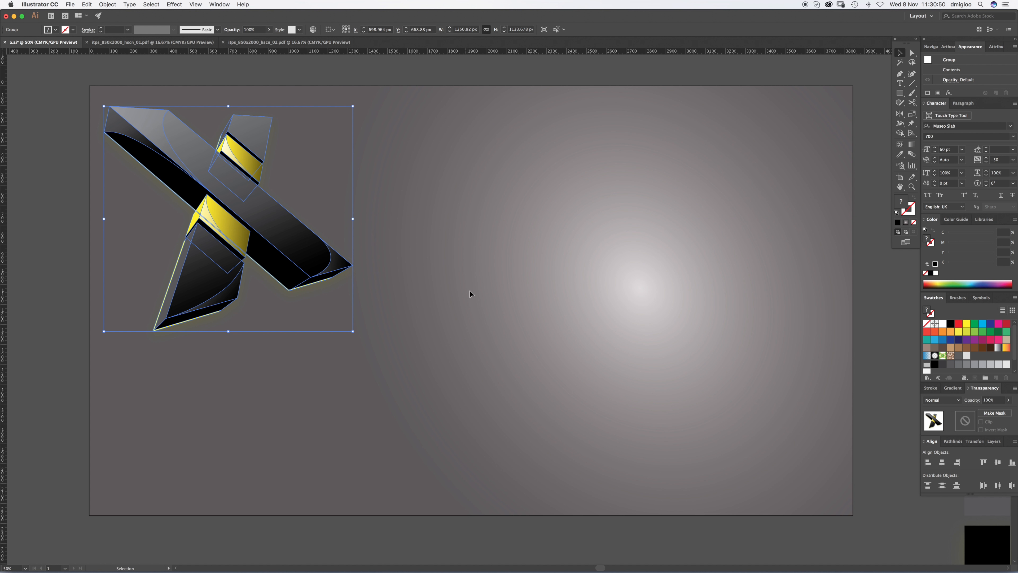
Unlock all objects and delete the grey radial gradient background.
left_click(475, 294)
key("alt+super+2")
left_click(516, 74)
left_click(539, 98)
key("Delete")
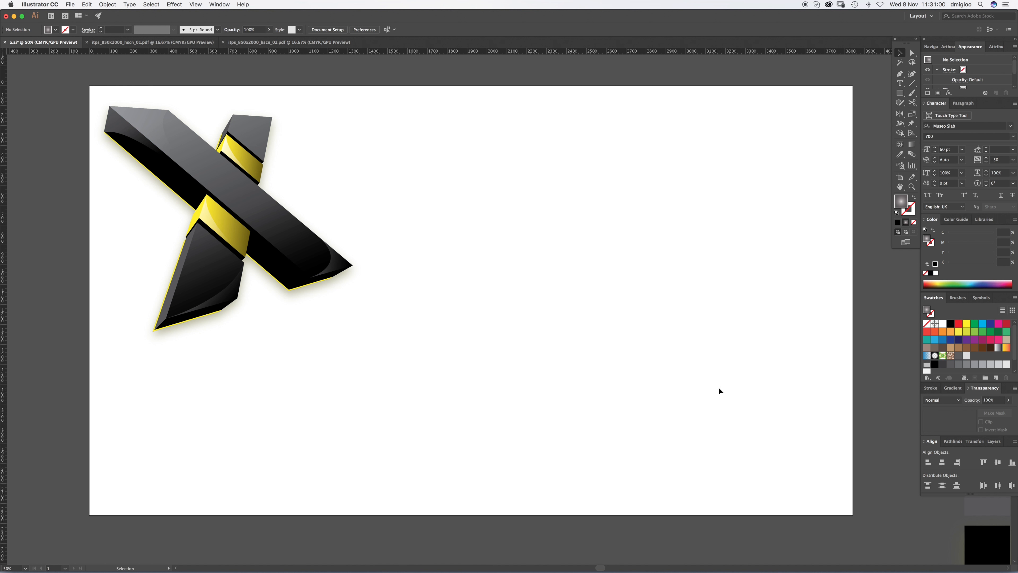
Examine the colour and gradient reference swatches beside the artboard.
left_click_drag(729, 379, 212, 389)
key("z")
left_click_drag(542, 330, 461, 306)
left_click(535, 312, "alt")
left_click(515, 295)
key("v")
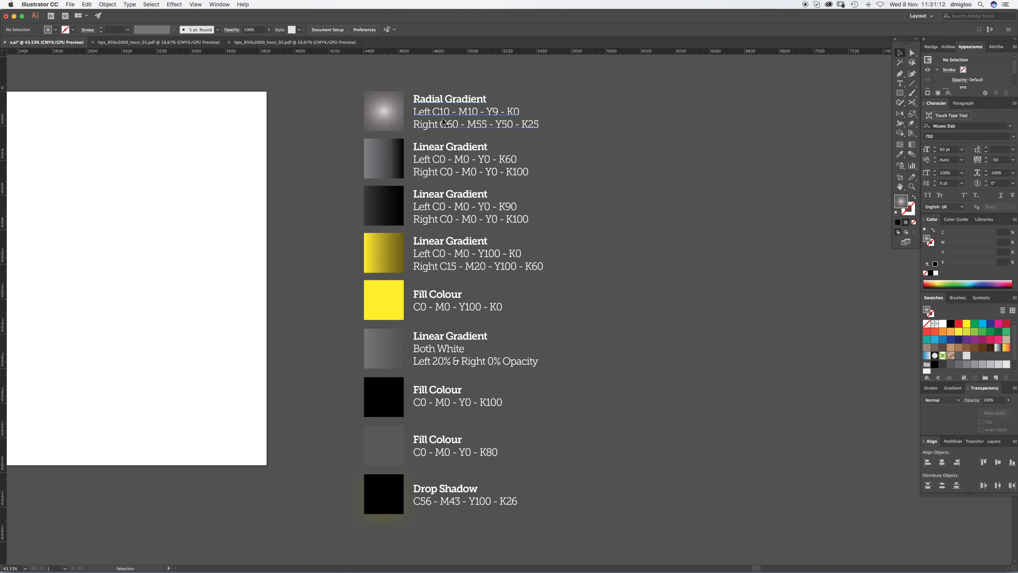
Draw a trial square about 229 px wide with the radial gradient fill beside the Radial Gradient swatch.
key("m")
left_click_drag(320, 91, 360, 131)
key("v")
key("shift+Left")
key("shift+Left")
key("shift+Left")
key("shift+Left")
key("shift+Left")
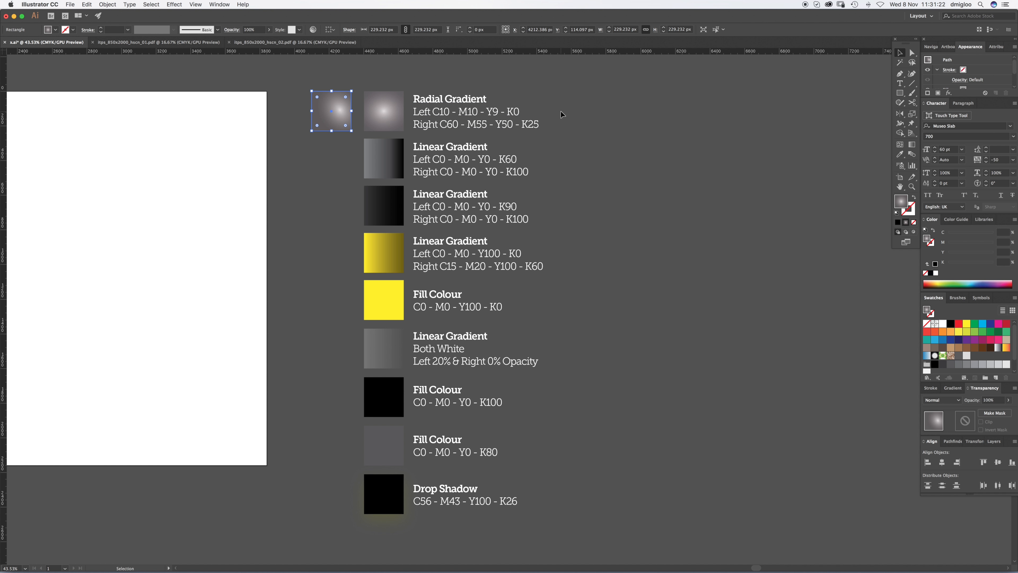
Check the available colour modes and delete the trial square.
left_click(1016, 220)
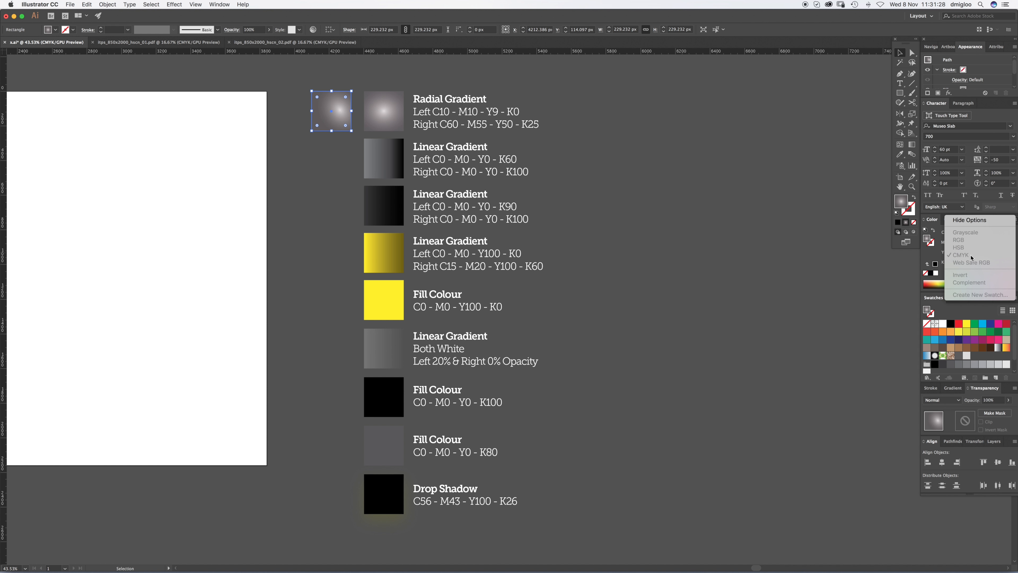
left_click(718, 207)
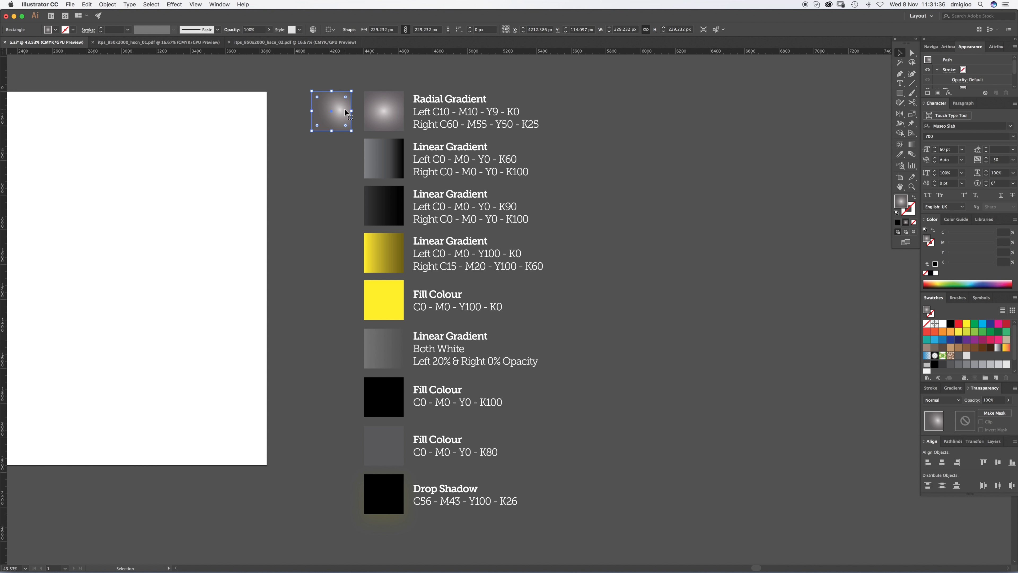
key("Delete")
Inspect the radial gradient swatch's left and right colour stops and its gradient type.
left_click(380, 127)
left_click(954, 388)
left_click(925, 493)
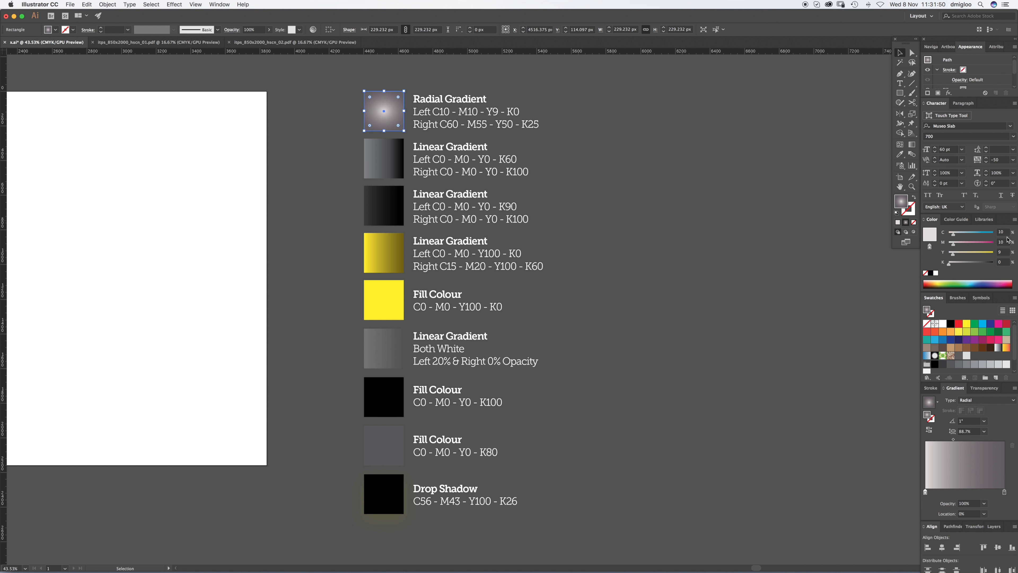
left_click(1005, 492)
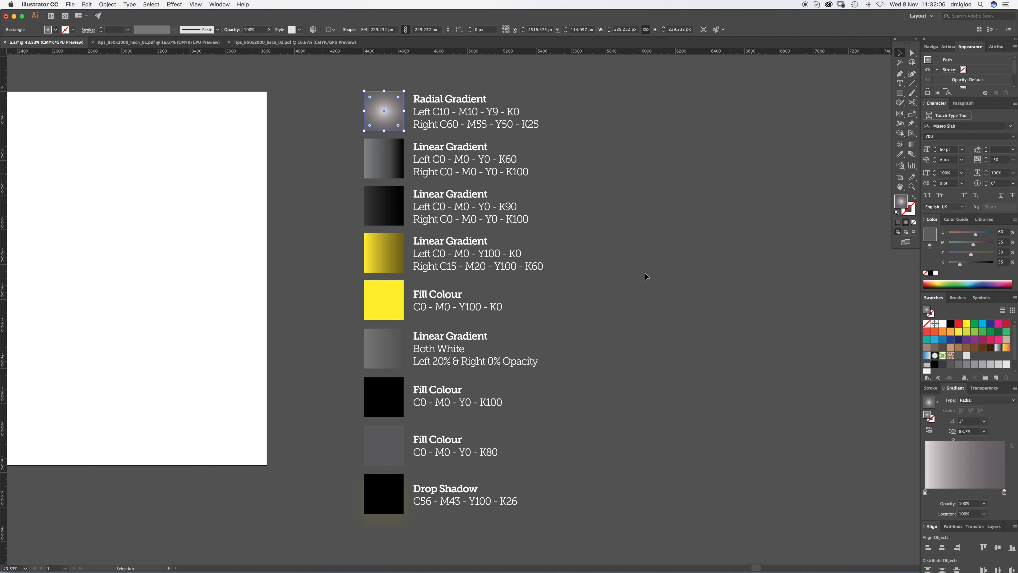
left_click(980, 401)
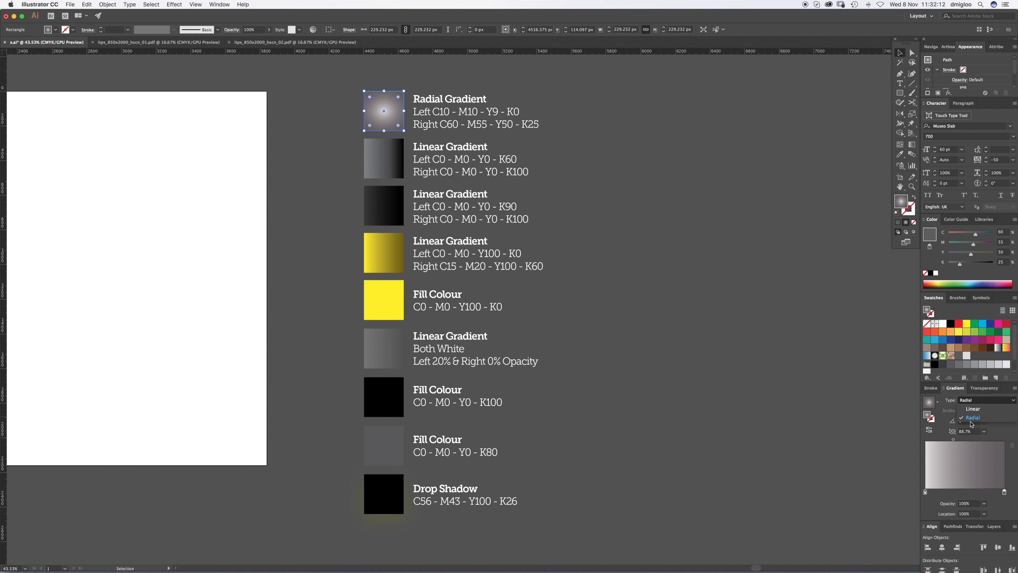
key("Escape")
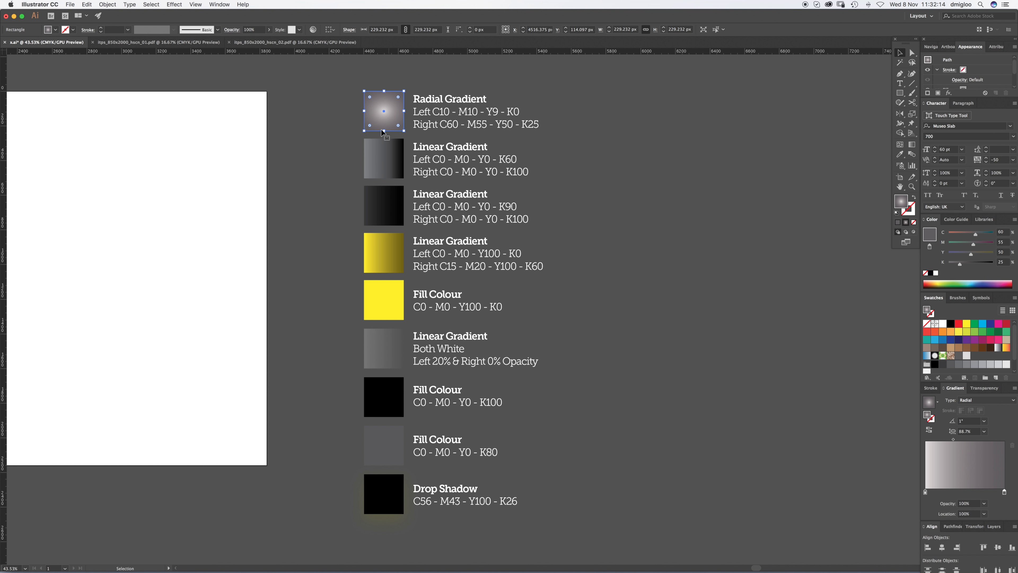
Inspect the Drop Shadow reference swatch and deselect it.
key("a")
key("v")
left_click(392, 499)
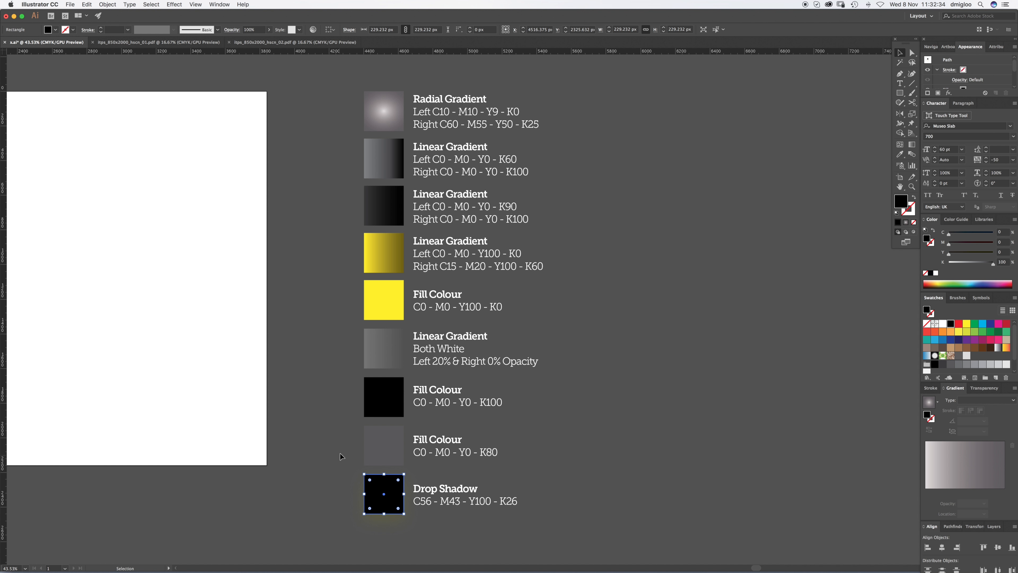
left_click(340, 439)
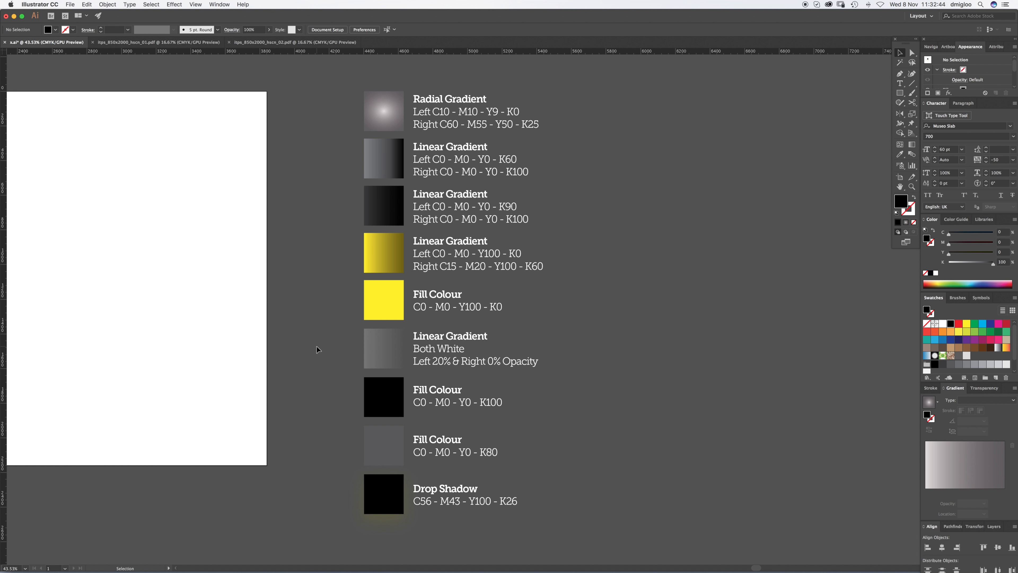
Draw an upright black rectangle about 308 by 1220 px on the artboard and move it horizontally to the right, clear of the logo.
scroll(289, 346, "left", 15)
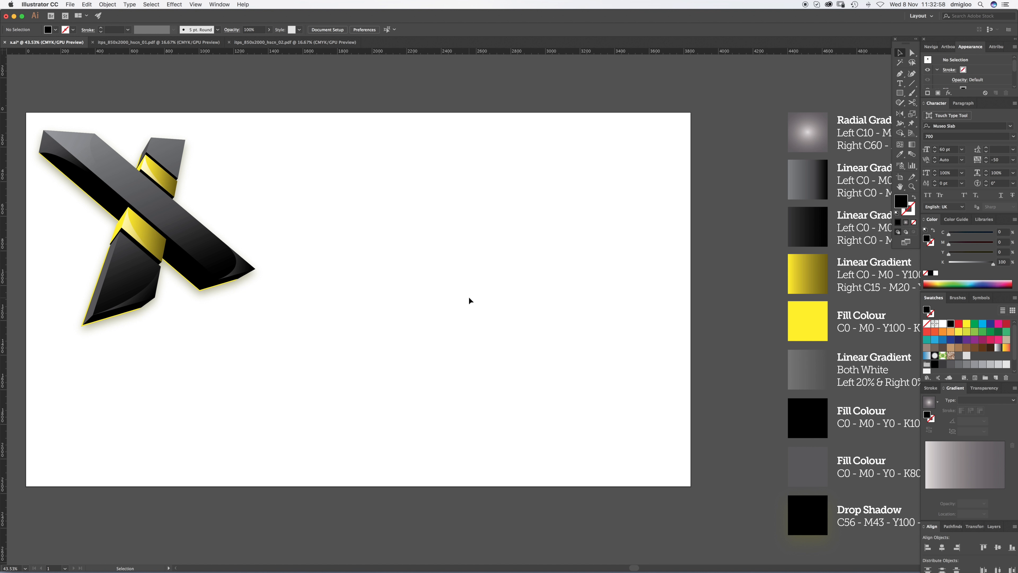
left_click(901, 96)
left_click_drag(391, 187, 445, 398)
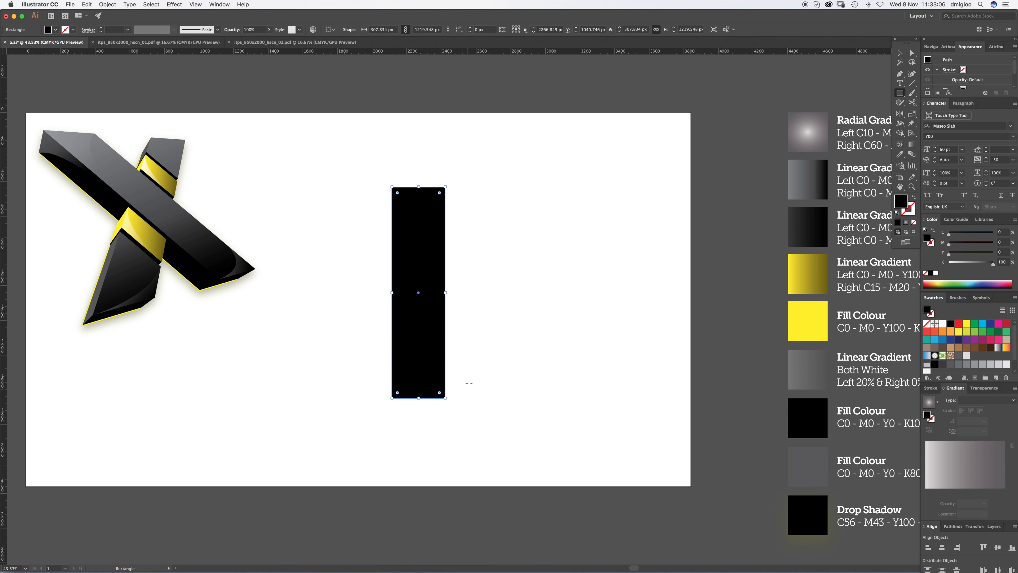
key("v")
left_click_drag(419, 364, 476, 363)
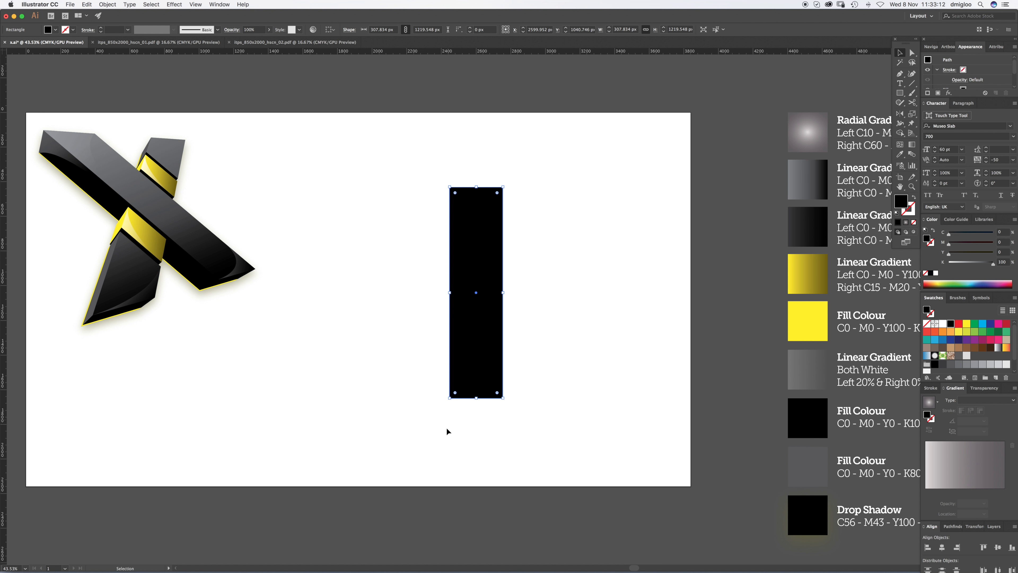
Slant the black rectangle by moving its two bottom anchor points horizontally to the right.
key("a")
left_click_drag(441, 428, 510, 387)
left_click_drag(442, 427, 553, 408)
left_click_drag(550, 407, 652, 396)
left_click(560, 431)
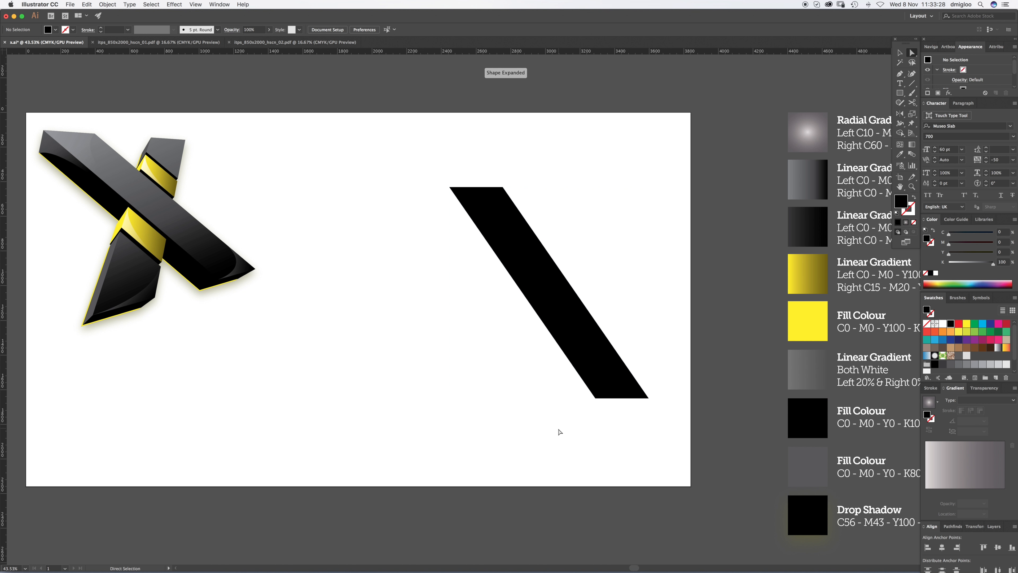
Widen the slanted bar to about 1257 px overall by moving its two left-edge anchor points outward.
left_click(595, 398)
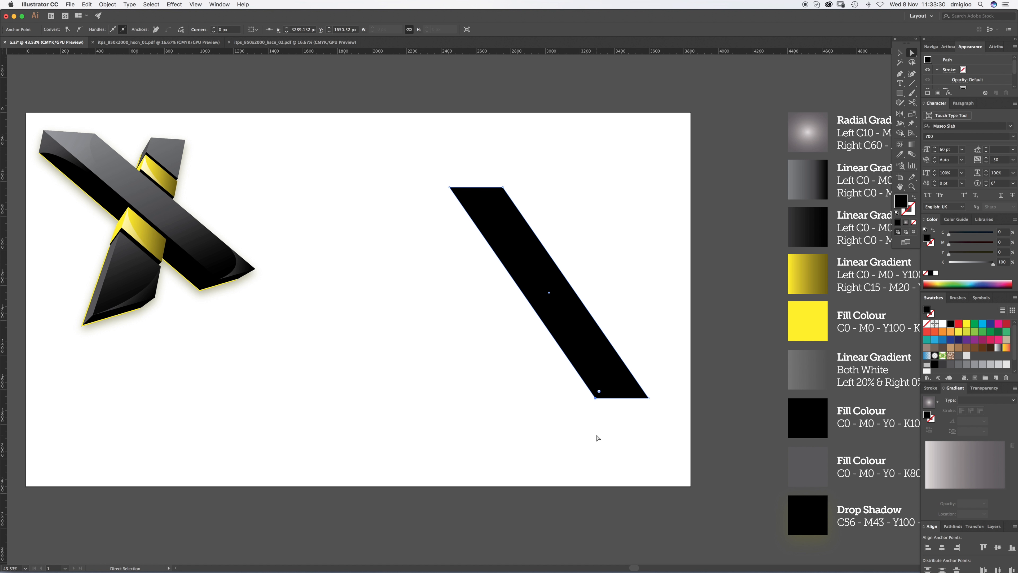
left_click(450, 187, "shift")
left_click_drag(595, 398, 544, 366)
left_click(586, 423)
Fill the slanted bar with the C0 M0 Y0 K80 swatch colour and centre it at about X 2516, Y 967 px.
key("i")
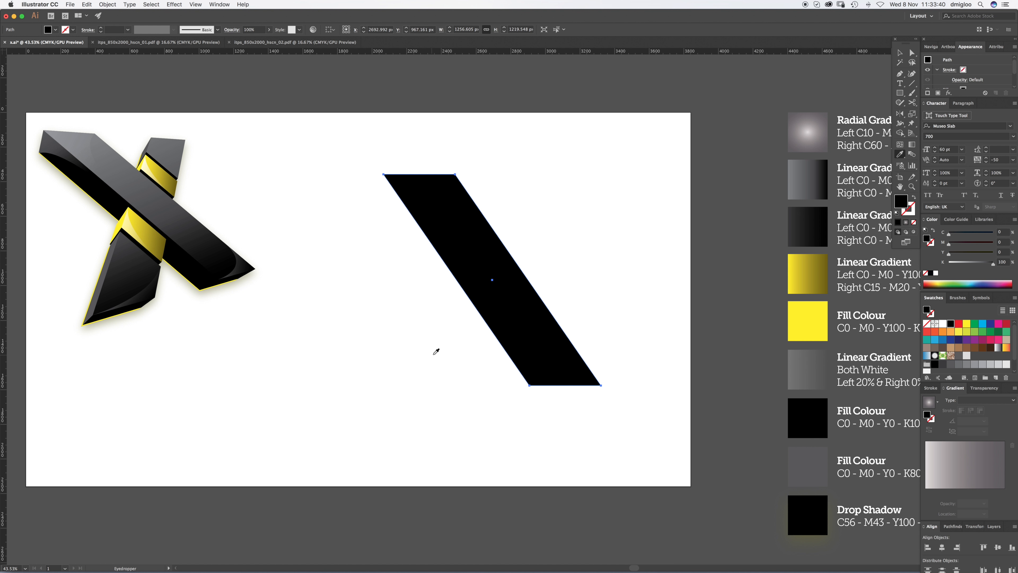
left_click(815, 460)
key("v")
left_click(597, 300)
left_click_drag(543, 338, 512, 339)
left_click(627, 297)
left_click(500, 318)
left_click_drag(551, 257, 478, 317)
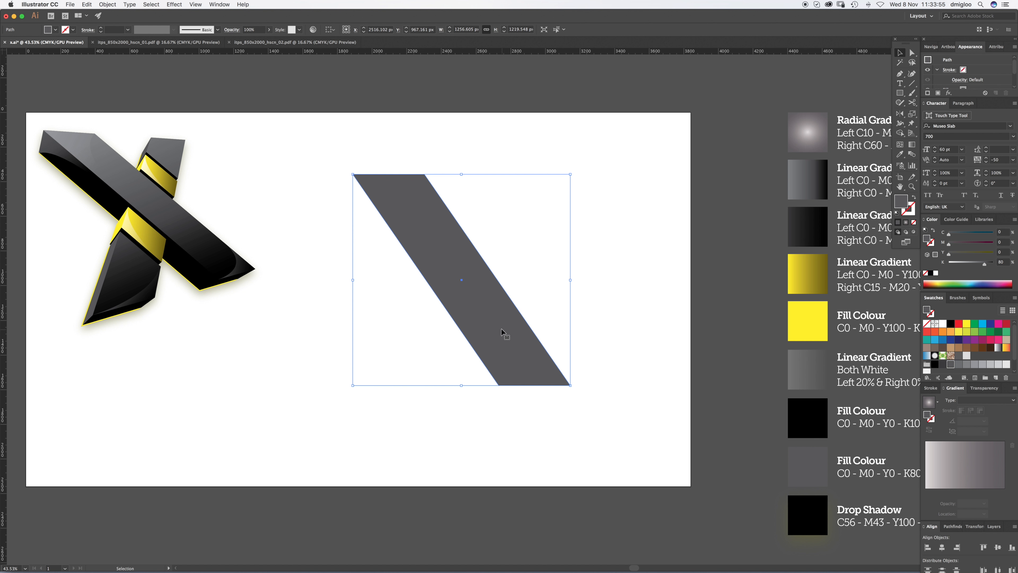
Try duplicating the grey bar to its right and delete the duplicate.
left_click_drag(504, 338, 589, 339)
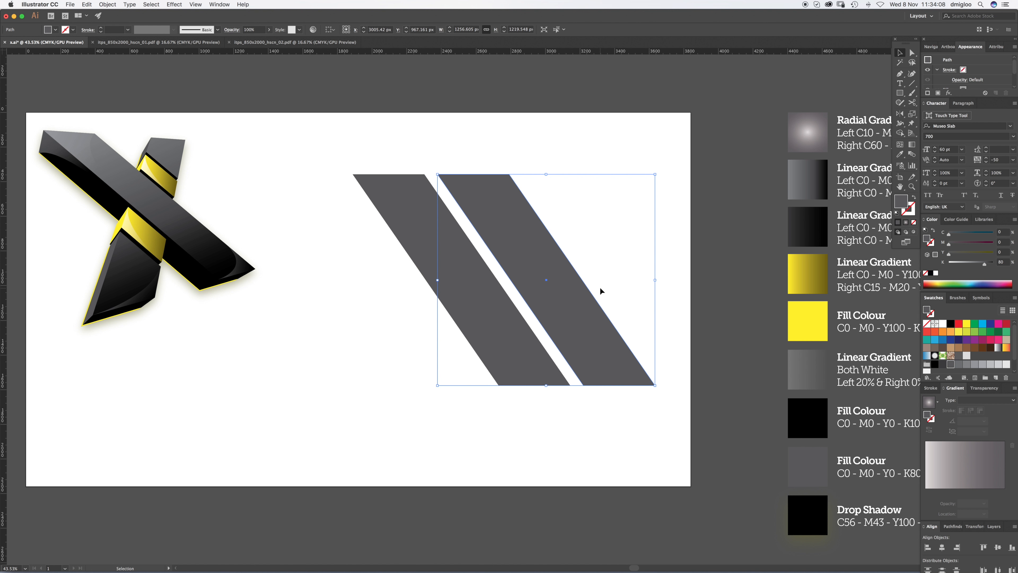
key("Delete")
Paste a copy of the grey bar directly in front and reflect it across the vertical axis to form an X.
left_click(483, 321)
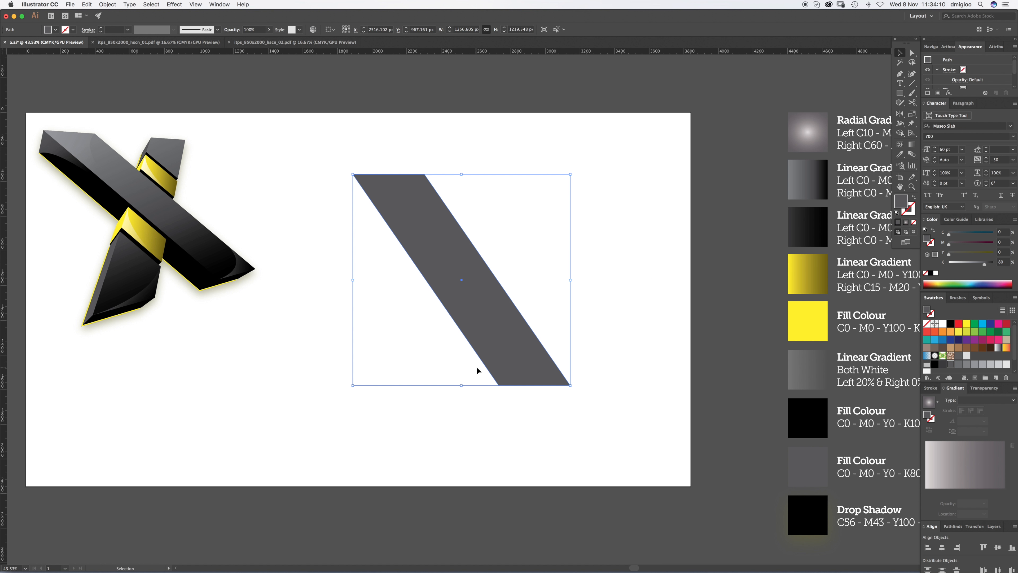
key("super+c")
key("super+f")
key("super")
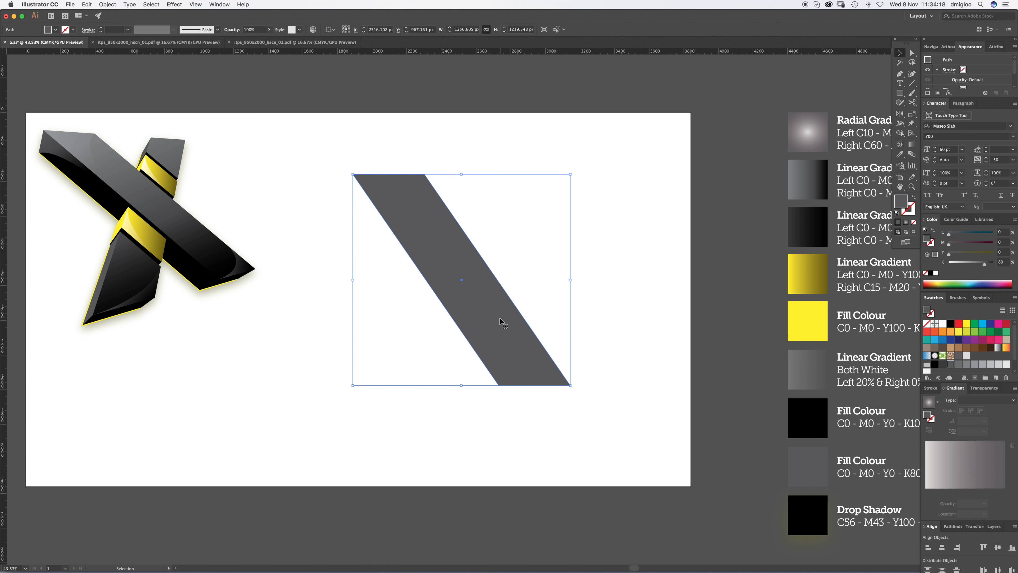
double_click(900, 115)
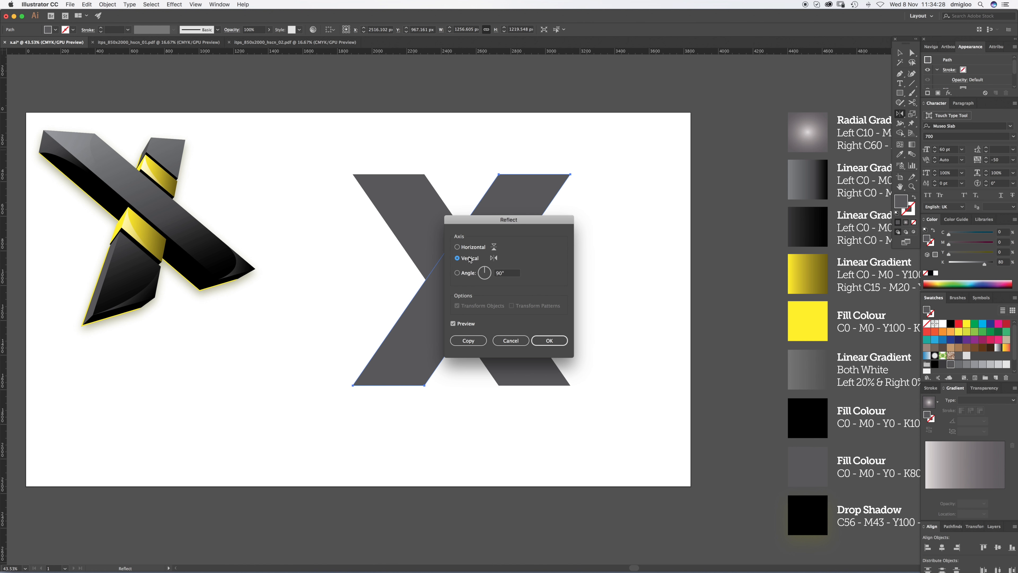
left_click(550, 341)
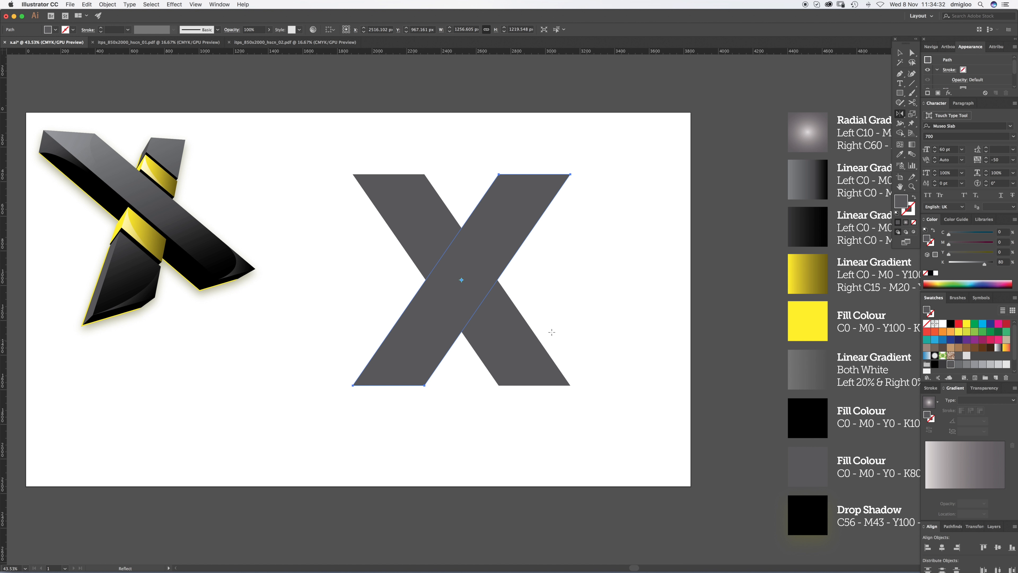
Bring the bar running from upper left to lower right in front of the reflected bar.
key("v")
left_click(560, 277)
left_click(437, 332)
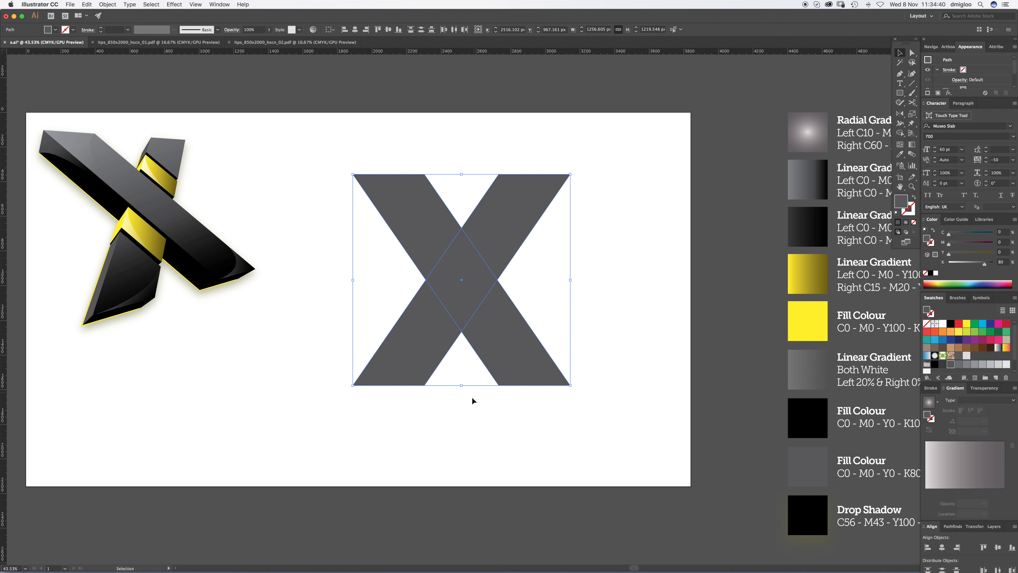
left_click(470, 406)
key("z")
left_click(488, 308)
key("v")
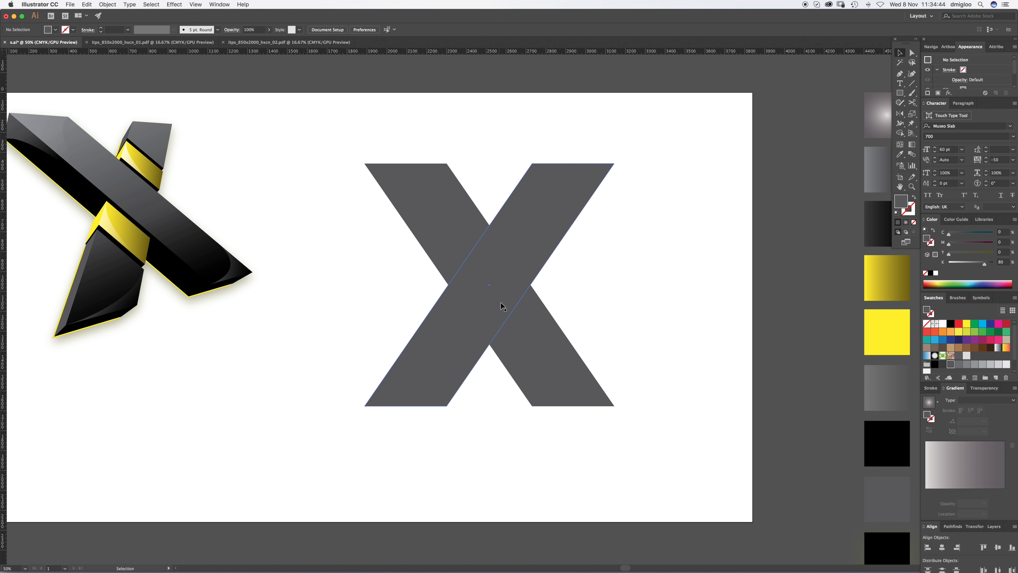
left_click(536, 332)
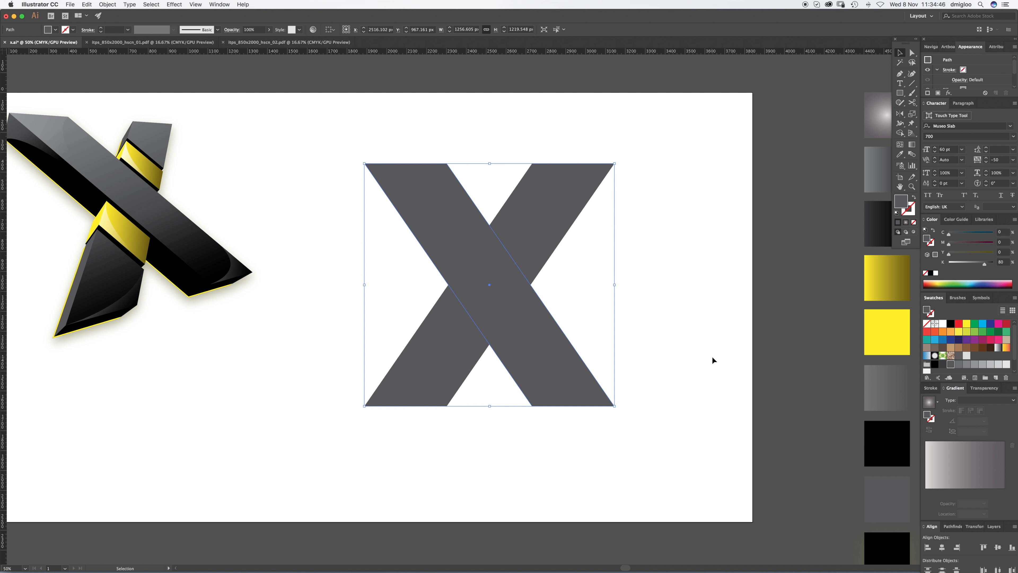
Fill the bar running from upper left to lower right with black sampled from the black square beside the artboard.
key("i")
left_click(886, 447)
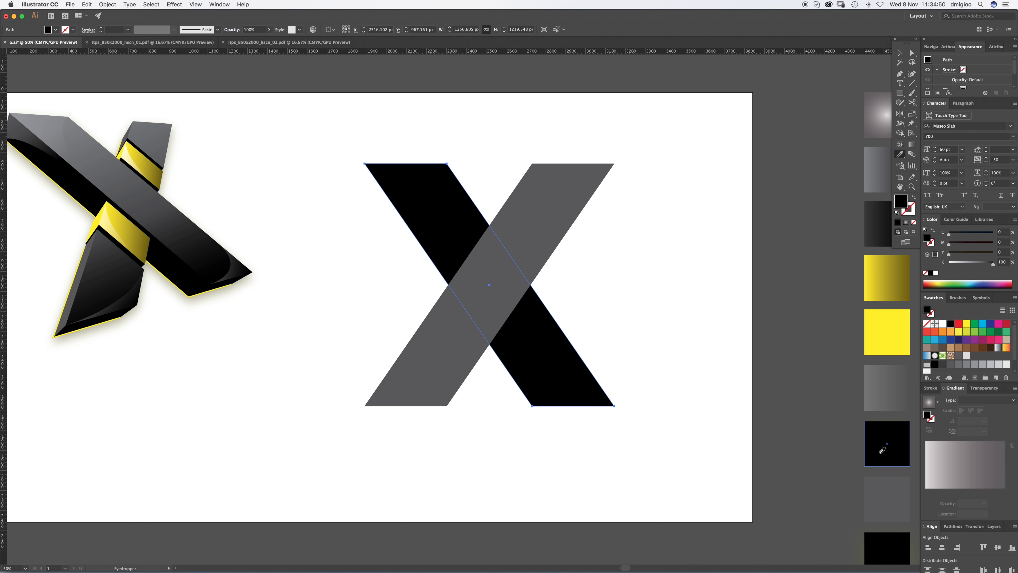
key("super+shift+a")
key("v")
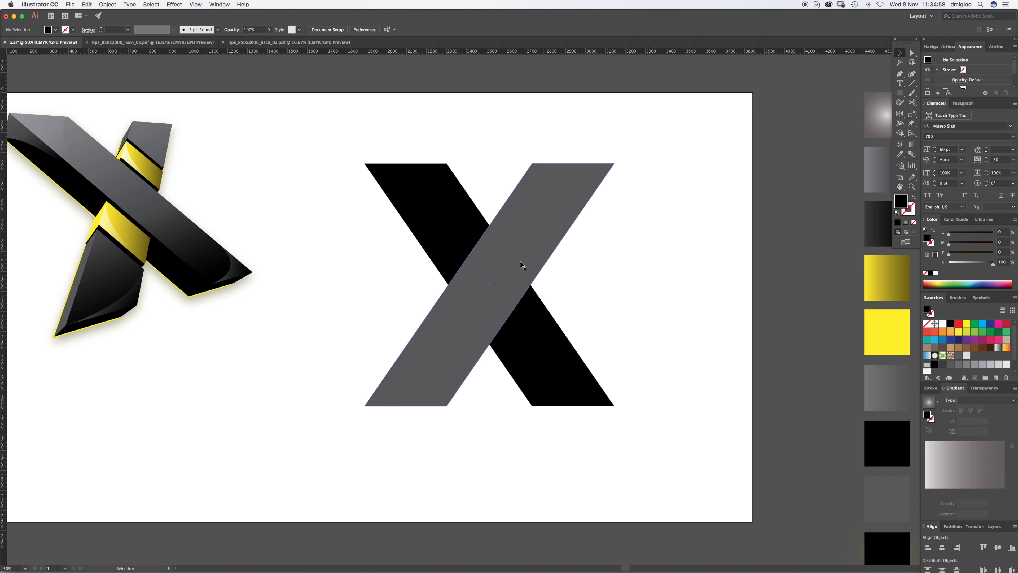
Bring the black bar in front of the grey bar and show the Pathfinder options.
left_click(543, 317)
key("super")
key("super+shift+bracketright")
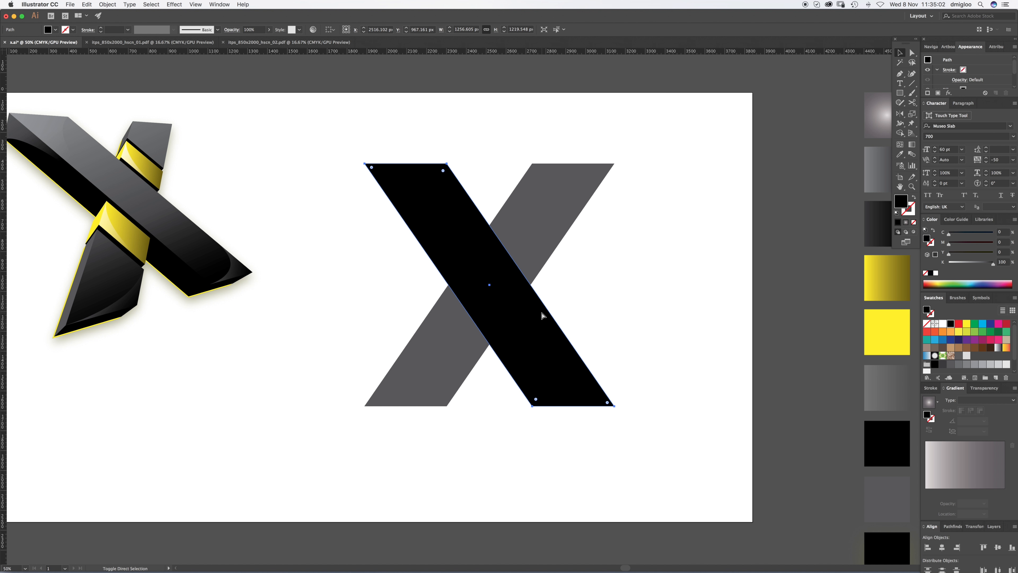
key("super+shift+F9")
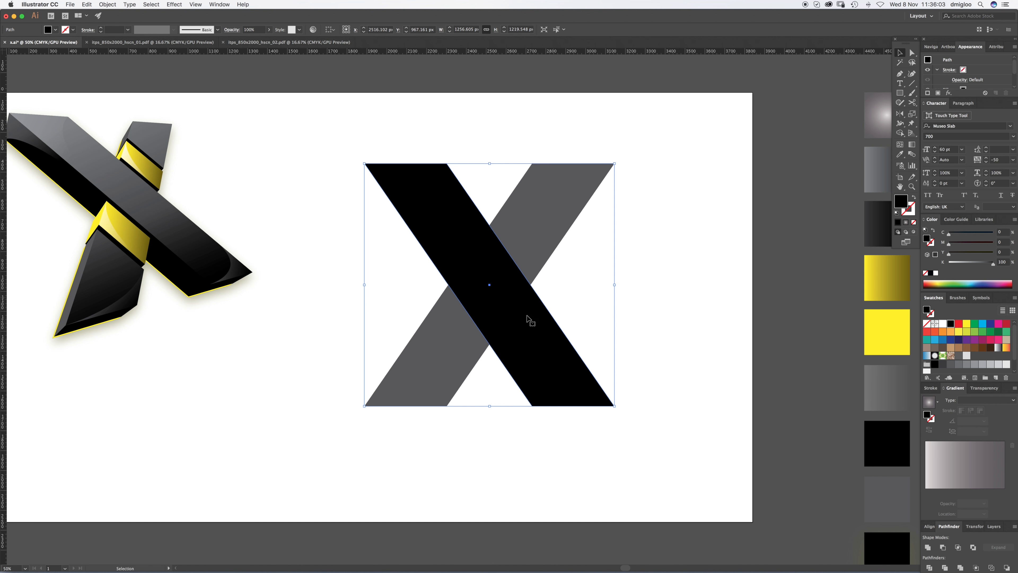
left_click(576, 285)
left_click_drag(568, 264, 526, 295)
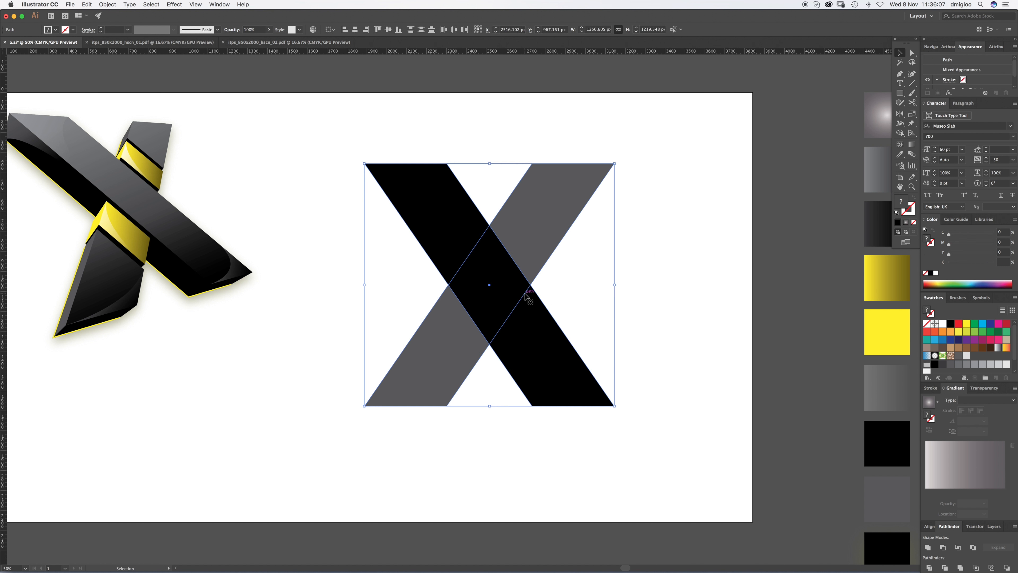
key("a")
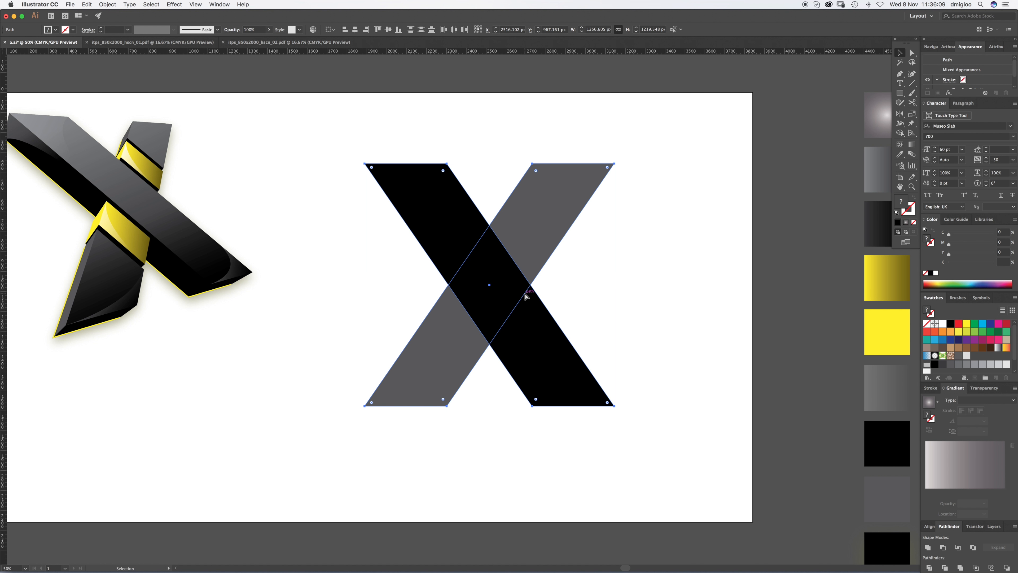
key("v")
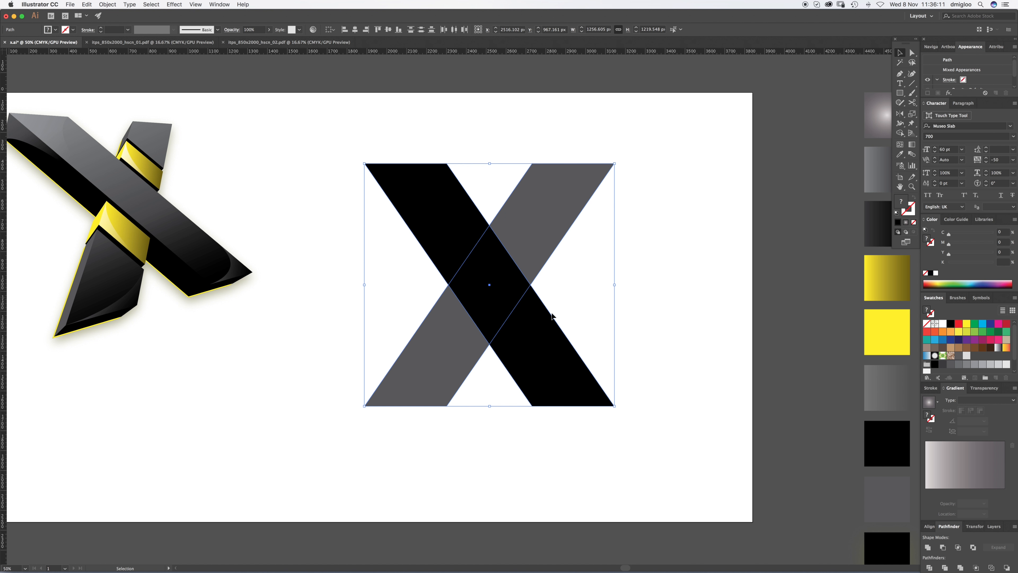
left_click_drag(557, 316, 612, 270)
key("super+z")
left_click_drag(550, 316, 654, 309)
key("super+z")
Offset the black bar's path by 34 px with miter joins and a miter limit of 4.
left_click(551, 305)
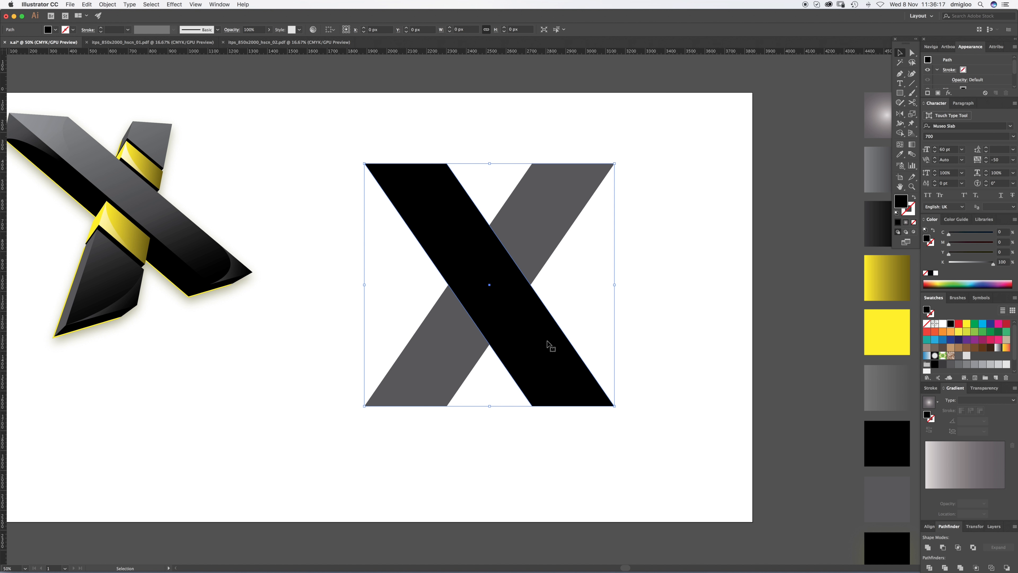
left_click(107, 5)
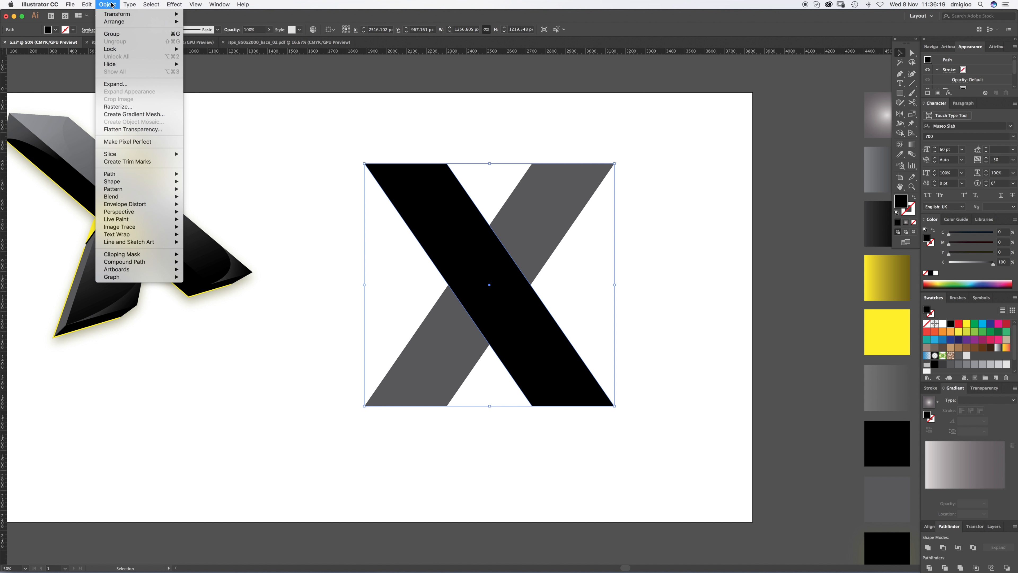
mouse_move(160, 173)
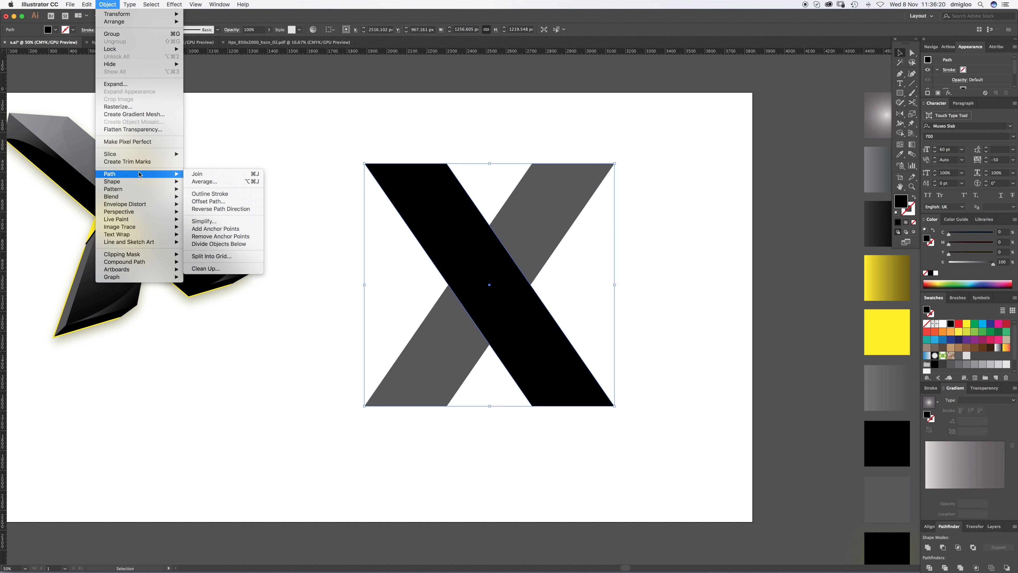
left_click(226, 201)
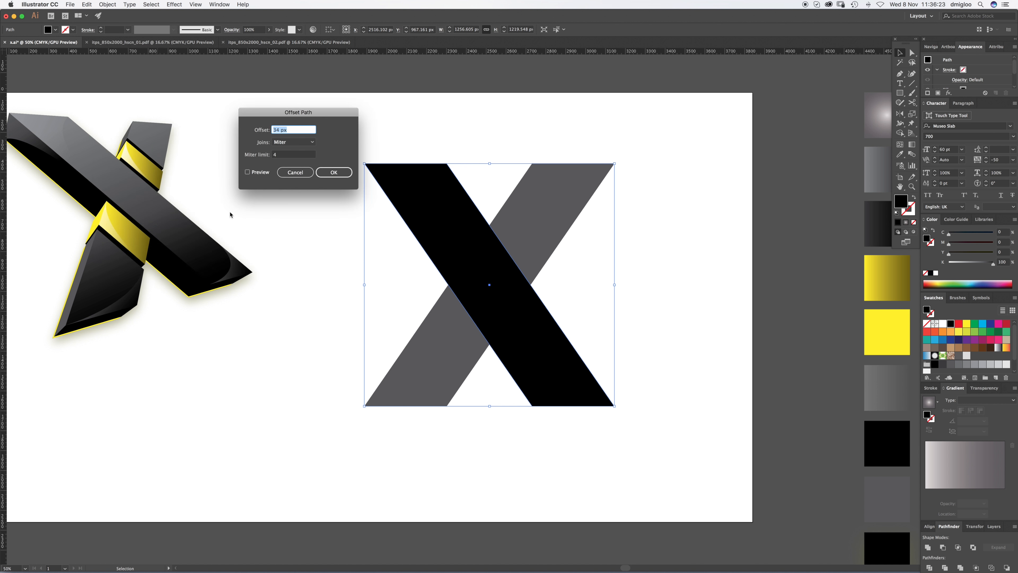
left_click(257, 172)
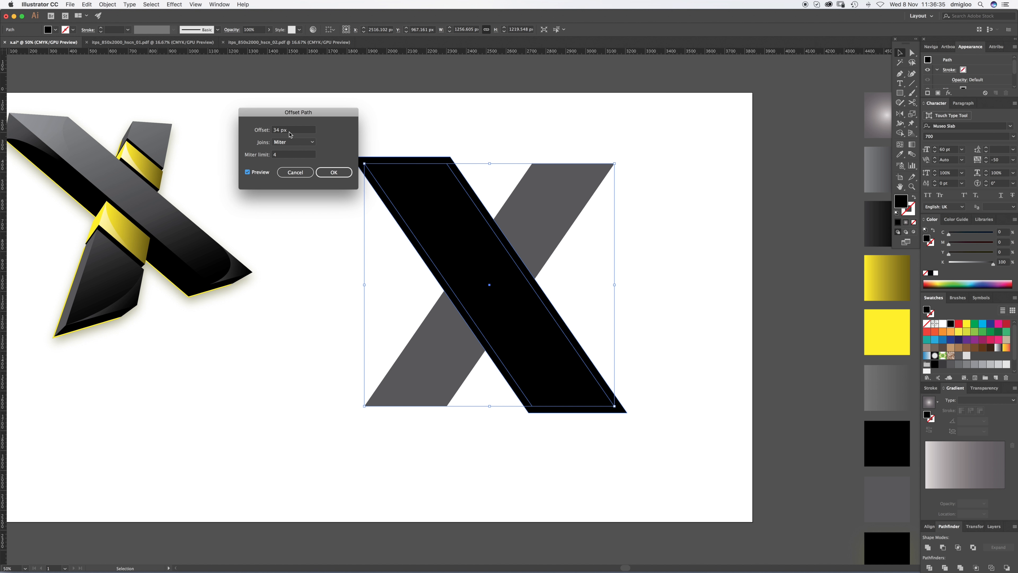
left_click(334, 172)
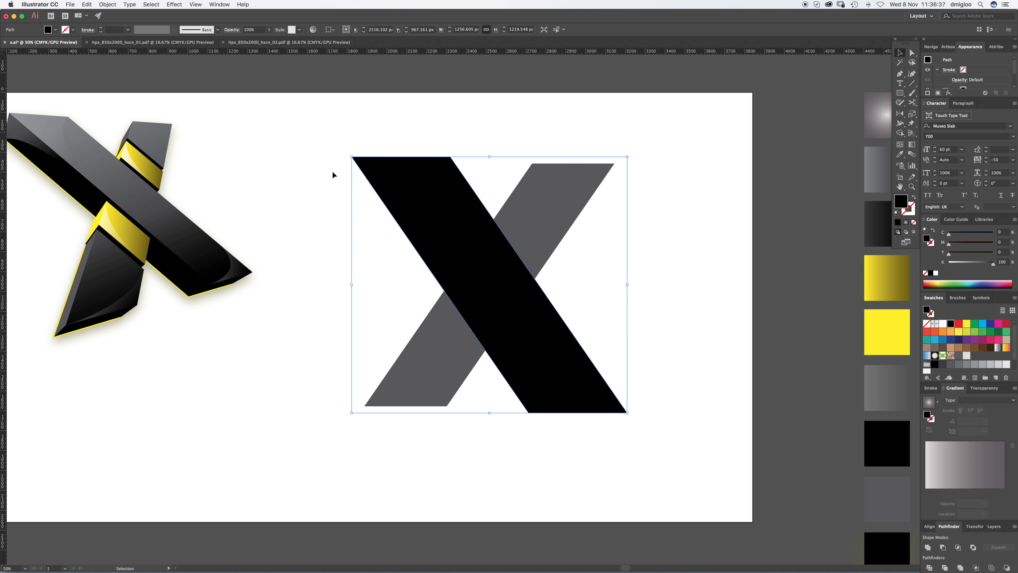
Subtract the offset black bar from a copy of the grey bar with Minus Front and fill the resulting pieces black.
left_click(541, 337)
key("Delete")
left_click(591, 353)
left_click(542, 235, "shift")
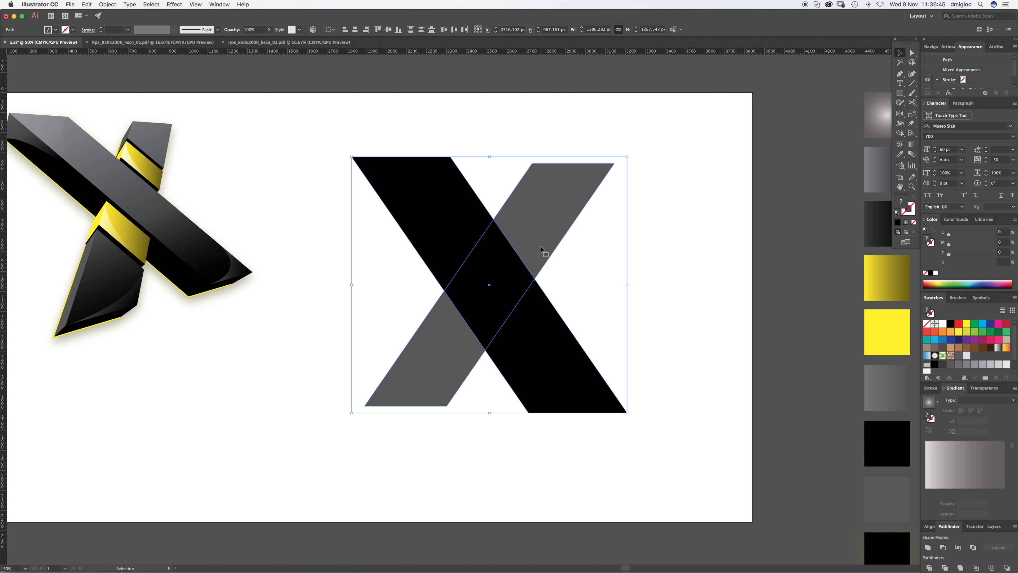
left_click(944, 548)
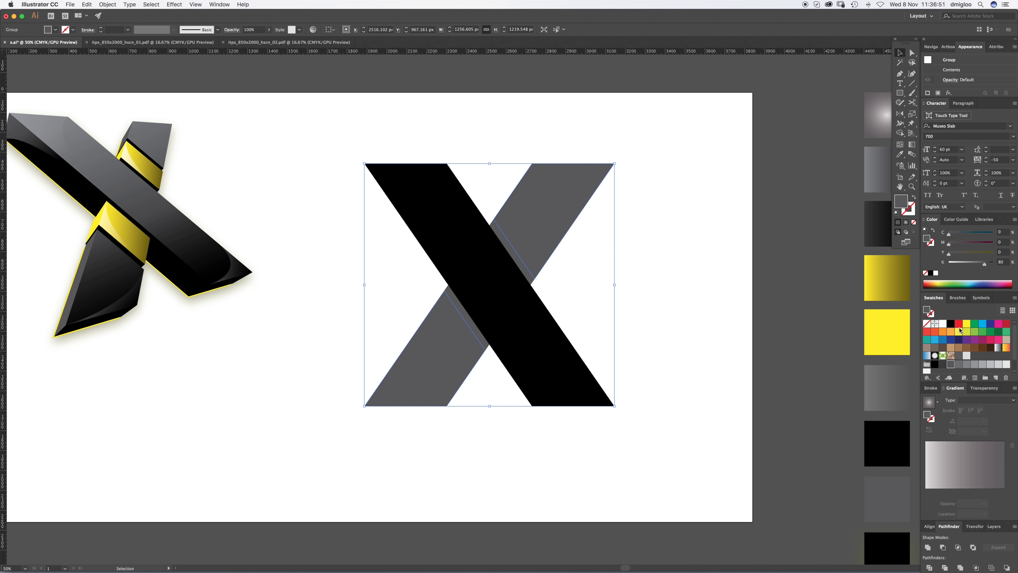
left_click(951, 326)
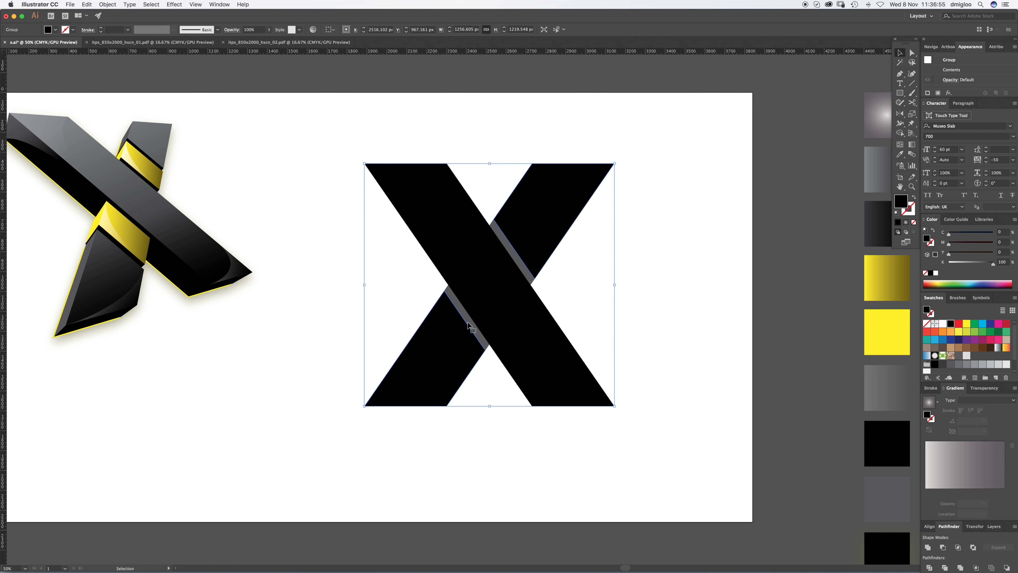
Delete only the lower-left black piece of the cut bar.
key("a")
left_click(448, 361)
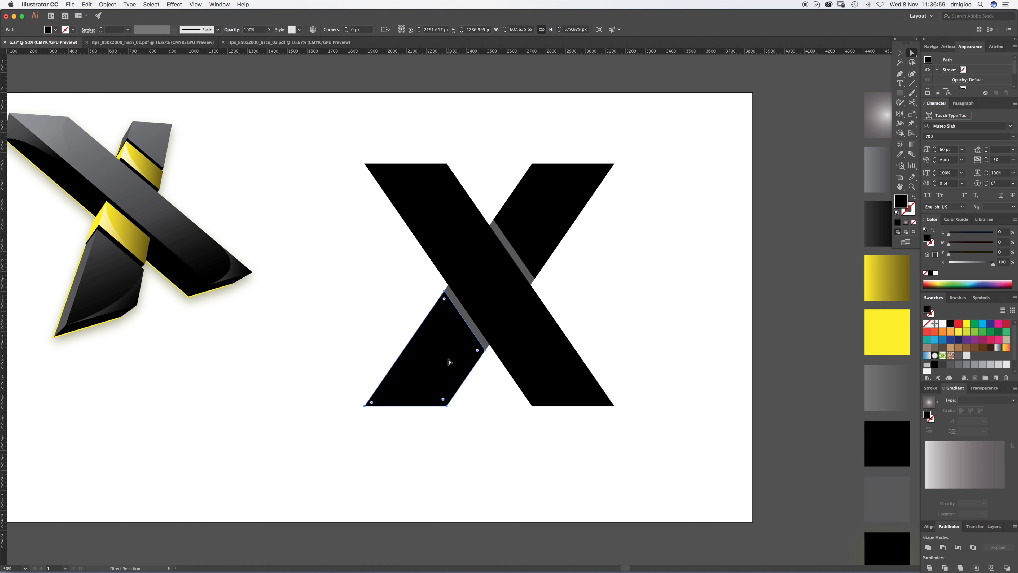
key("Delete")
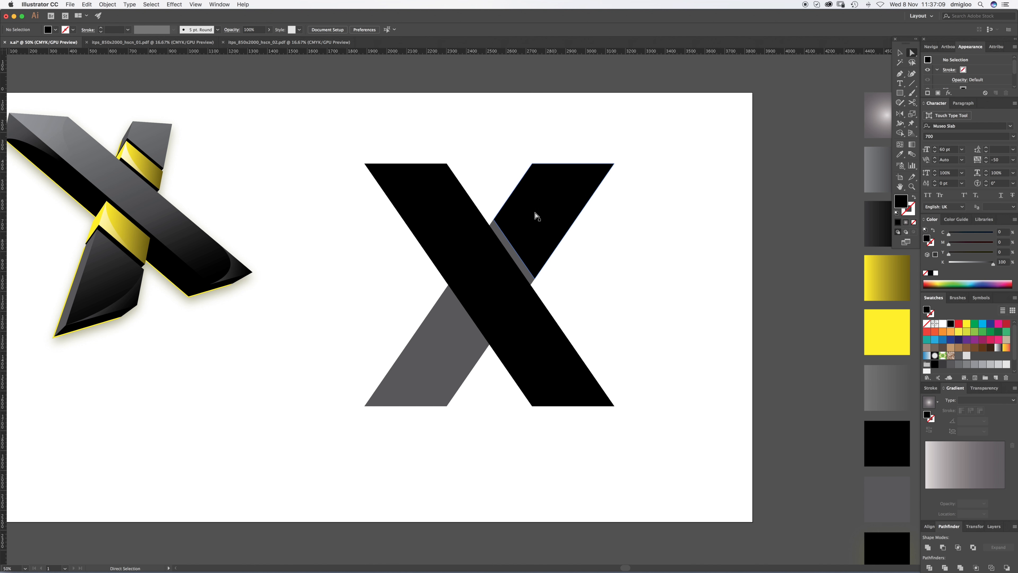
Duplicate the upper-right black piece up and to the right, at about X 2998, Y 490 px.
key("v")
left_click(539, 241)
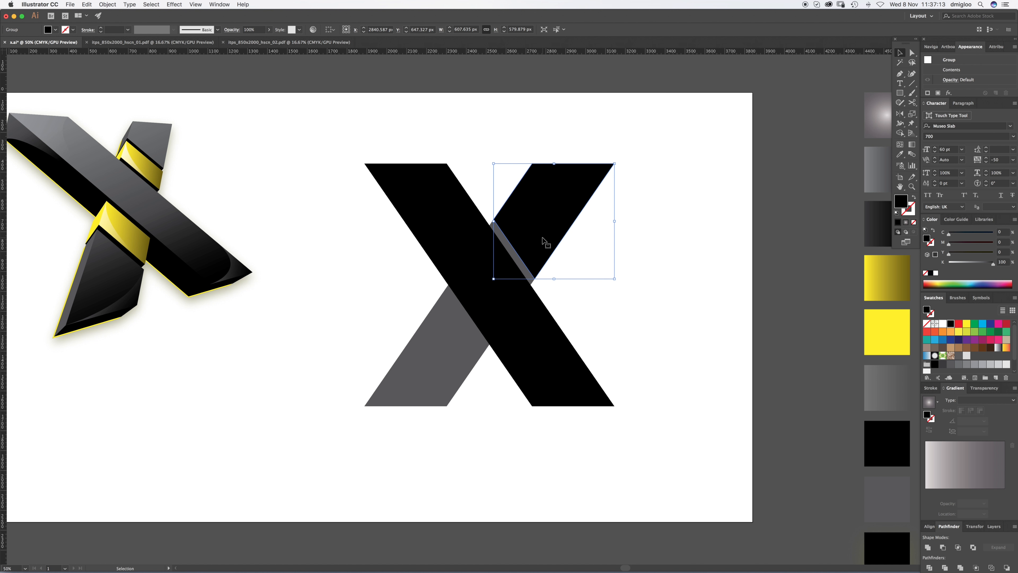
key("super+shift+a")
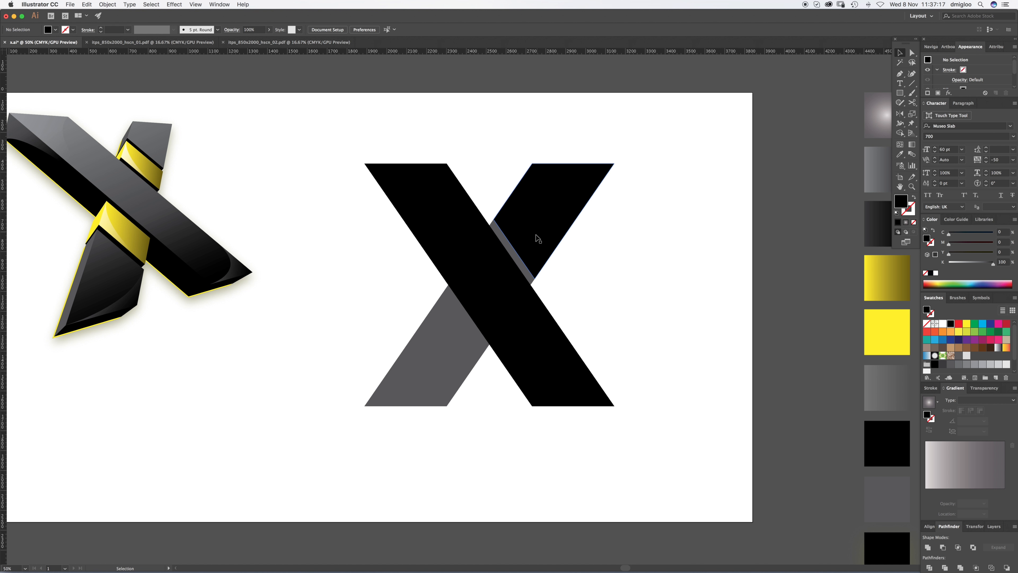
key("a")
left_click(544, 234)
left_click_drag(544, 234, 580, 220)
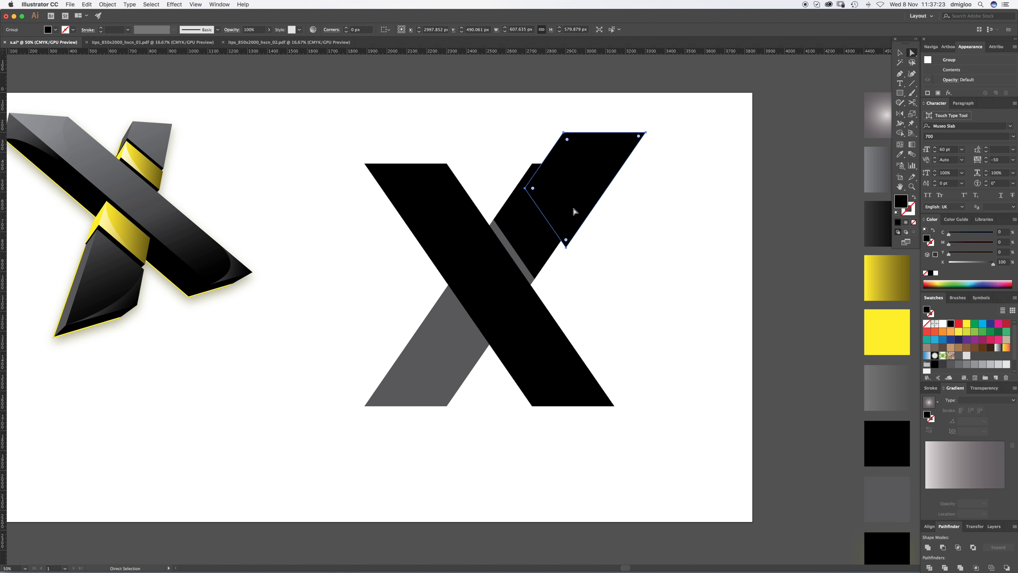
Enlarge the duplicate to about 779 by 743 px, centre it near X 3016, Y 446 px and fill it with yellow C5 M0 Y90 K0.
key("v")
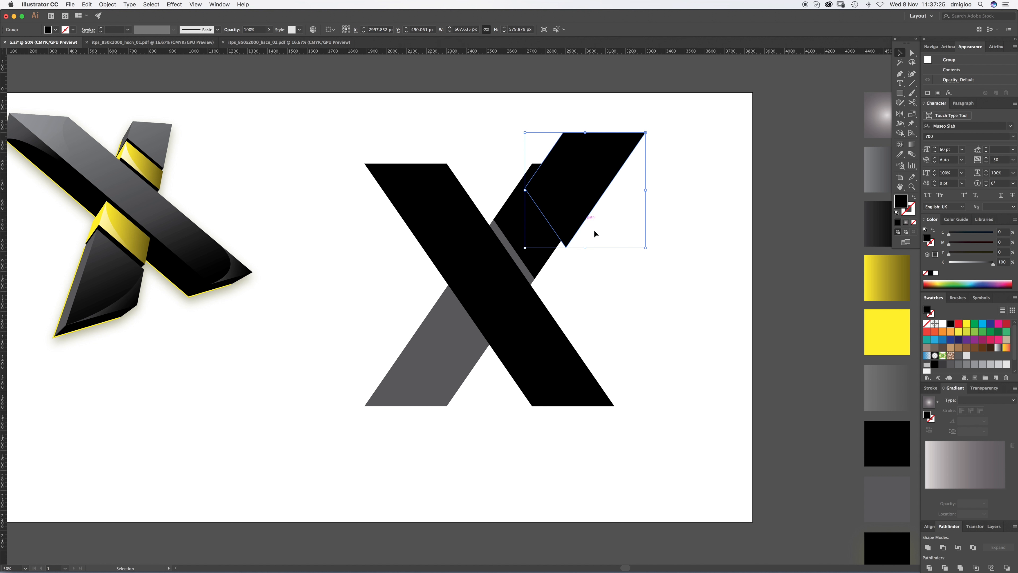
left_click_drag(585, 249, 590, 264)
mouse_move(574, 220)
left_mouse_down()
mouse_move(593, 197)
mouse_move(577, 208)
left_mouse_up()
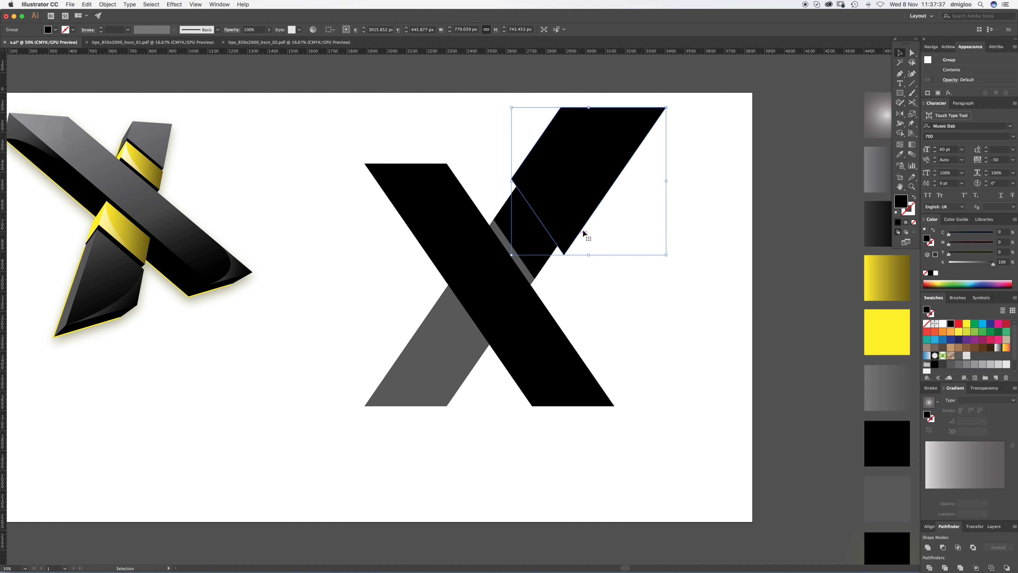
left_click(959, 332)
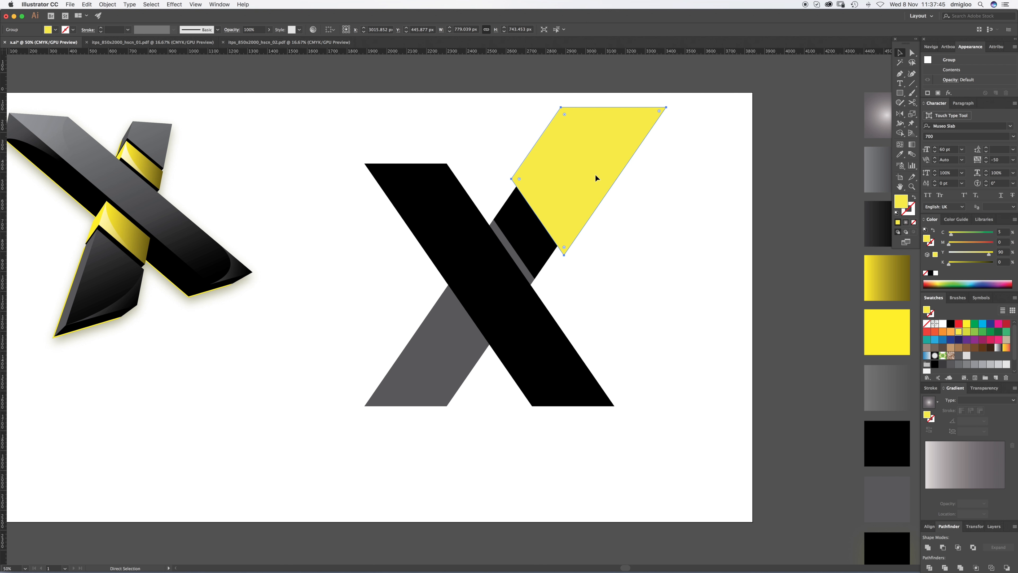
Subtract the yellow shape from the black piece beneath it with Minus Front, leaving a short black band.
left_click(533, 236, "shift")
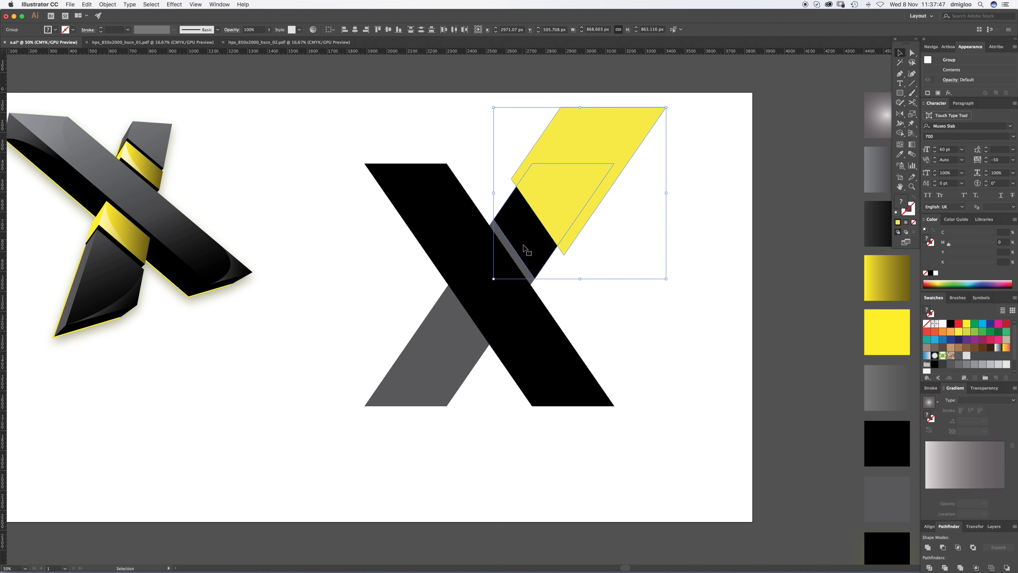
left_click(944, 548)
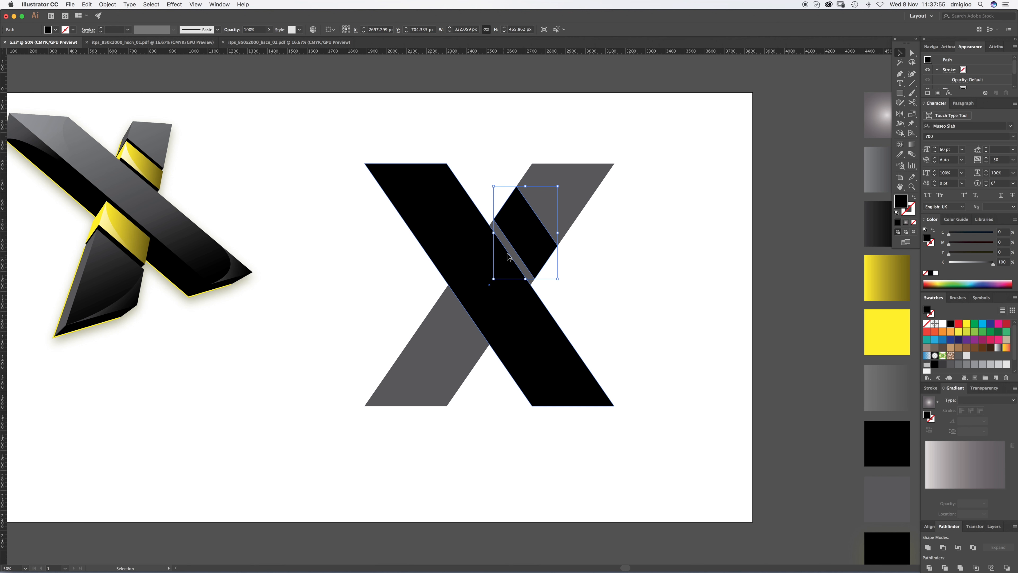
left_click(577, 252)
Paste the yellow shape back in front and shift it slightly up and right to about X 3036, Y 416 px, leaving a narrow gap to the black band.
key("z")
left_click(534, 242)
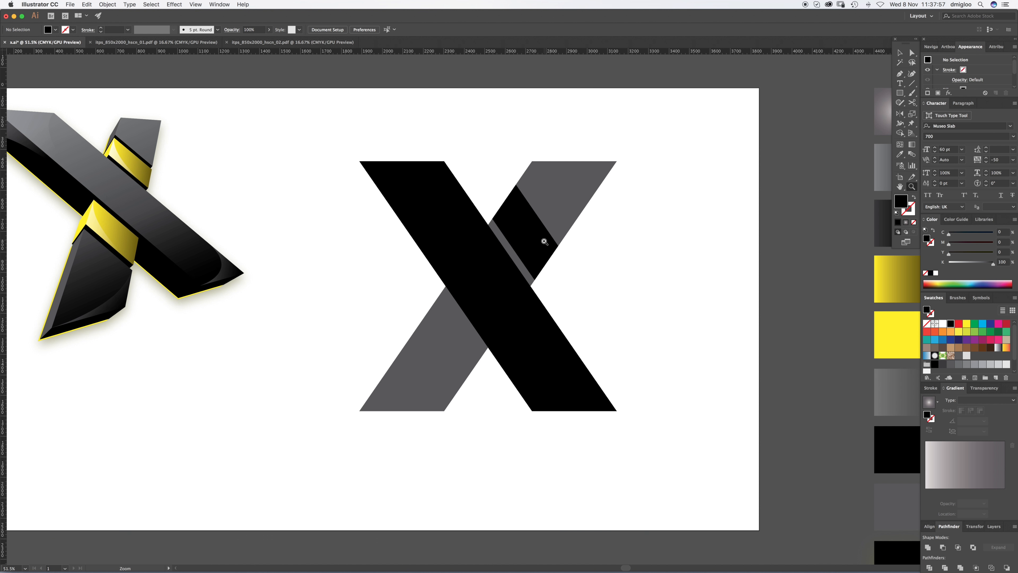
left_click(486, 322)
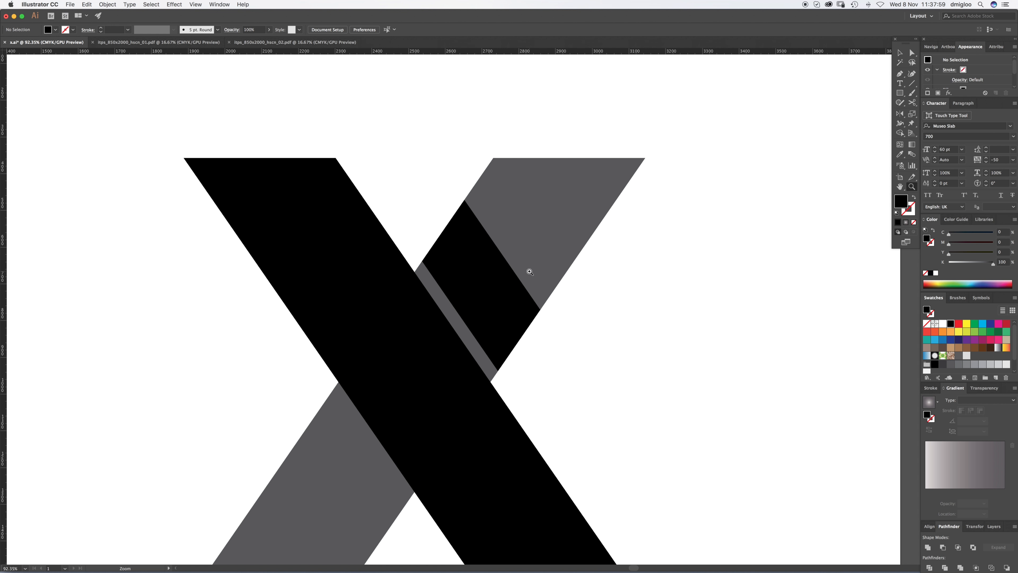
key("super+f")
key("v")
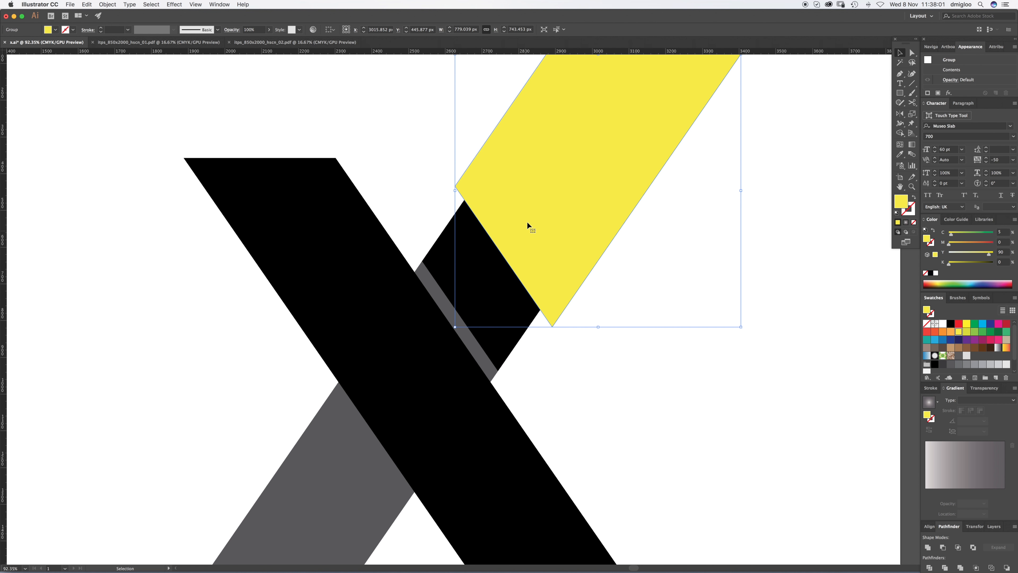
left_click_drag(540, 239, 551, 235)
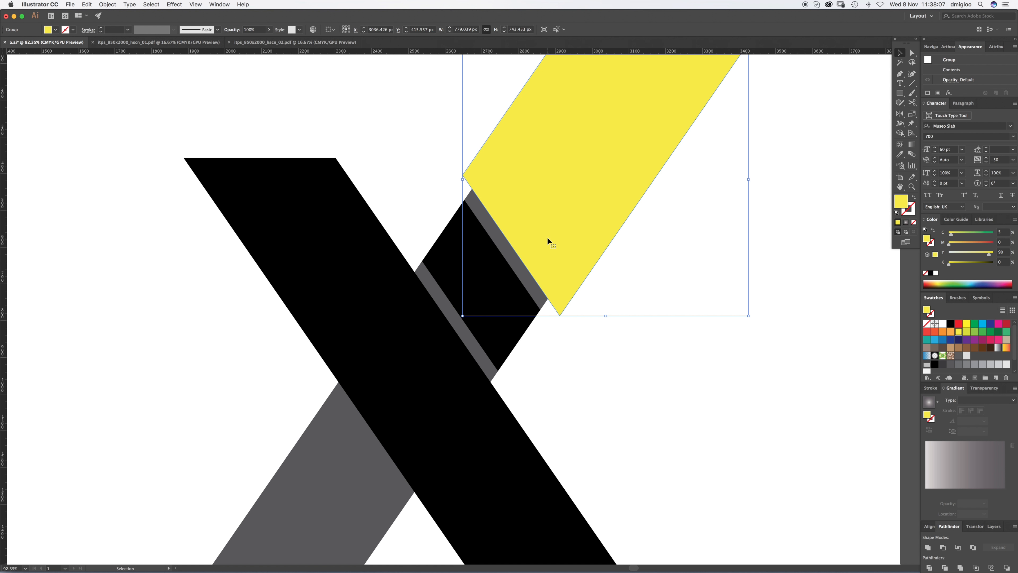
Try intersecting the yellow shape with the full grey bar, undo the operation and clear the selection.
left_click(518, 272, "shift")
left_click(517, 269, "shift")
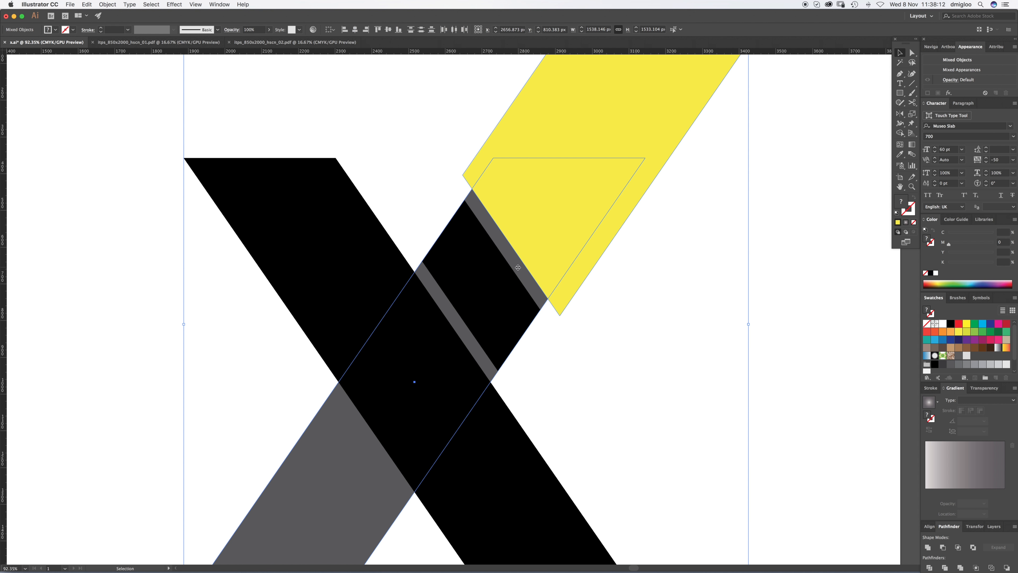
left_click(958, 547)
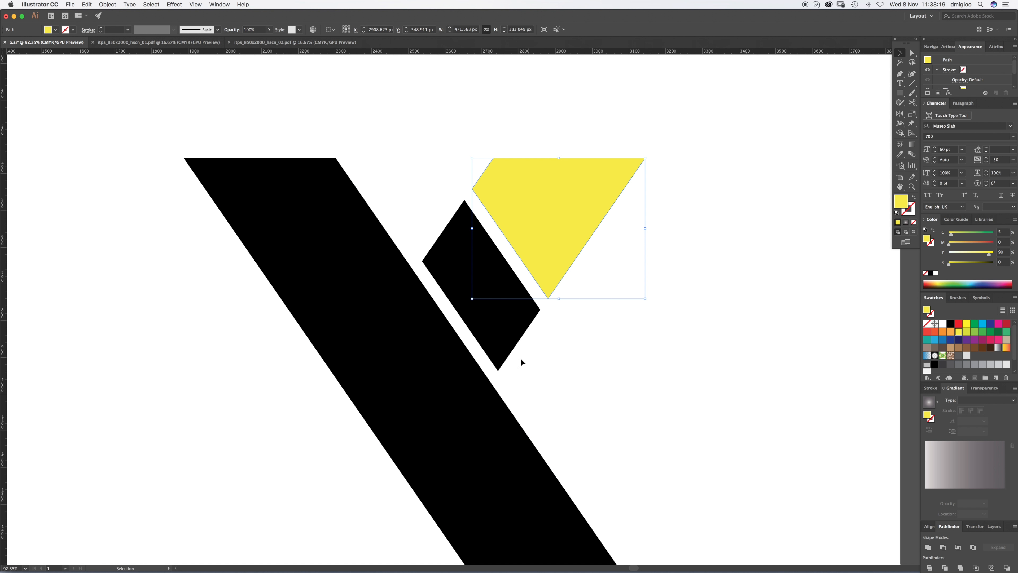
key("super+minus")
key("v")
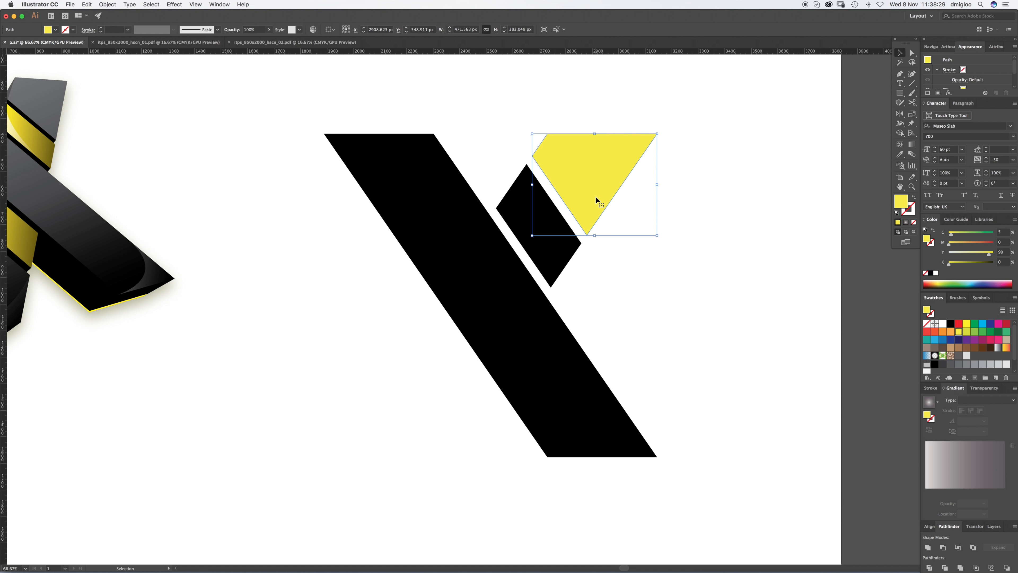
key("a")
key("v")
key("super+z")
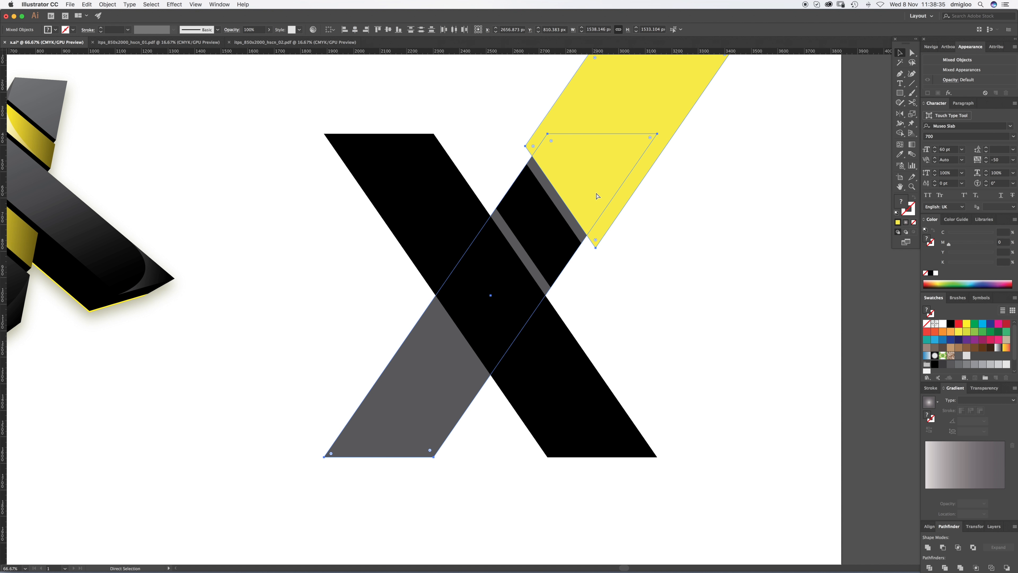
left_click(629, 249)
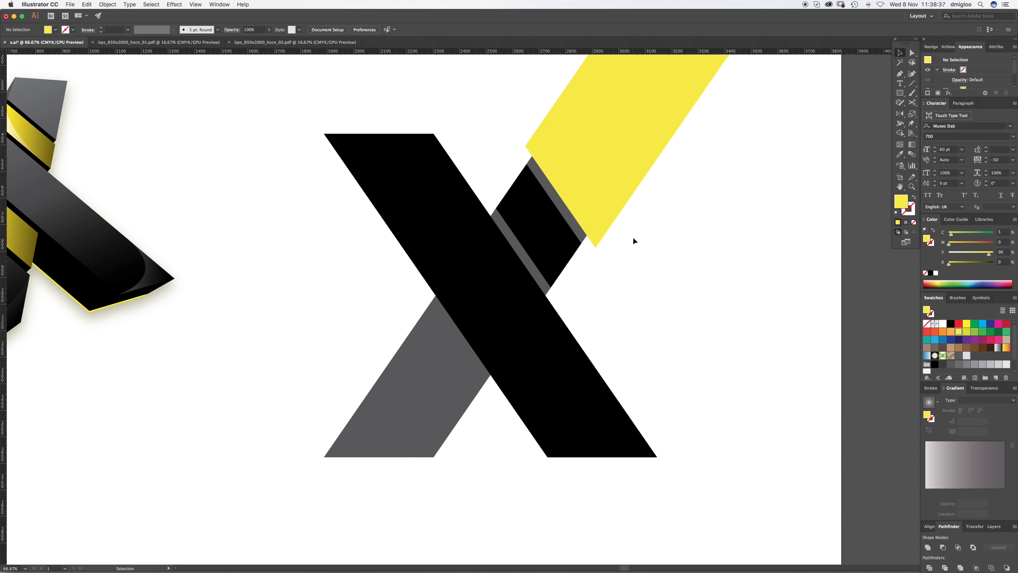
Trim the oversized yellow shape to the outline of the grey bar's upper end, keeping the full grey bar behind it.
left_click(597, 187)
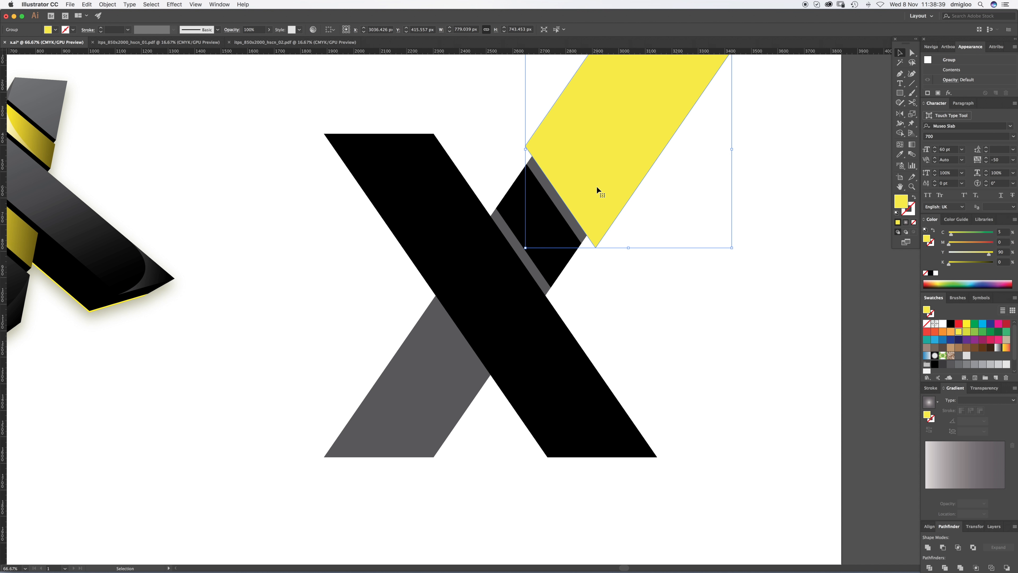
key("Delete")
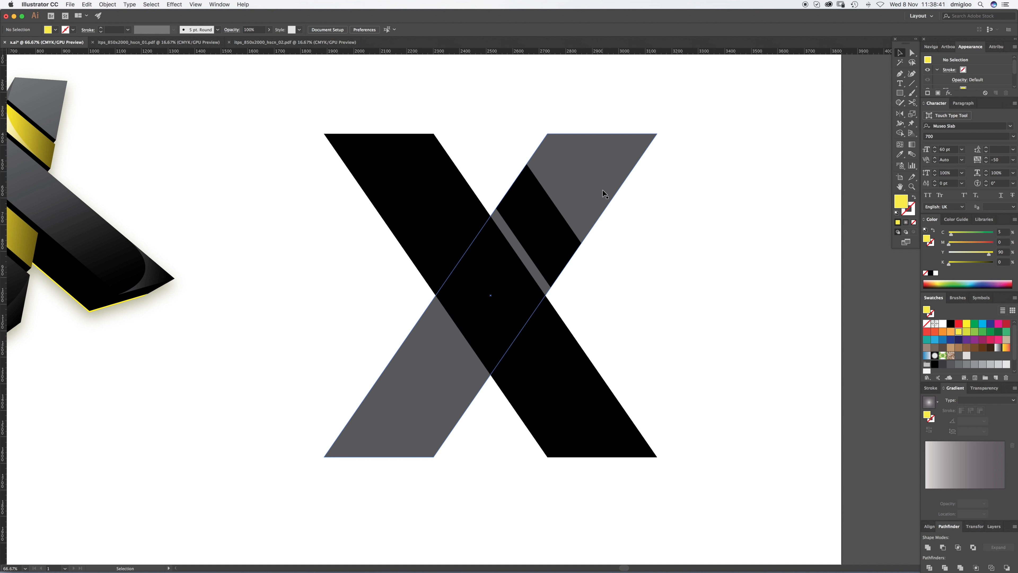
key("ctrl+z")
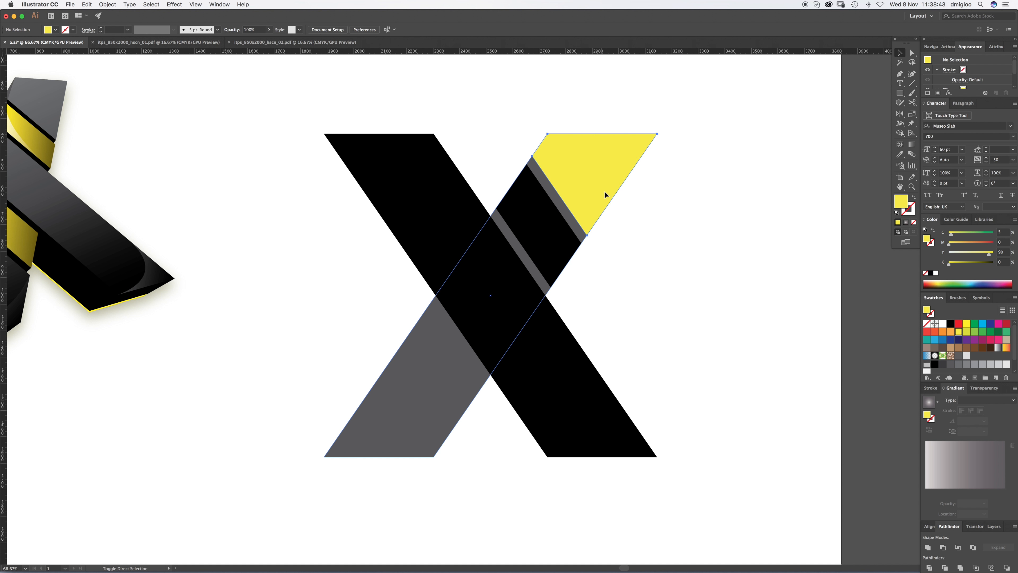
left_click(659, 238)
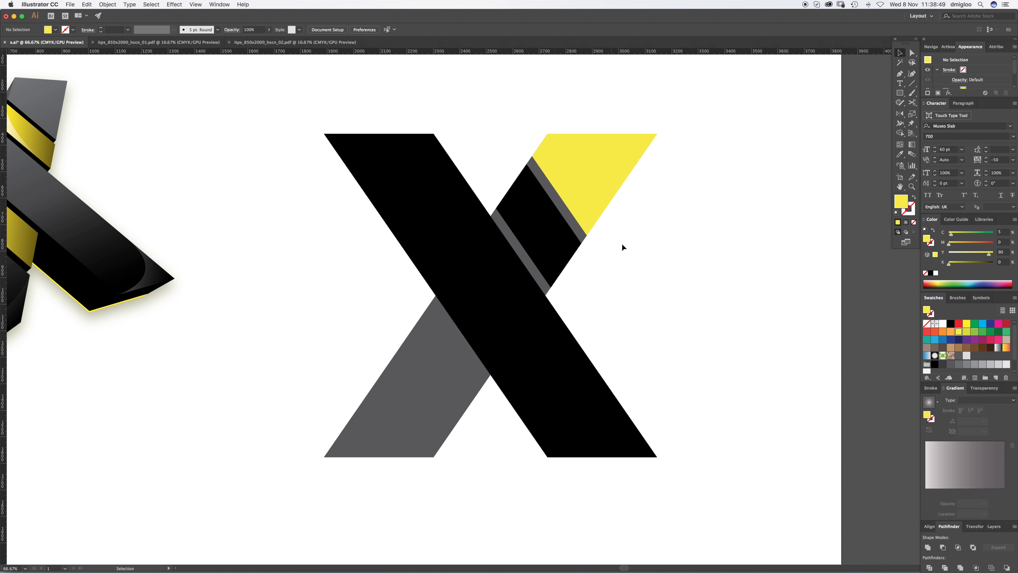
Duplicate the black band and yellow end piece, rotate the copy 180° and align it with the lower end of the grey bar.
left_click(542, 232)
left_click(607, 195, "shift")
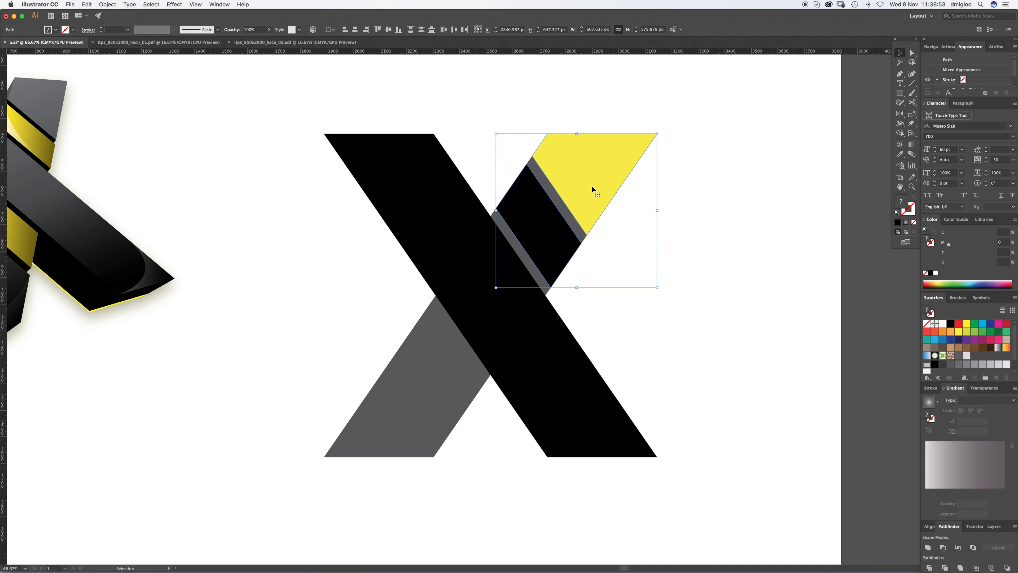
left_click_drag(586, 186, 476, 388)
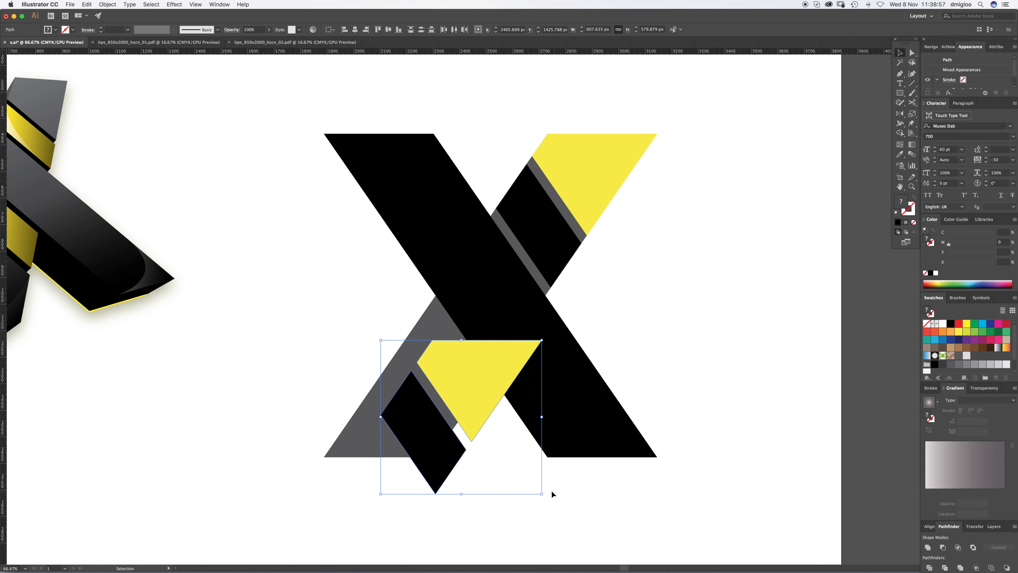
left_click_drag(545, 498, 356, 352)
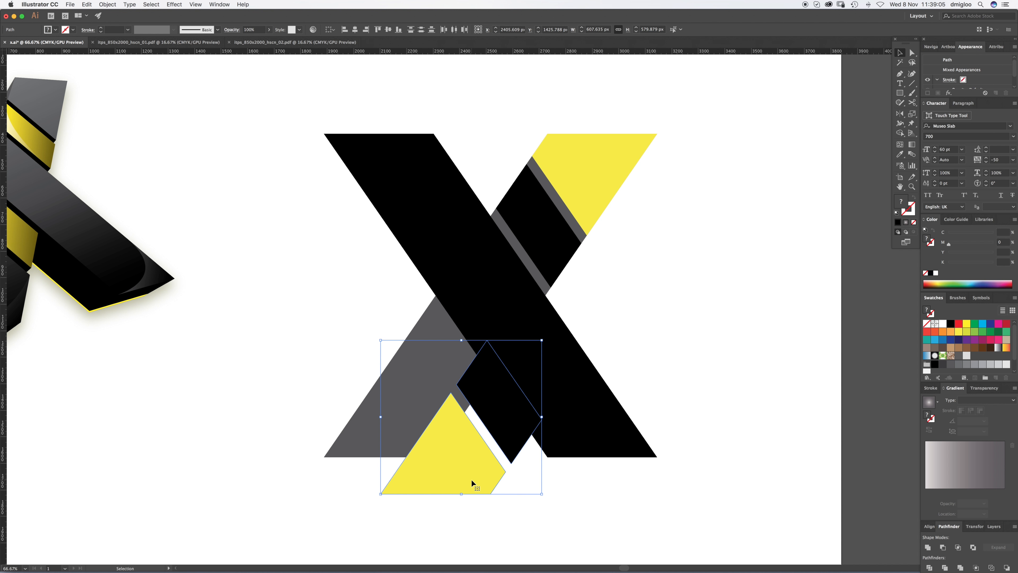
left_click_drag(463, 480, 407, 442)
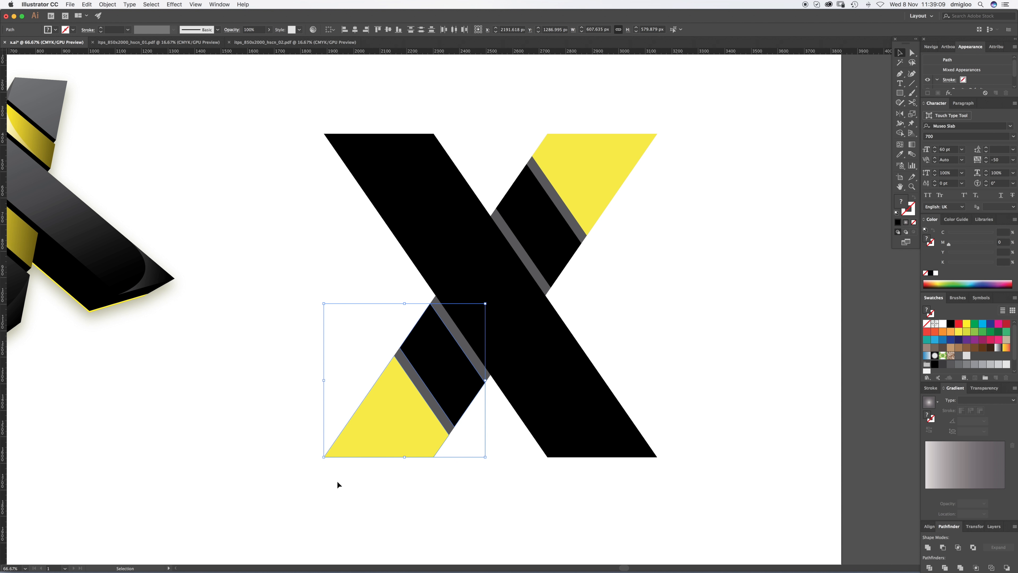
left_click(423, 479)
Delete the grey bar behind the bands and fill all remaining pieces of the X with black.
left_click(472, 356)
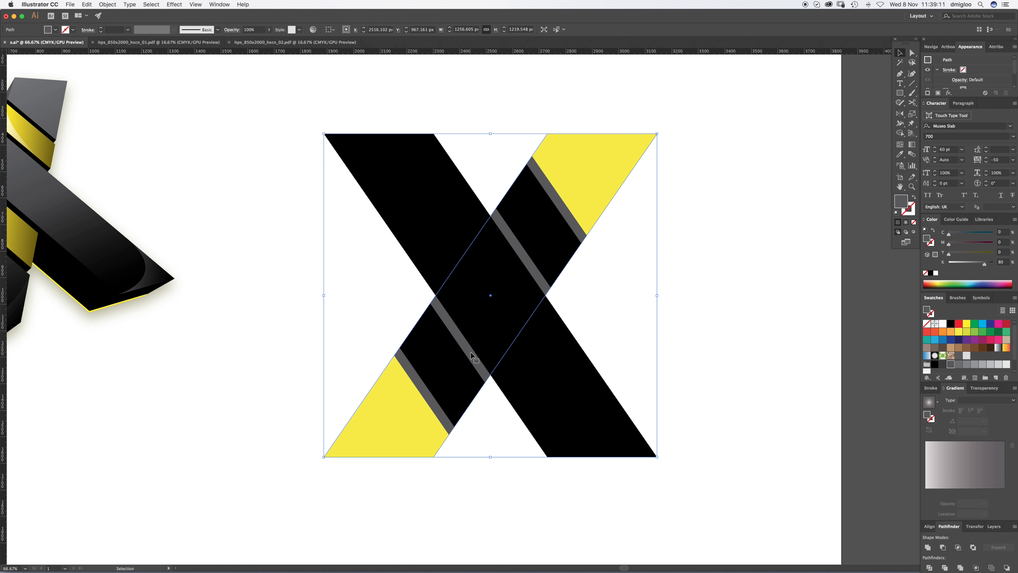
key("Delete")
key("z")
left_click(500, 310, "alt")
key("v")
left_click_drag(359, 126, 666, 435)
left_click(950, 324)
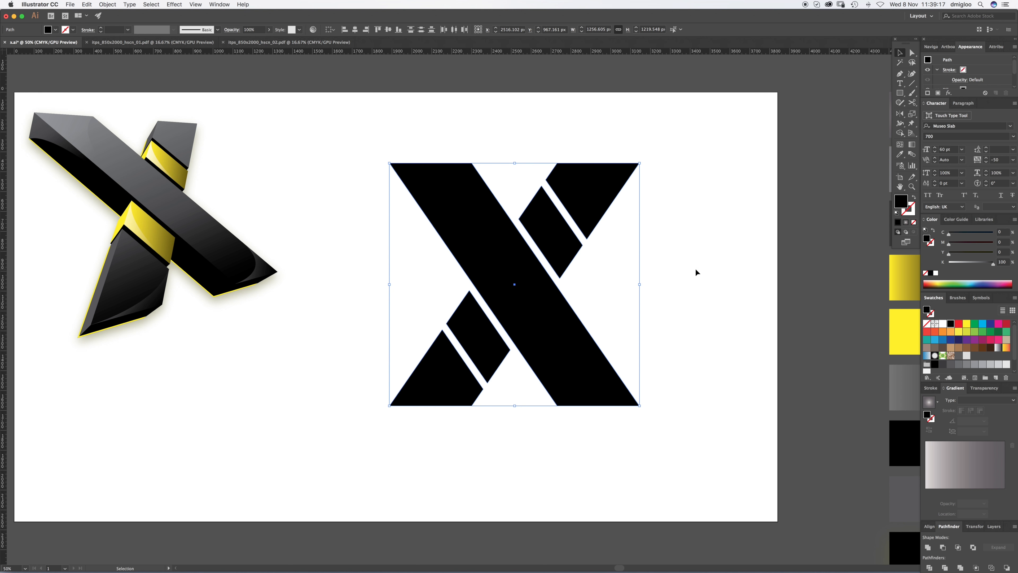
left_click(699, 272)
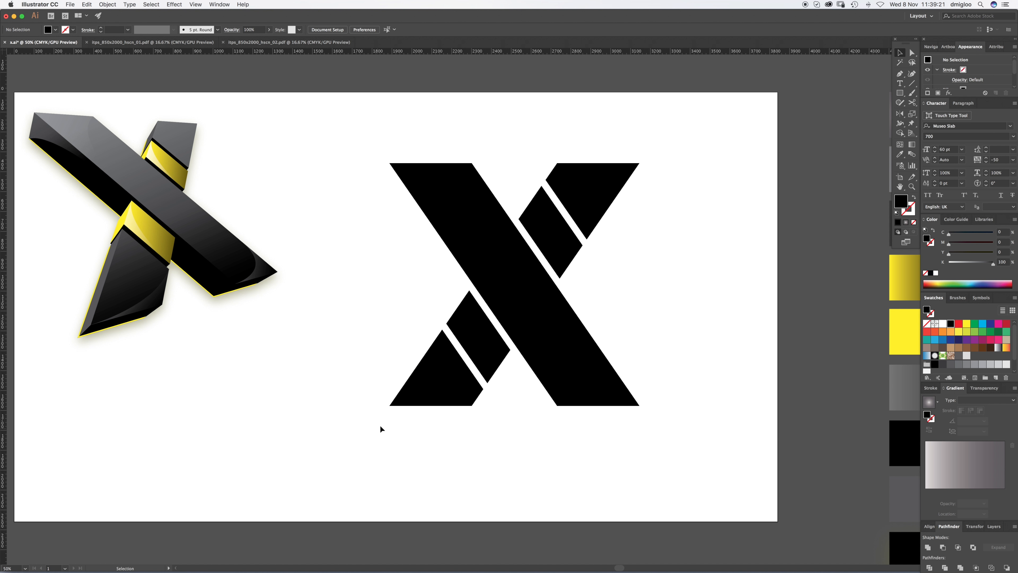
Group all the X pieces and fill the group with the dark grey K80 sampled from the reference swatch.
left_click_drag(393, 434, 677, 156)
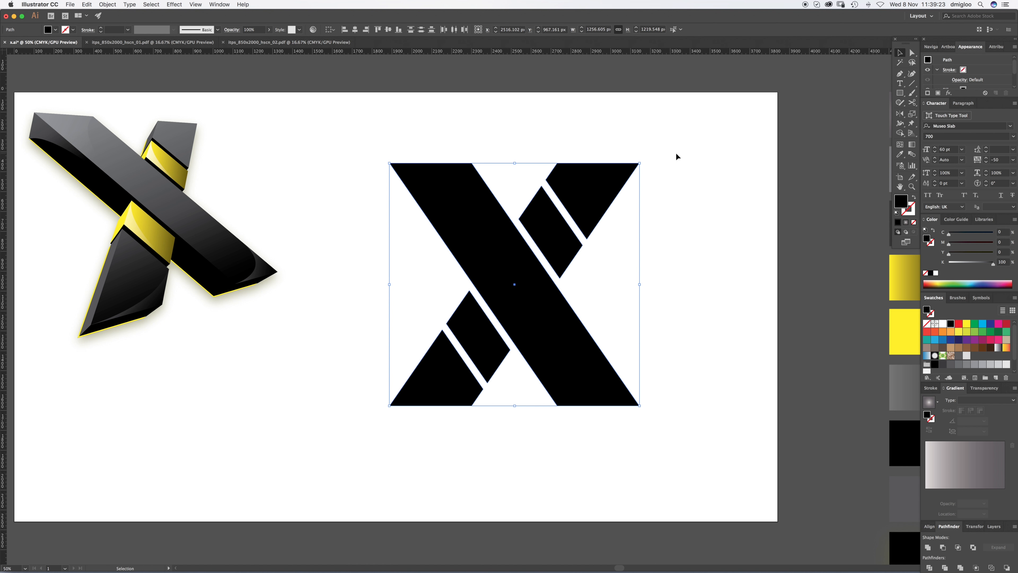
key("super+g")
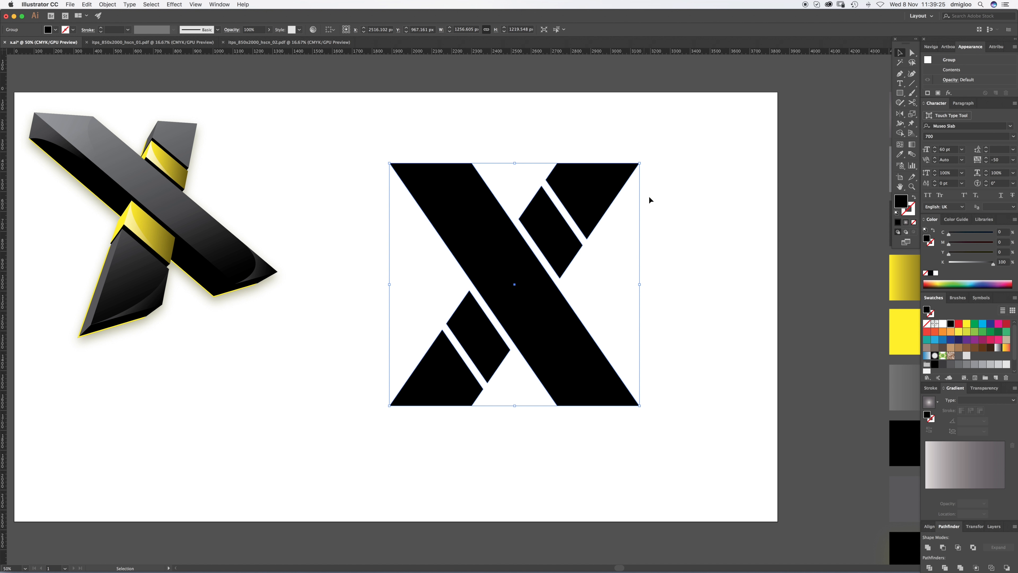
left_click_drag(563, 350, 549, 450)
key("space")
left_click_drag(599, 363, 550, 362)
key("i")
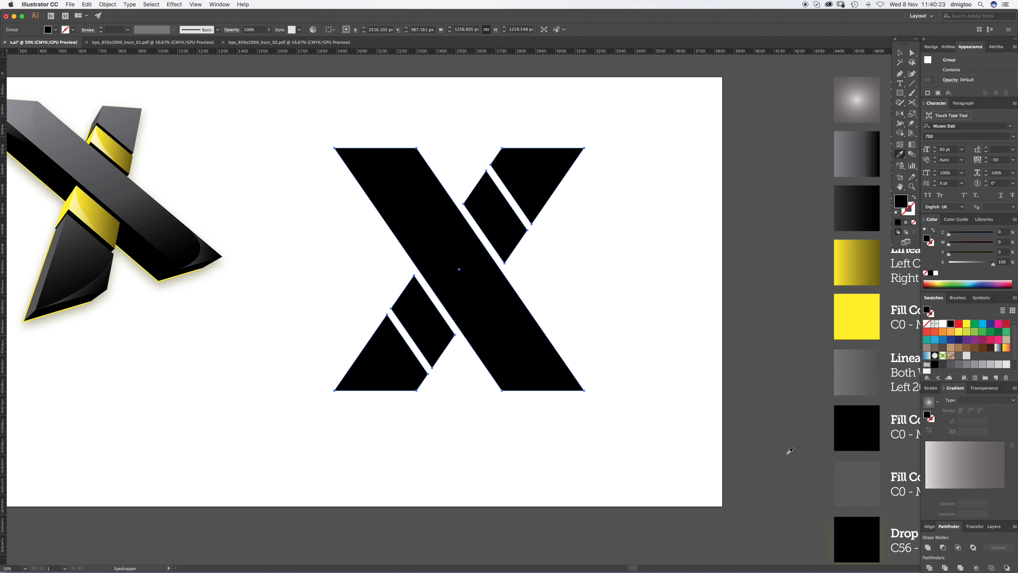
left_click(853, 473)
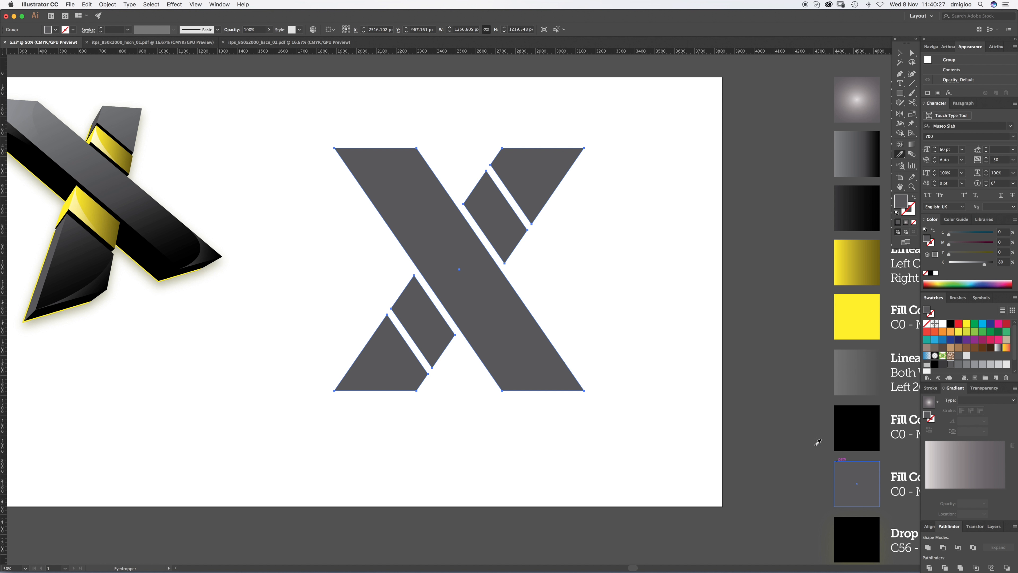
key("v")
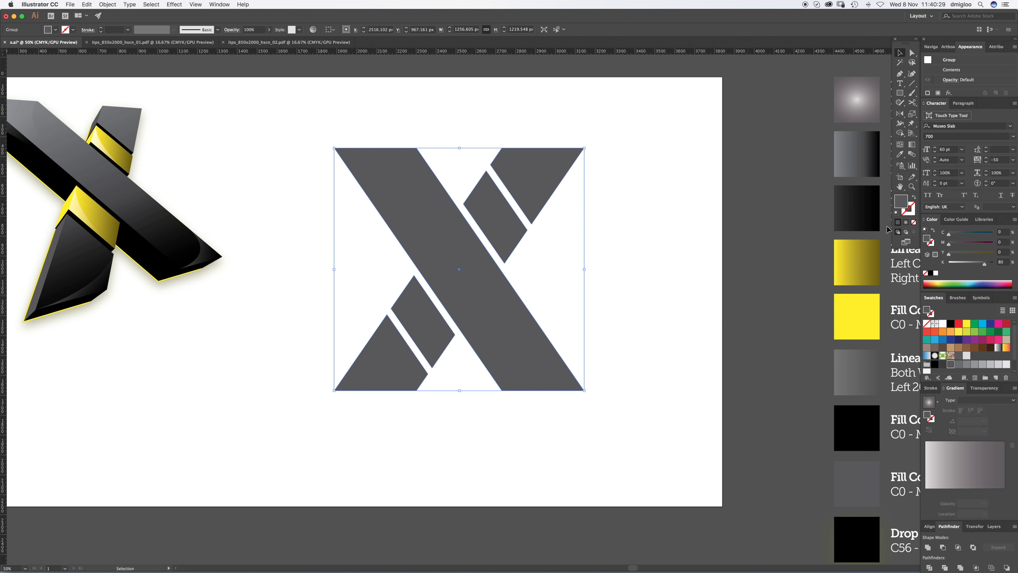
Give the X group a black 5 px stroke aligned to the outside.
left_click(909, 209)
left_click(951, 325)
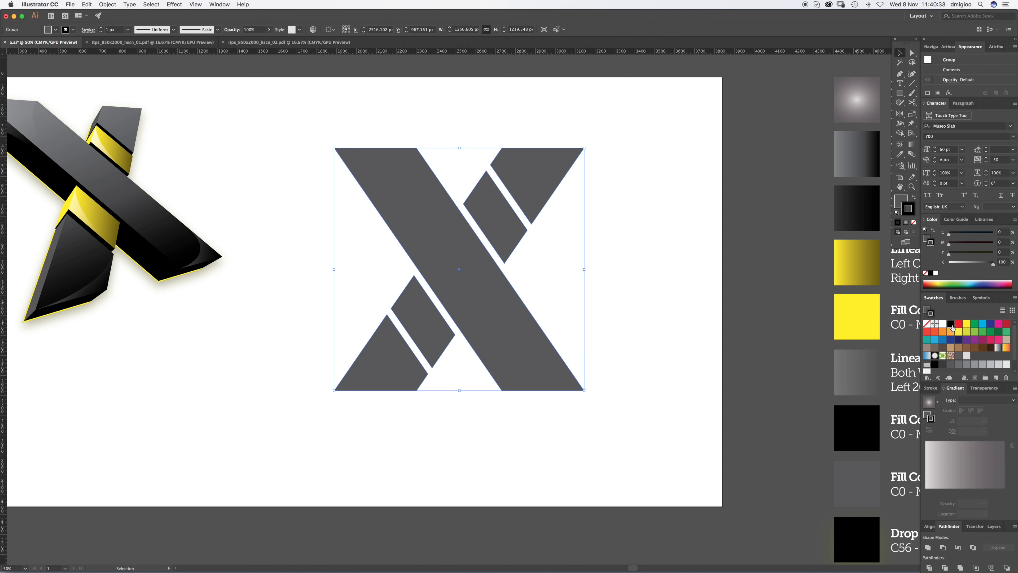
left_click(933, 388)
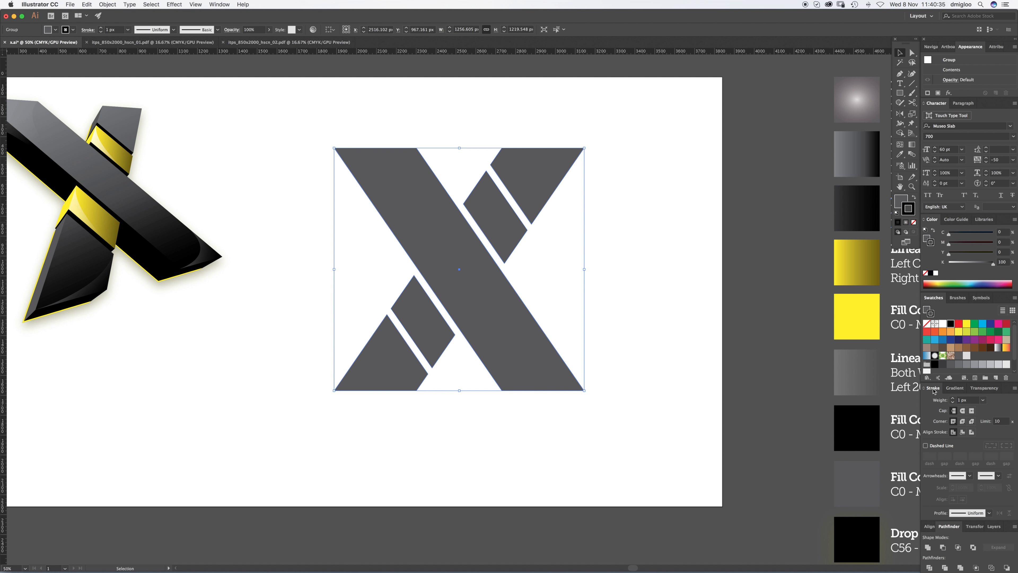
left_click(971, 402)
type("5")
key("Tab")
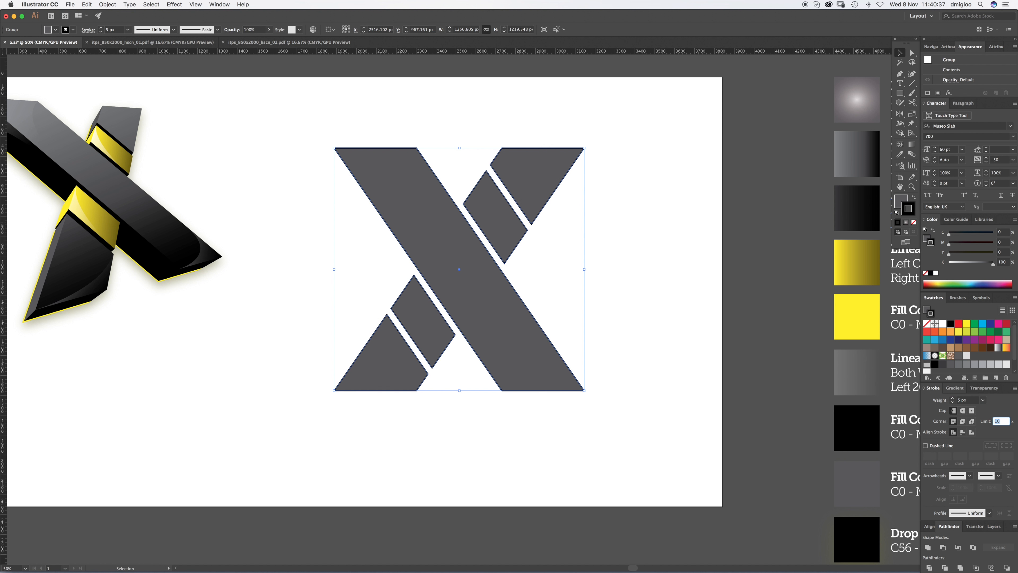
left_click(972, 433)
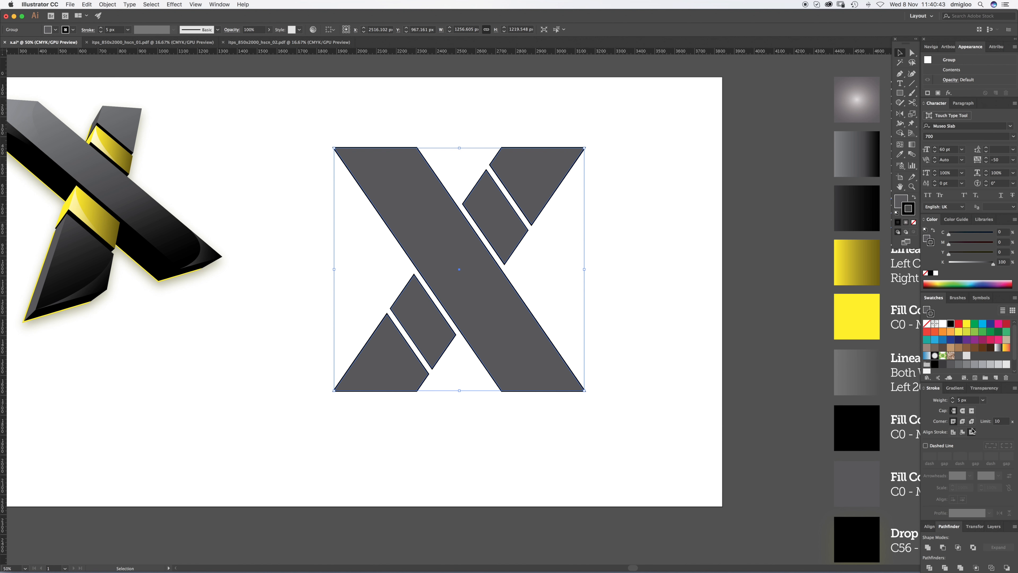
left_click(639, 294)
Start a 3D Extrude & Bevel effect on the X group with the preview turned on.
key("super+space")
left_click_drag(418, 329, 552, 302)
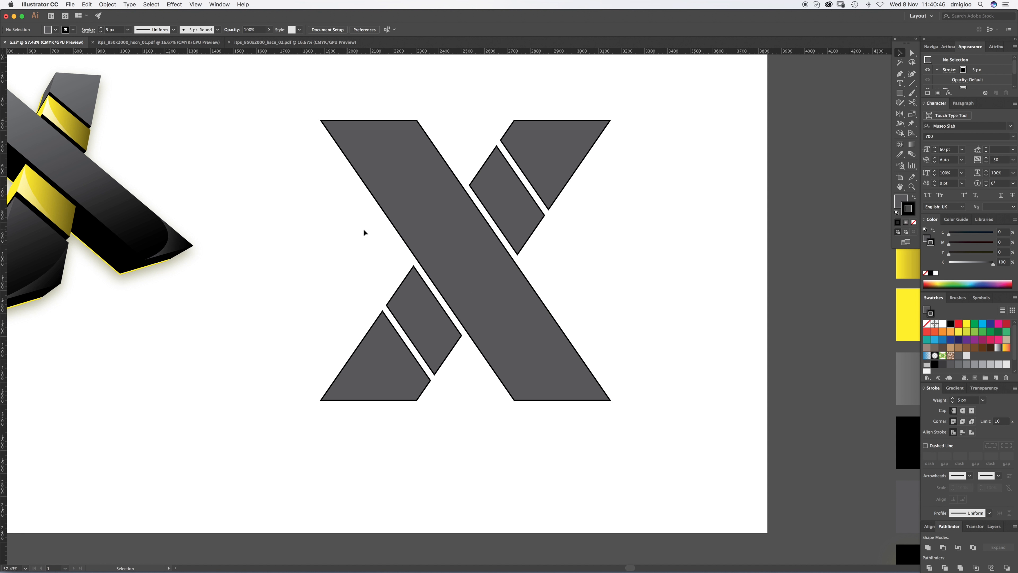
left_click(465, 261)
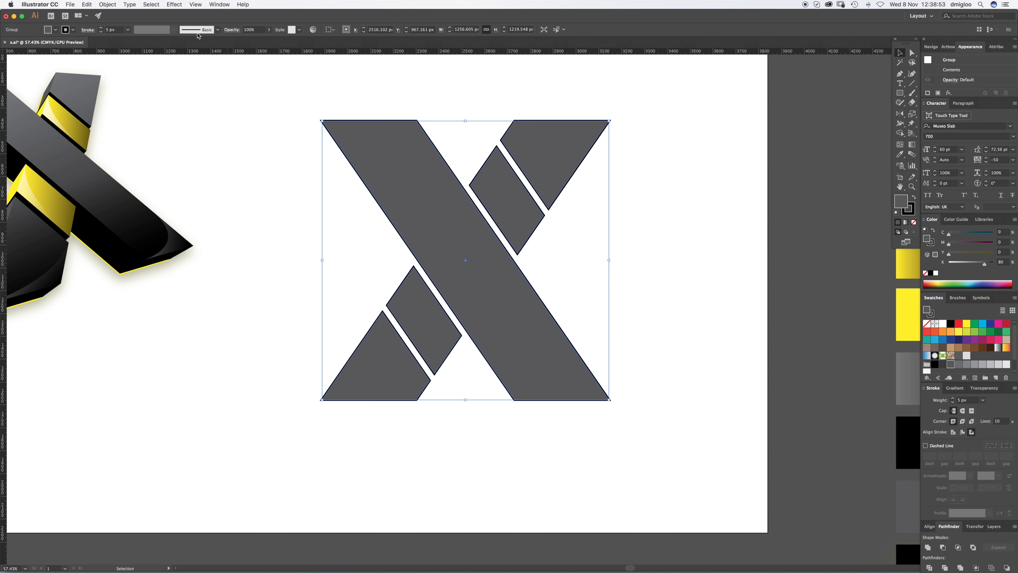
left_click(179, 6)
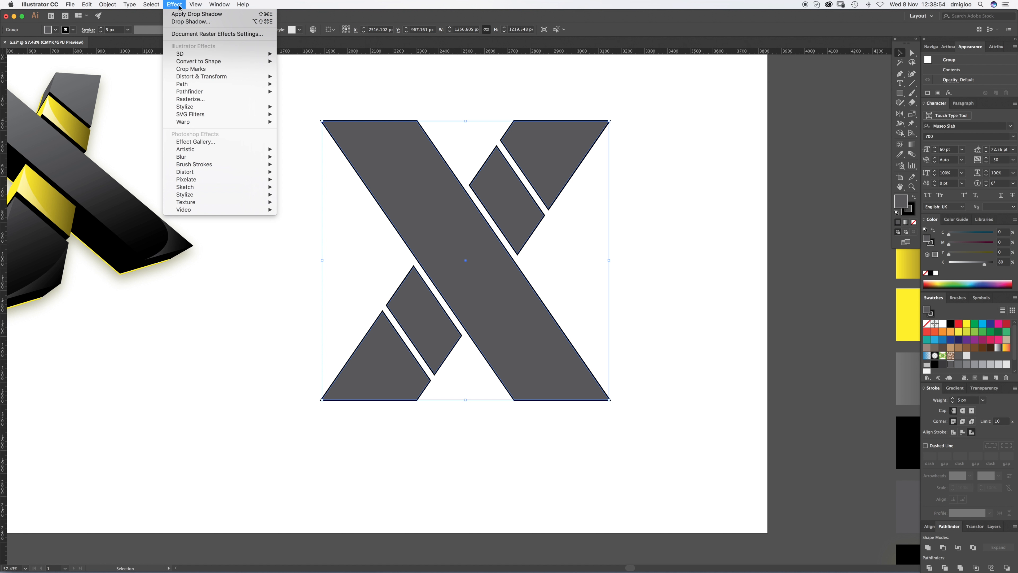
mouse_move(194, 55)
left_click(307, 54)
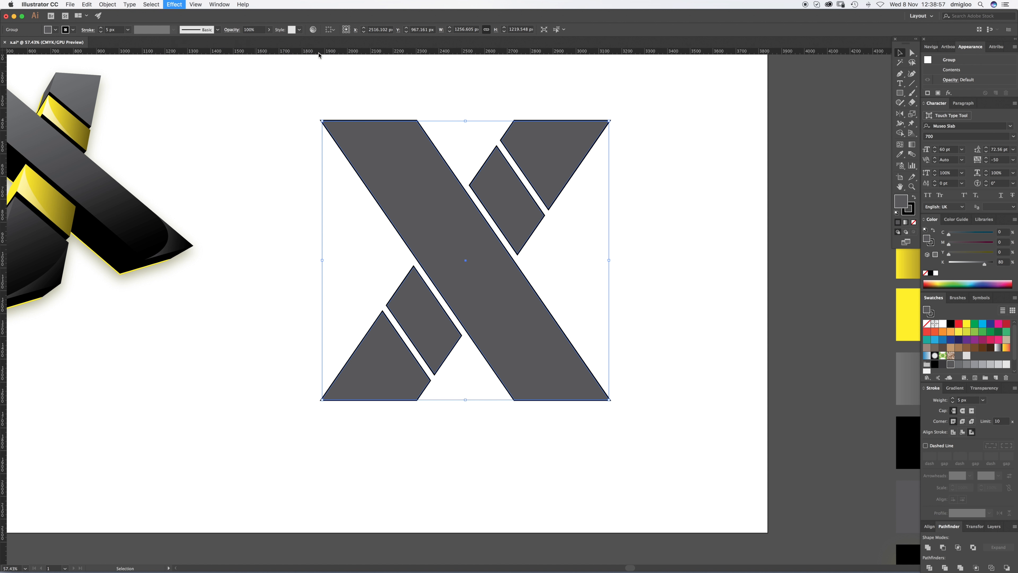
left_click(744, 422)
left_click(657, 333)
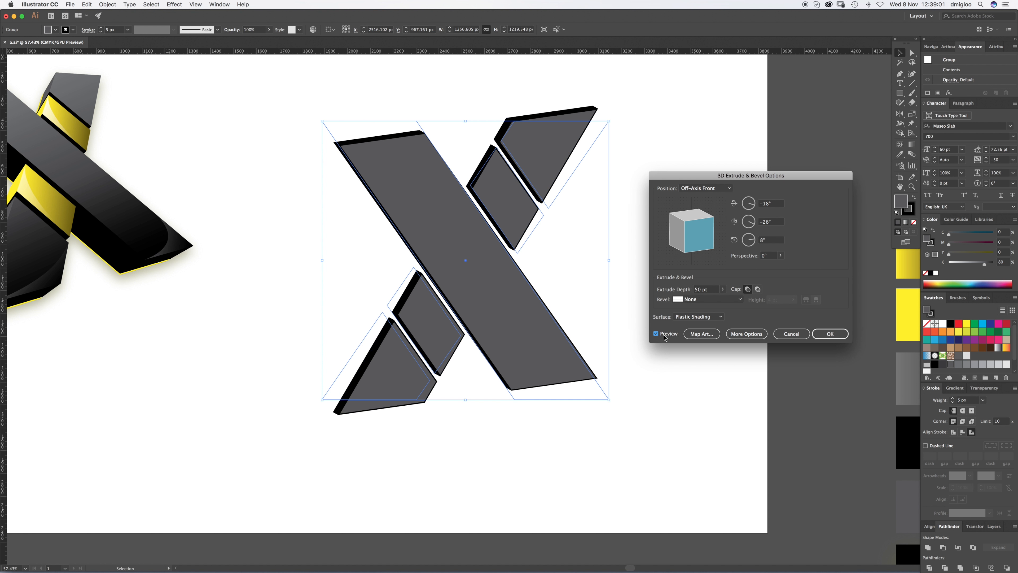
Set the 3D rotation to 28° around X, -33° around Y and 10° around Z.
left_click_drag(780, 204, 739, 201)
type("28")
key("Tab")
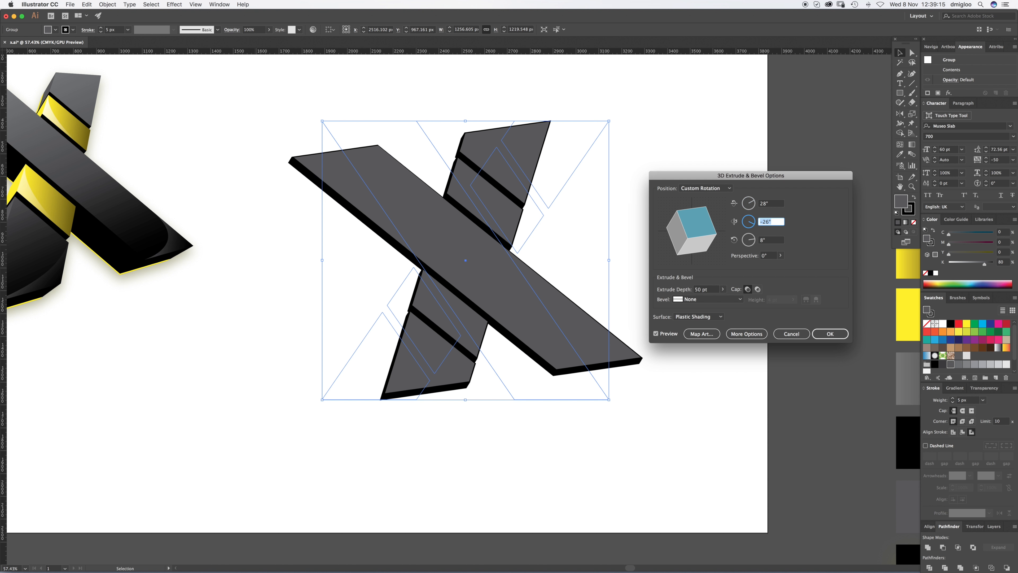
type("-33")
key("Tab")
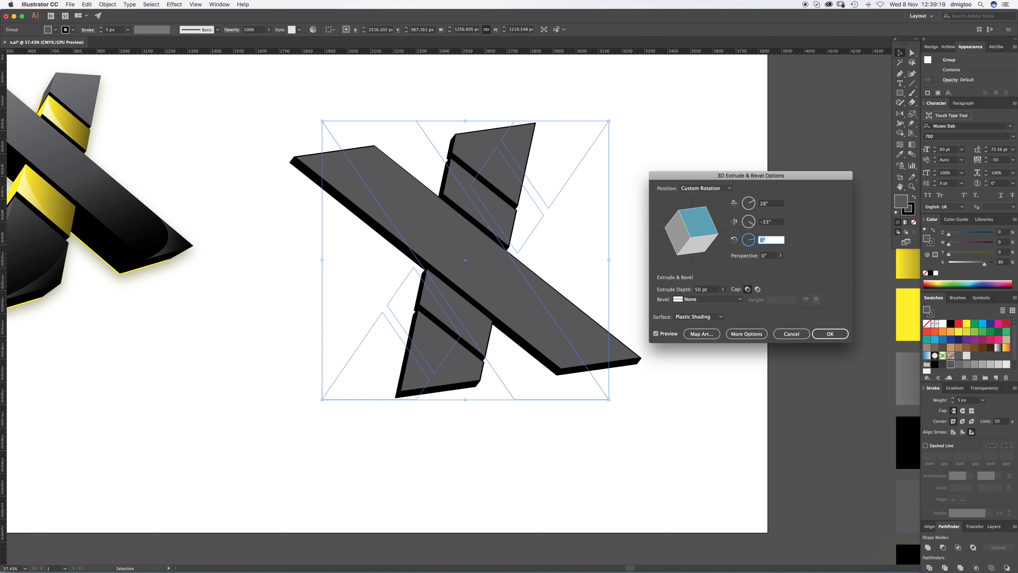
type("10")
key("Tab")
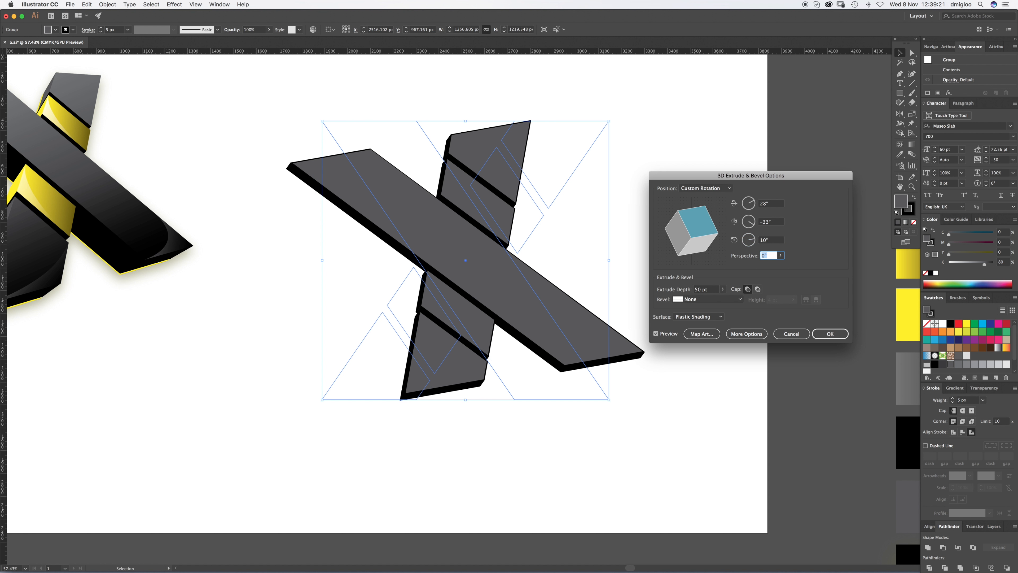
Set the perspective to 41° and the extrude depth to 333 pt, and apply the 3D effect.
type("41")
key("Tab")
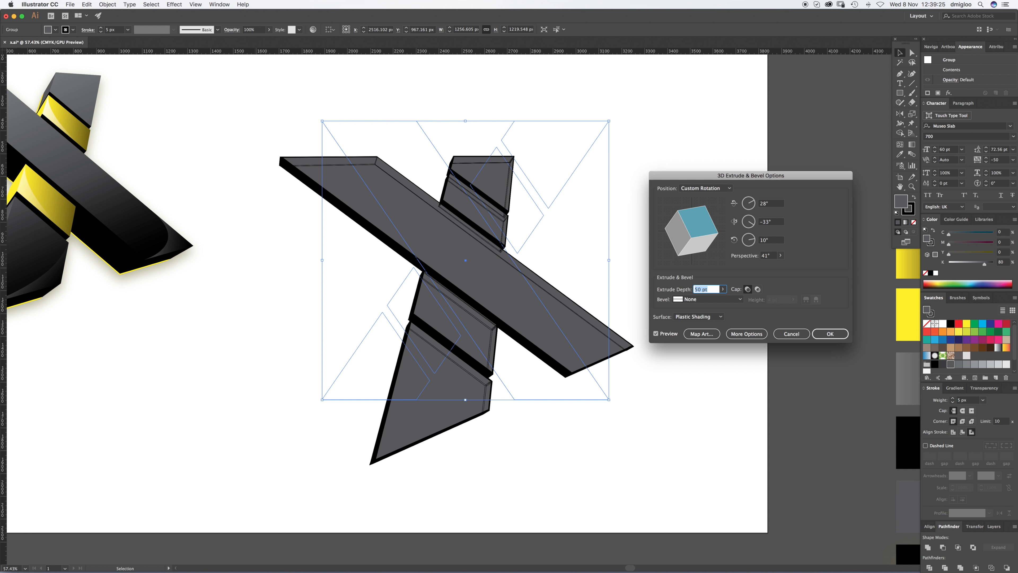
type("333")
key("Tab")
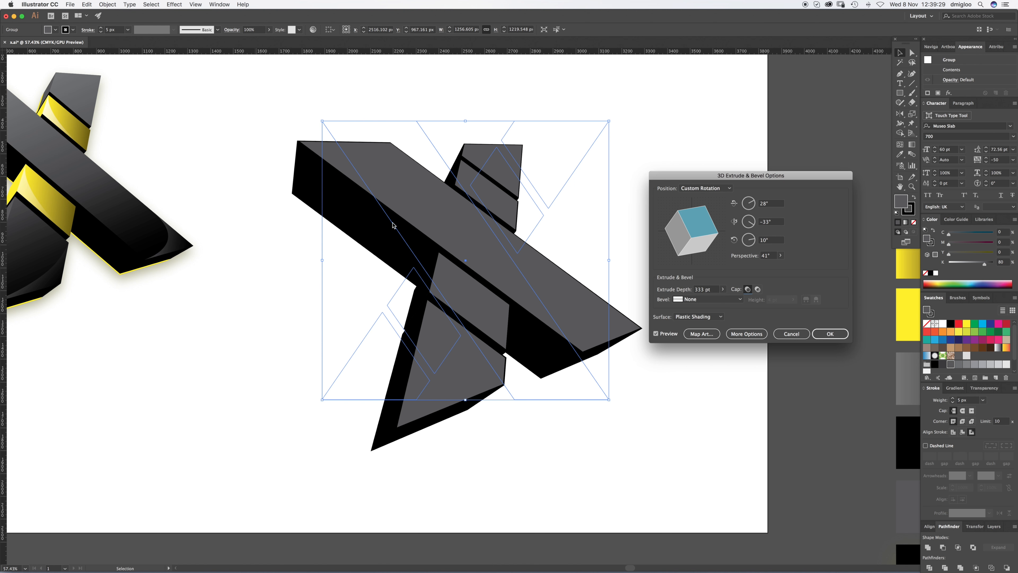
left_click(830, 334)
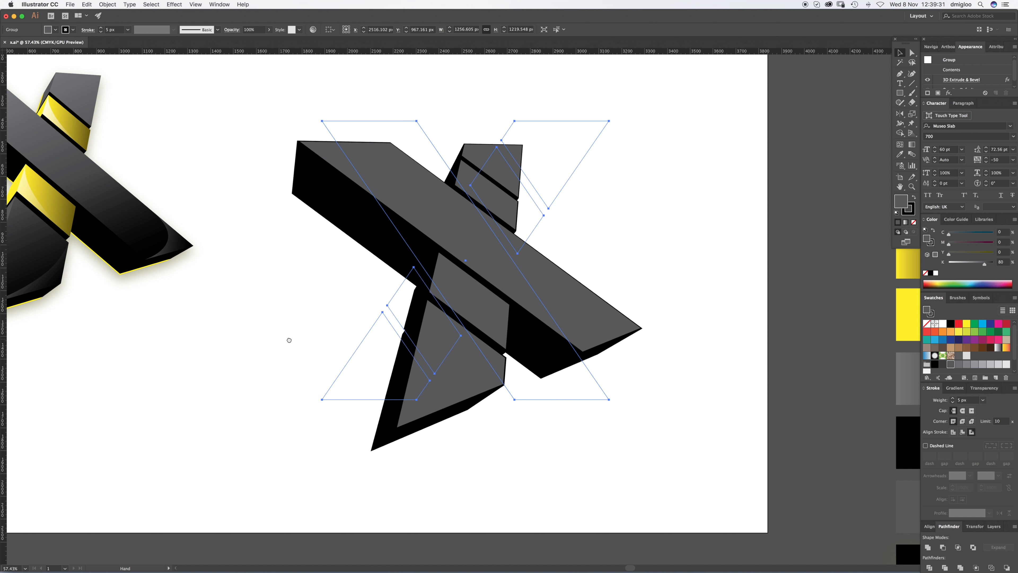
Remove the stroke from the extruded X and expand its appearance into separate face shapes.
scroll(286, 337, "left", 5)
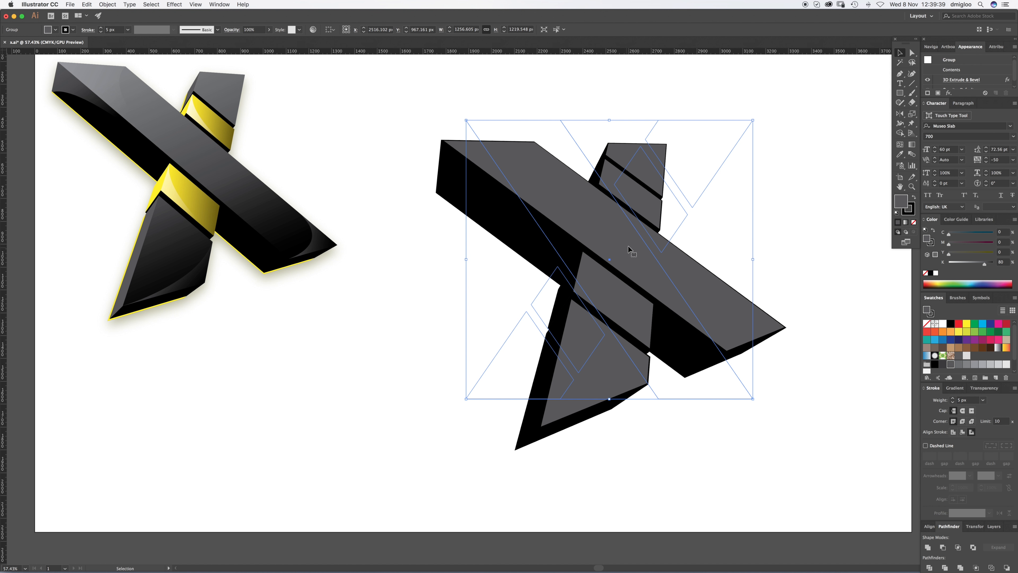
left_click(912, 212)
left_click(927, 324)
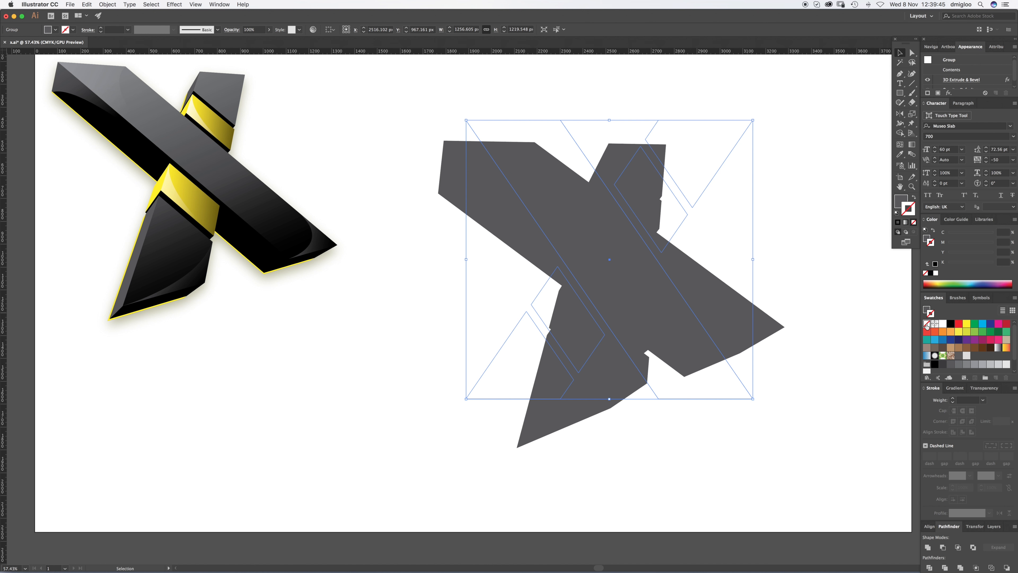
left_click(107, 5)
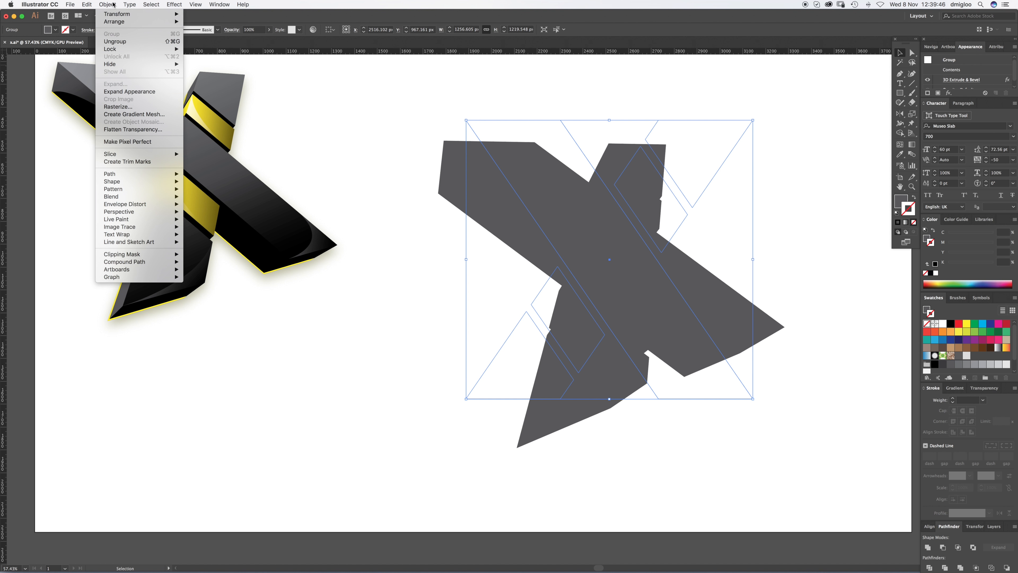
left_click(125, 91)
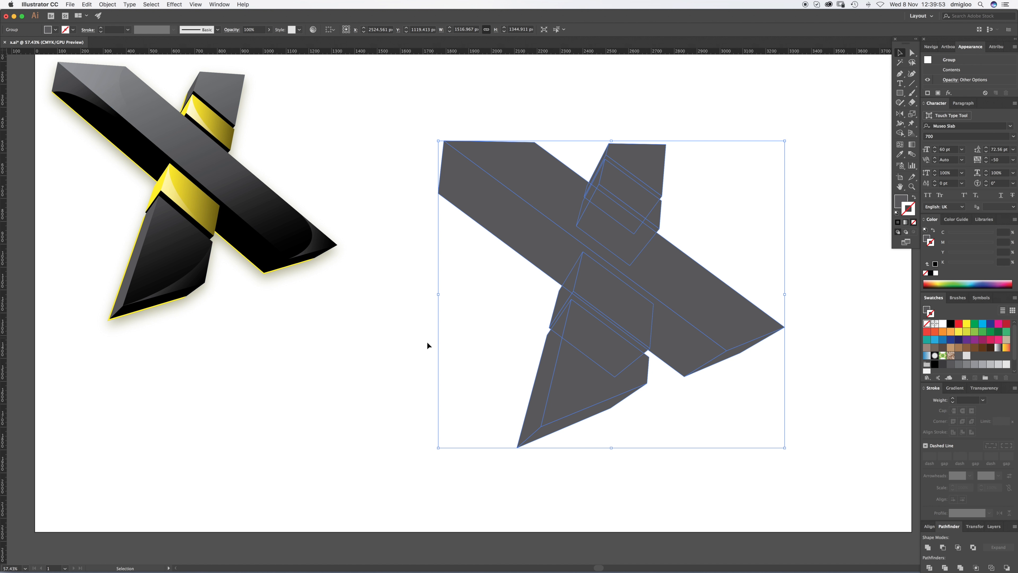
Fill the front faces of the extruded X with the sampled K60 to K100 linear gradient.
left_click(402, 332)
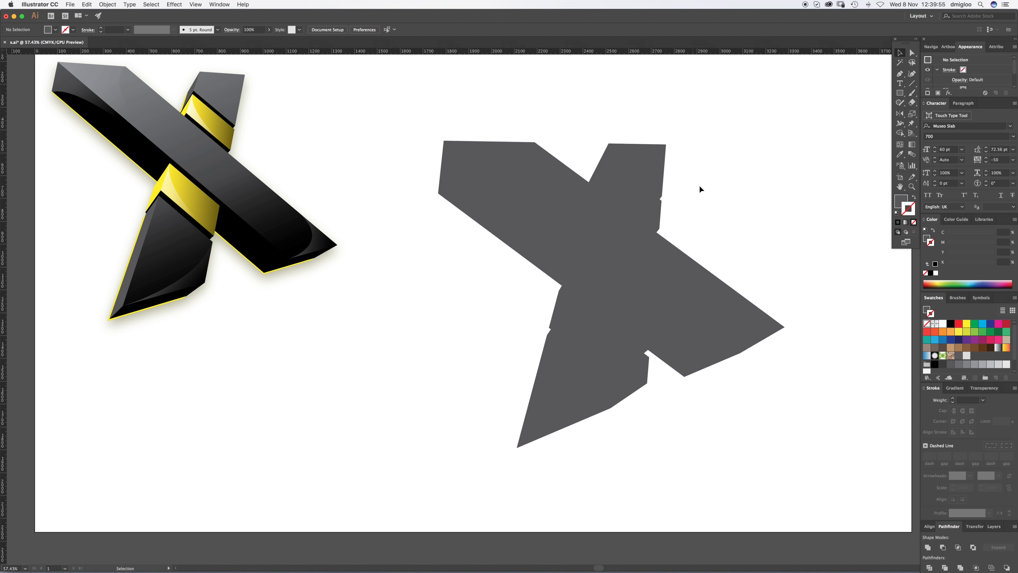
key("a")
left_click(635, 218)
left_click(647, 200)
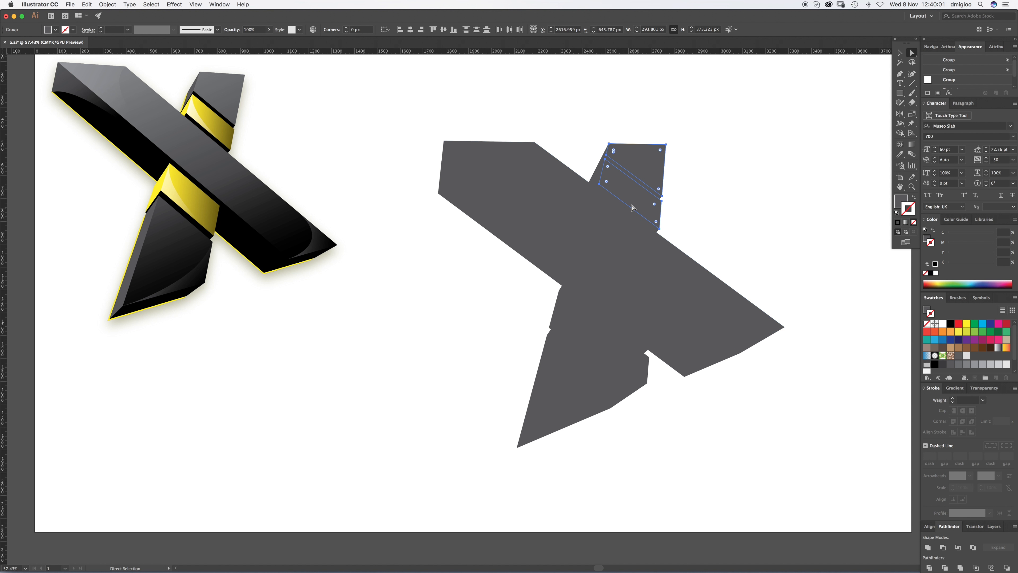
left_click(618, 243, "shift")
left_click(616, 312, "shift")
left_click(597, 367, "shift")
left_click_drag(832, 315, 753, 322)
key("z")
left_click(613, 315, "alt")
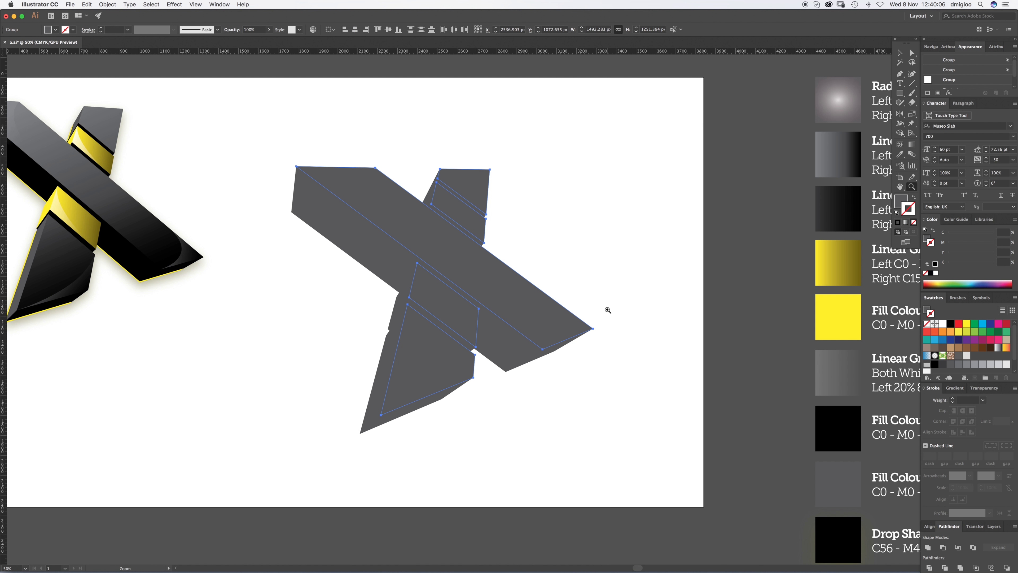
left_click_drag(595, 322, 623, 329)
key("super+minus")
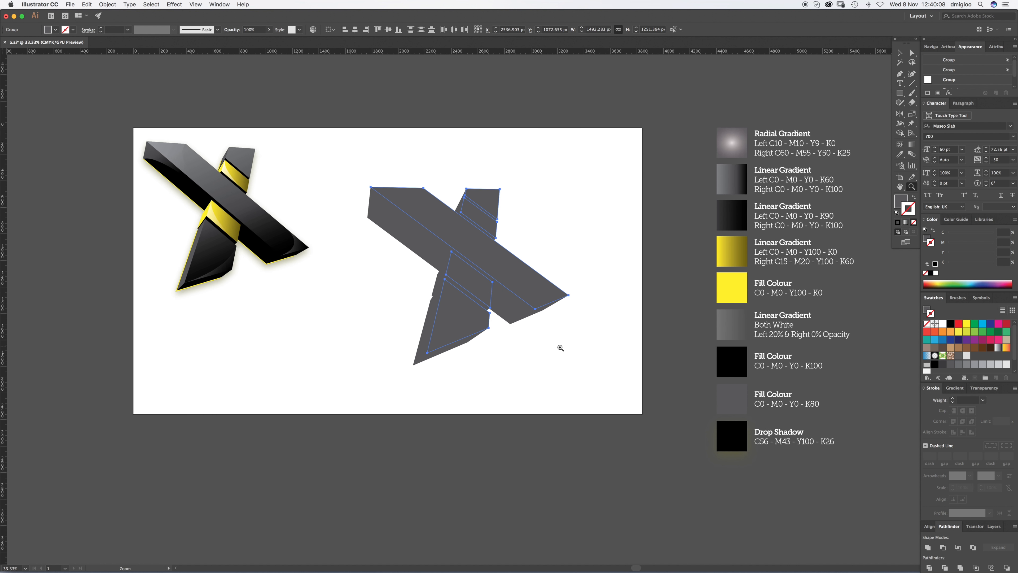
left_click_drag(557, 346, 560, 368)
key("i")
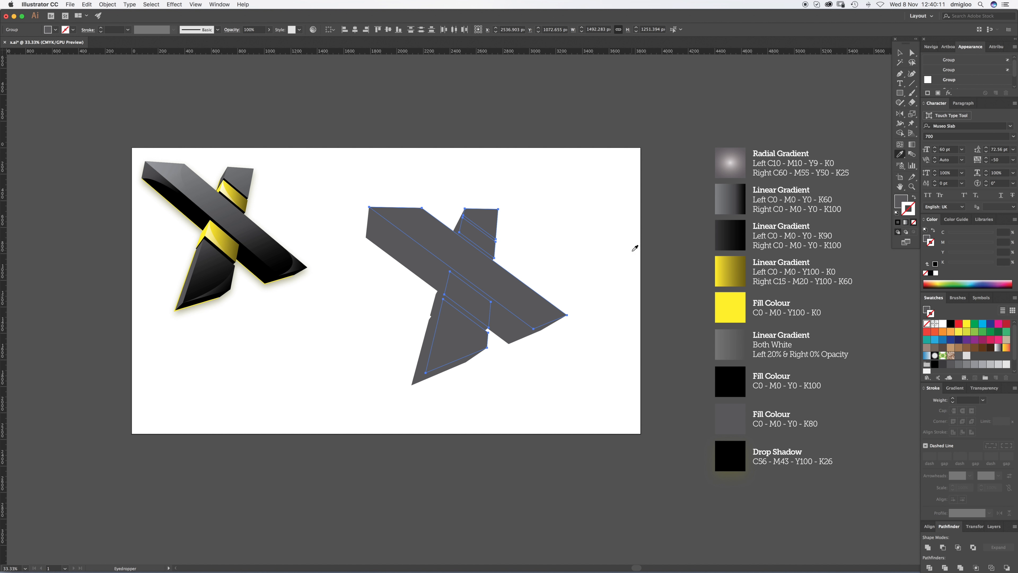
left_click(735, 196)
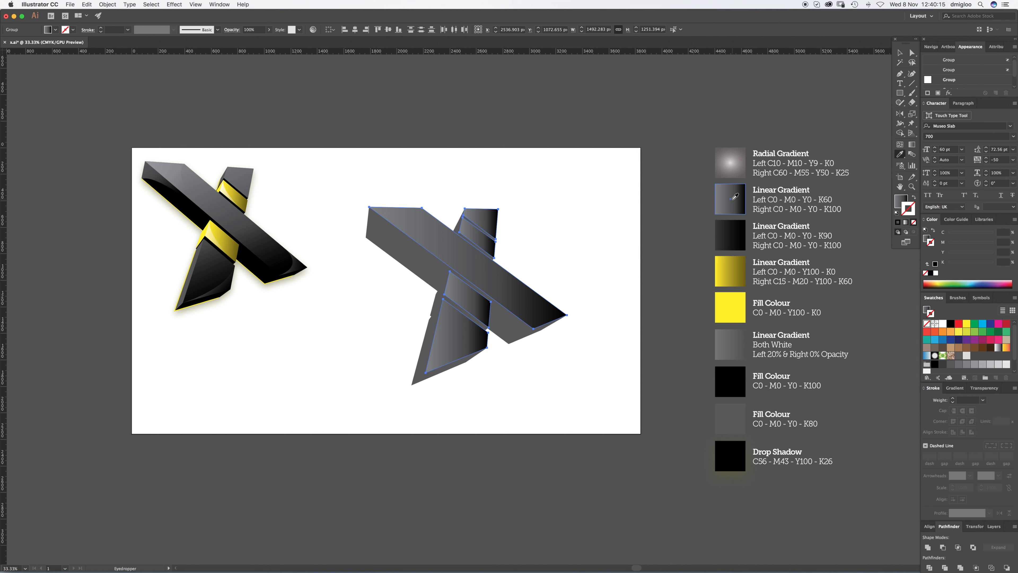
Redirect the grey-to-black gradient as one continuous blend across all the X's front faces, at an angle of about -62°.
left_click(912, 147)
key("super+shift+a")
key("a")
left_click(489, 217)
left_click(484, 242, "shift")
left_click(476, 278, "shift")
left_click(474, 309, "shift")
left_click(461, 338, "shift")
key("g")
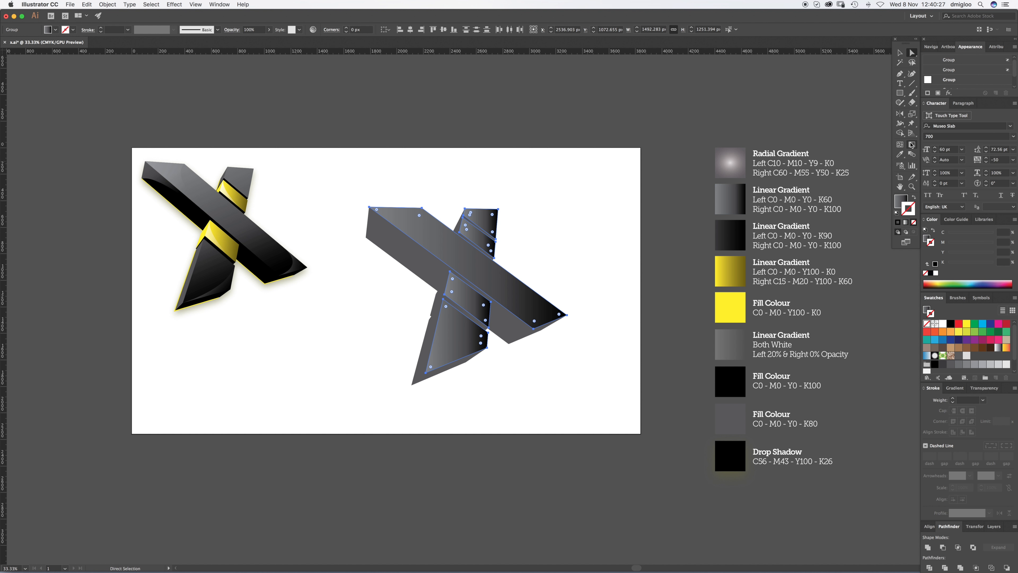
left_click(900, 202)
left_click_drag(446, 208, 505, 342)
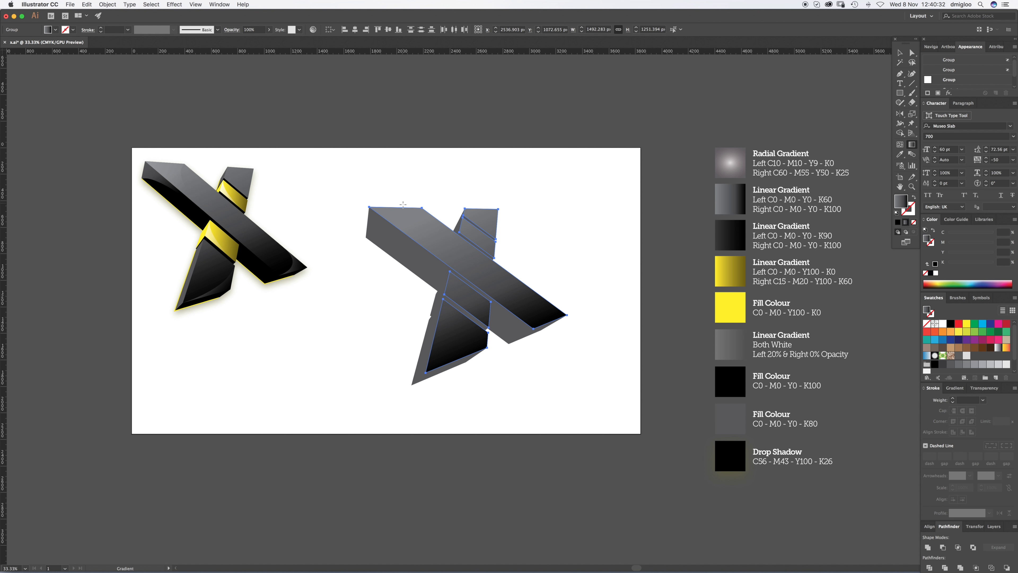
left_click_drag(405, 213, 533, 328)
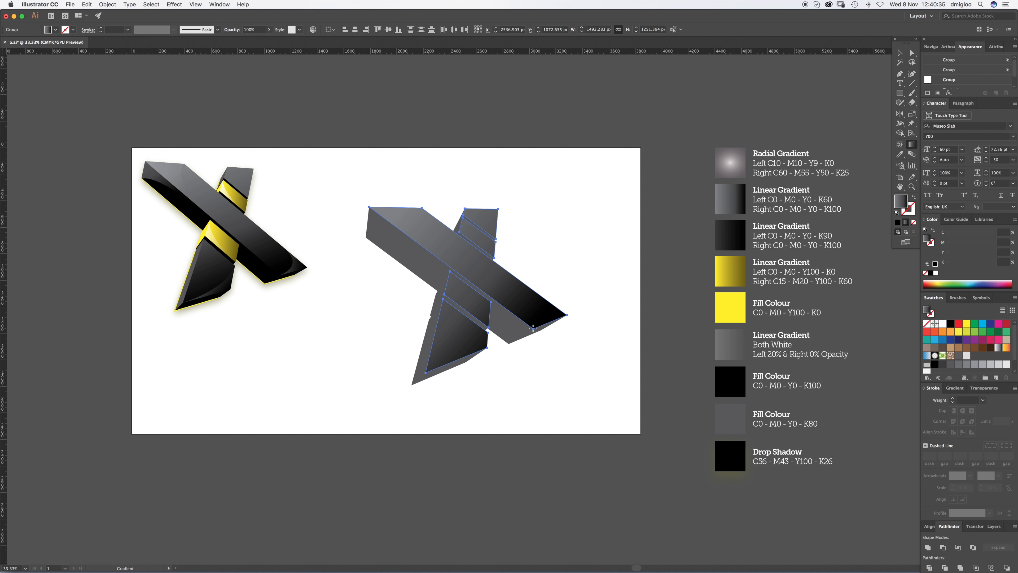
mouse_move(441, 209)
left_mouse_down()
mouse_move(513, 345)
mouse_move(511, 336)
left_mouse_up()
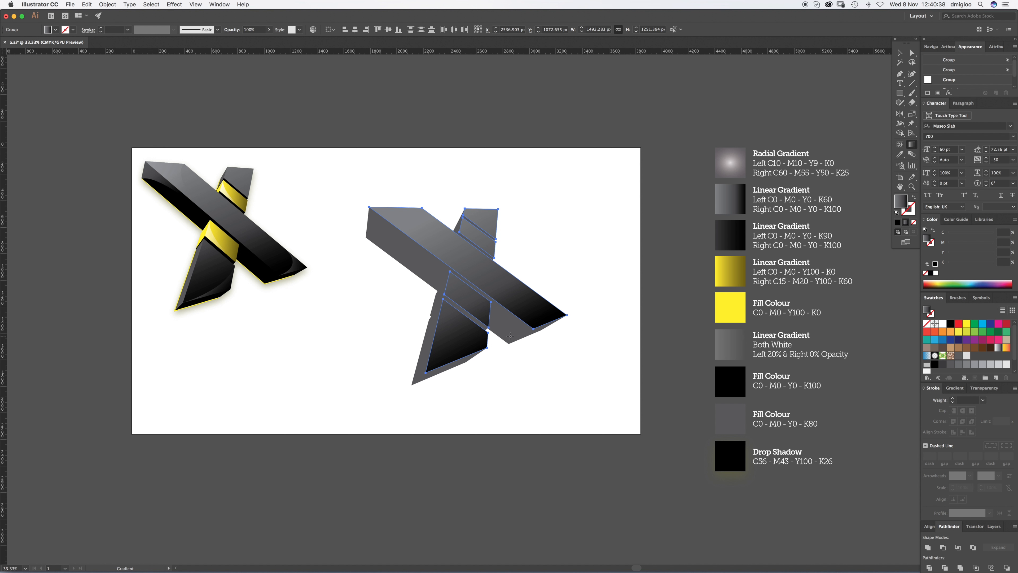
Shift the front-face gradient's midpoint to a location of about 30% and deselect the X.
left_click(955, 388)
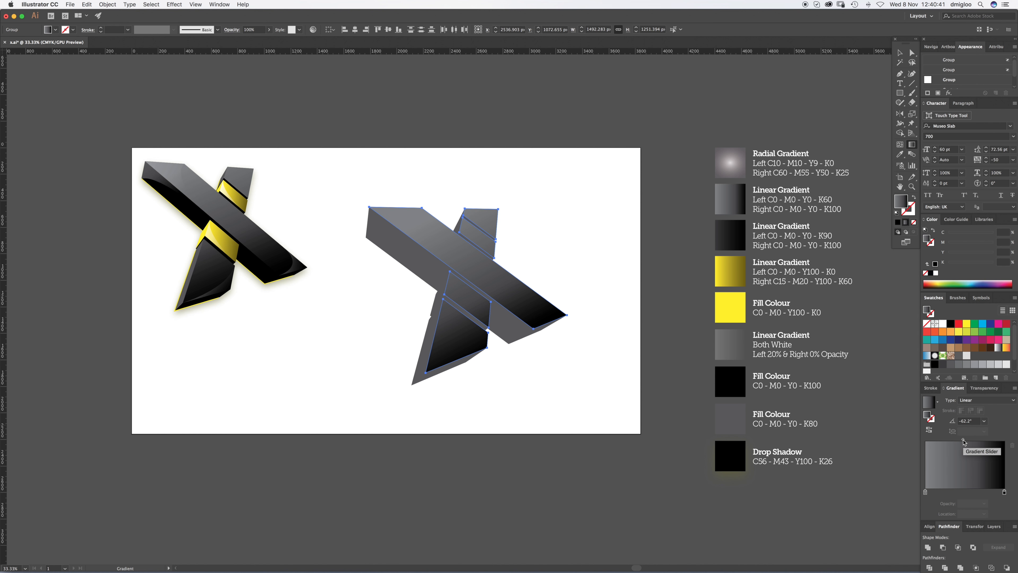
left_click_drag(963, 439, 946, 441)
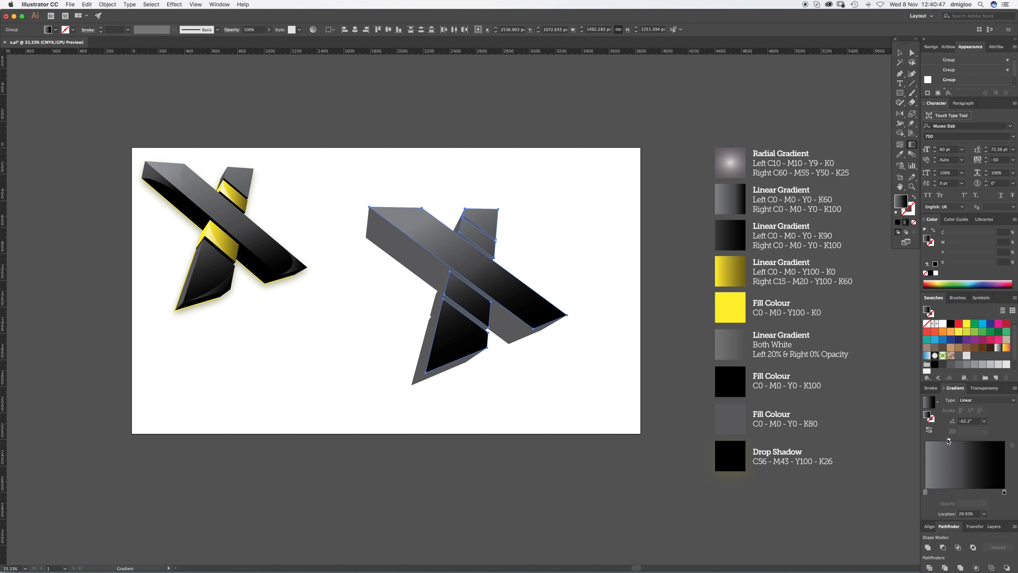
left_click(557, 248, "super")
key("z")
left_click(448, 301)
left_click_drag(472, 304, 449, 307)
key("a")
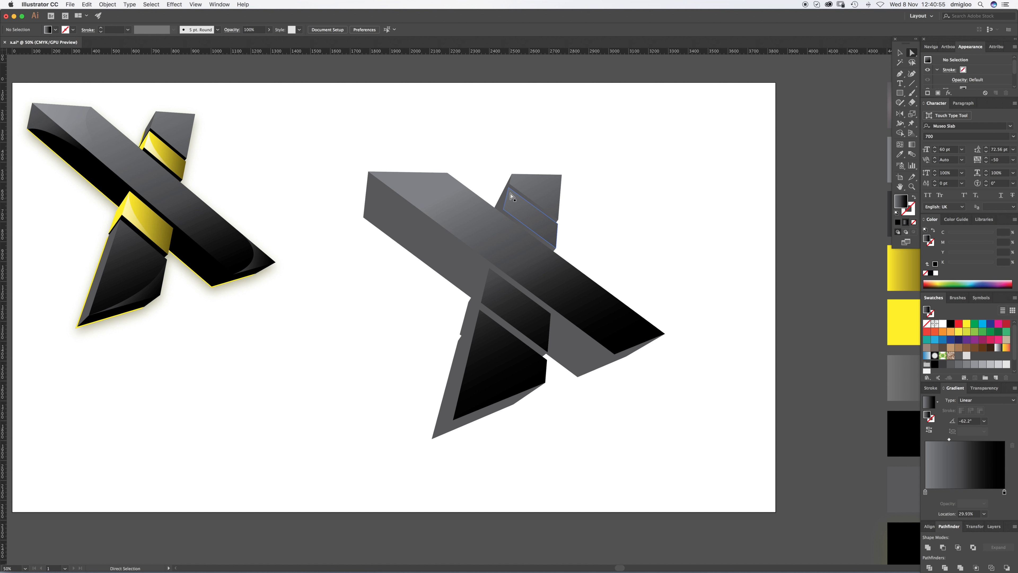
key("z")
left_click(531, 237)
left_click(489, 276)
left_click(509, 324)
key("a")
left_click(553, 259)
left_click(531, 333, "shift")
scroll(489, 441, "down", 5)
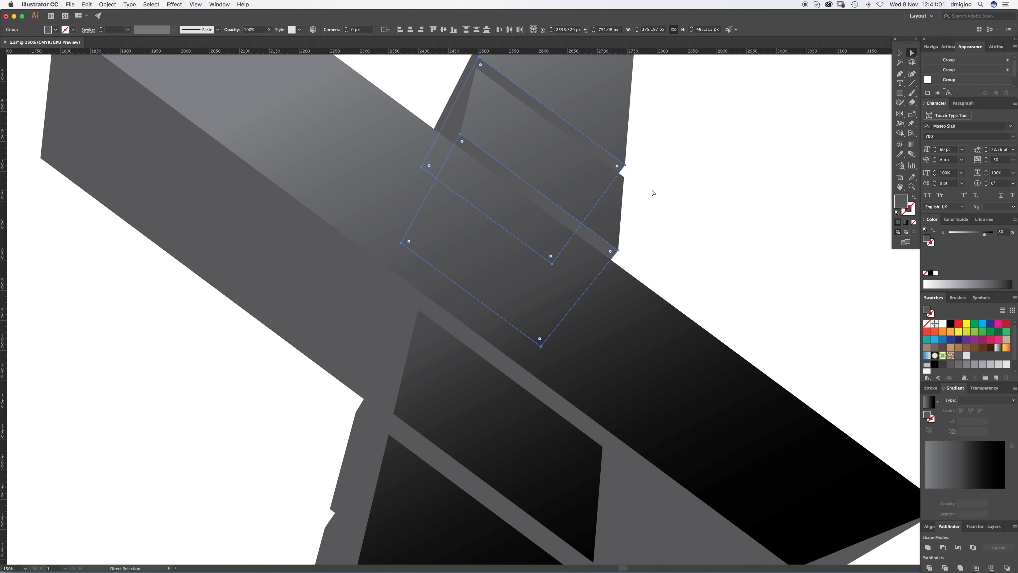
left_click(653, 190)
Fill the three narrow recessed faces bordering the bands on the X's short arm with black.
left_click(599, 151)
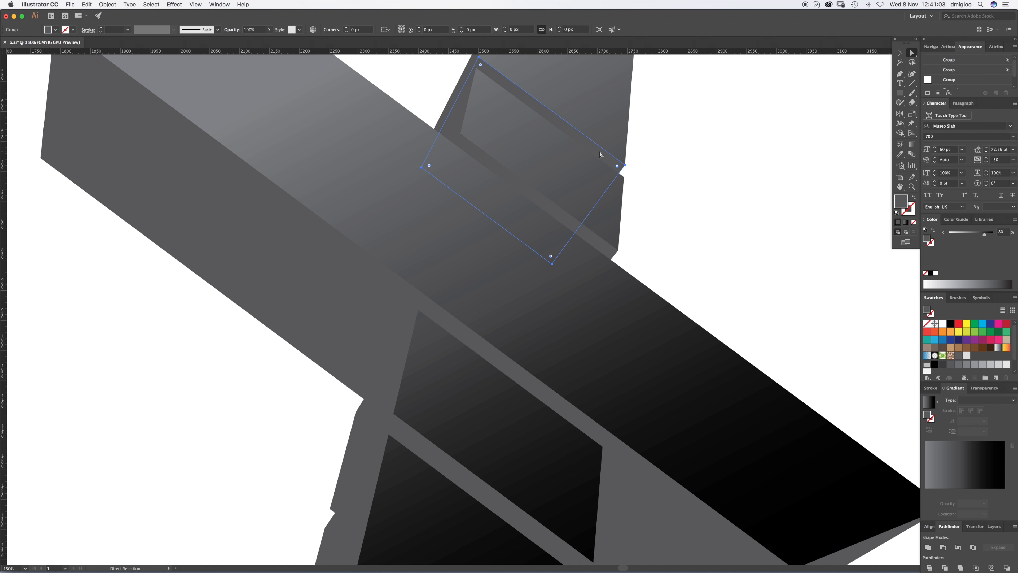
left_click(529, 198, "shift")
left_click(465, 441, "shift")
left_click_drag(464, 465, 481, 191)
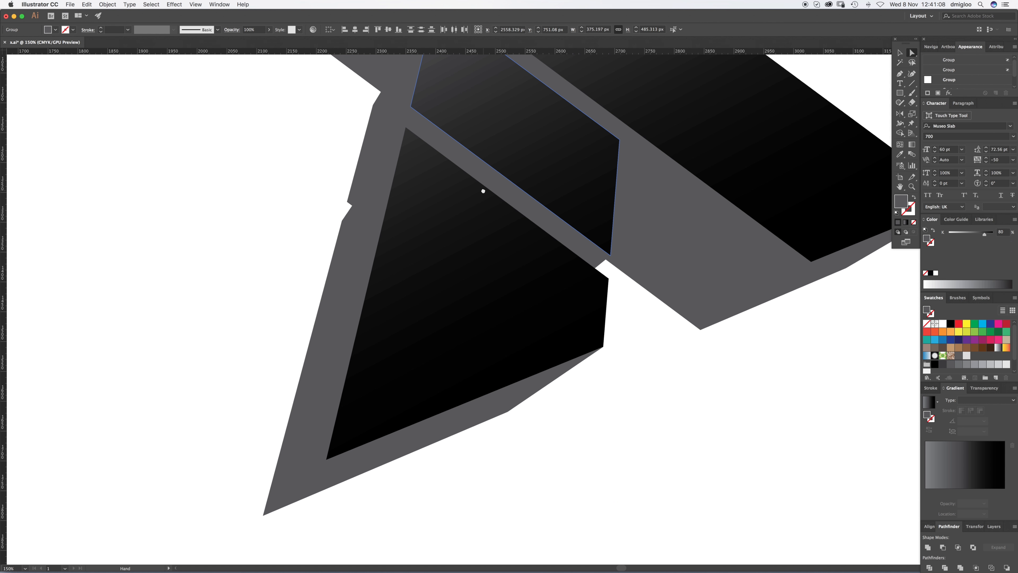
left_click(503, 186, "shift")
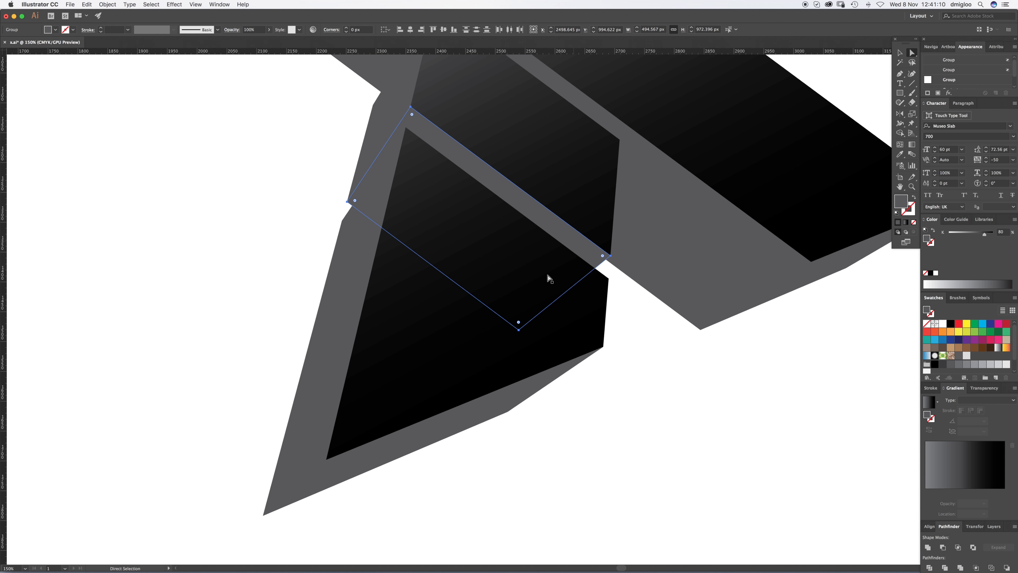
left_click(491, 259, "alt+super")
left_click(491, 259, "alt")
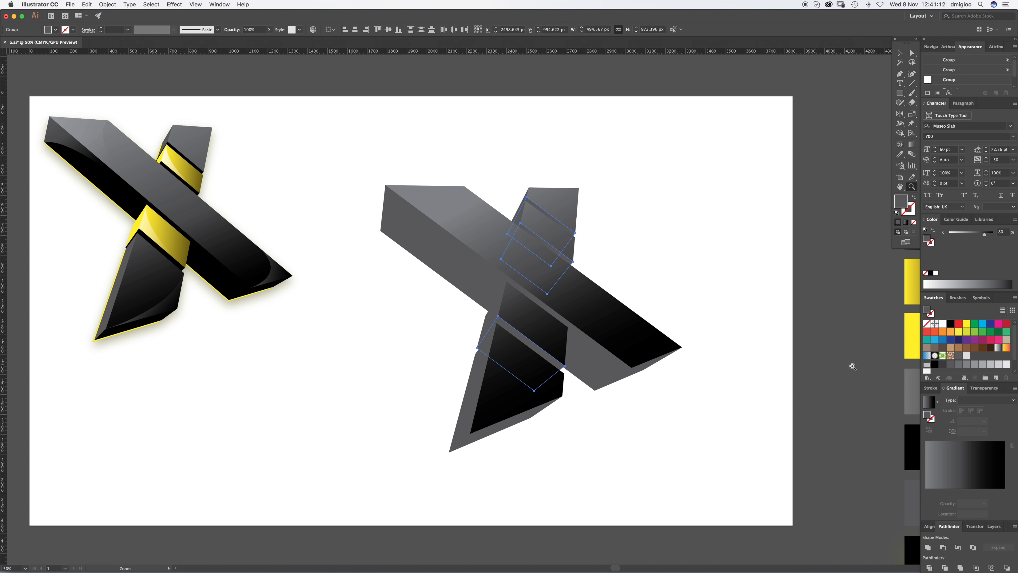
left_click(948, 325)
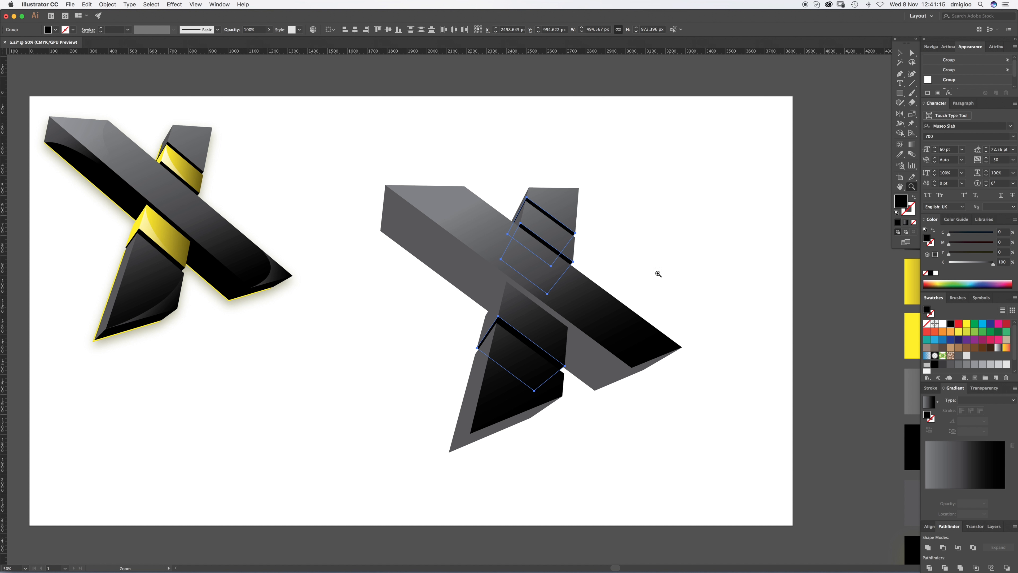
left_click(658, 251)
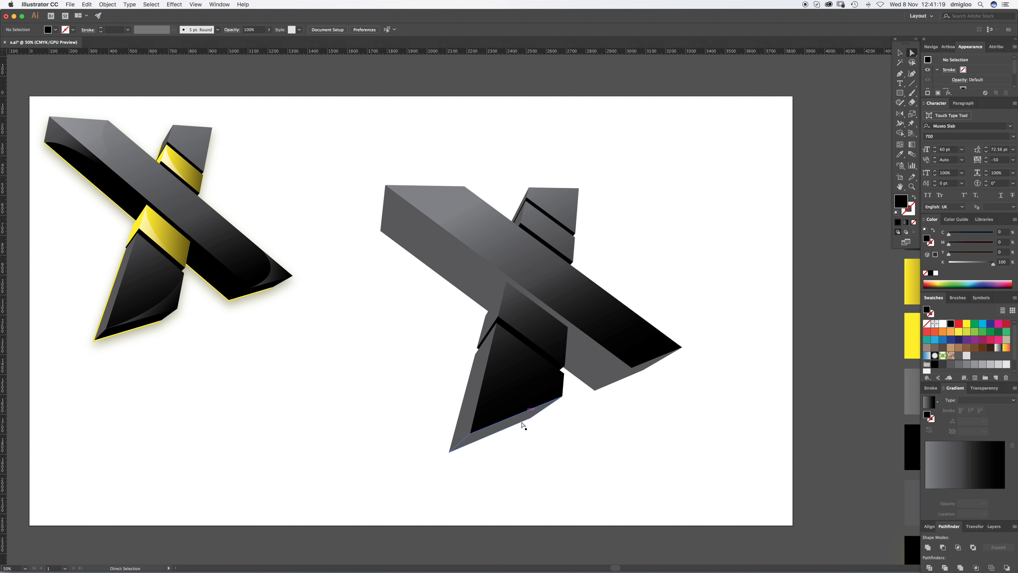
Fill the end faces at the lower tips of both arms with black and deselect them.
left_click(639, 372)
left_click(640, 372, "shift")
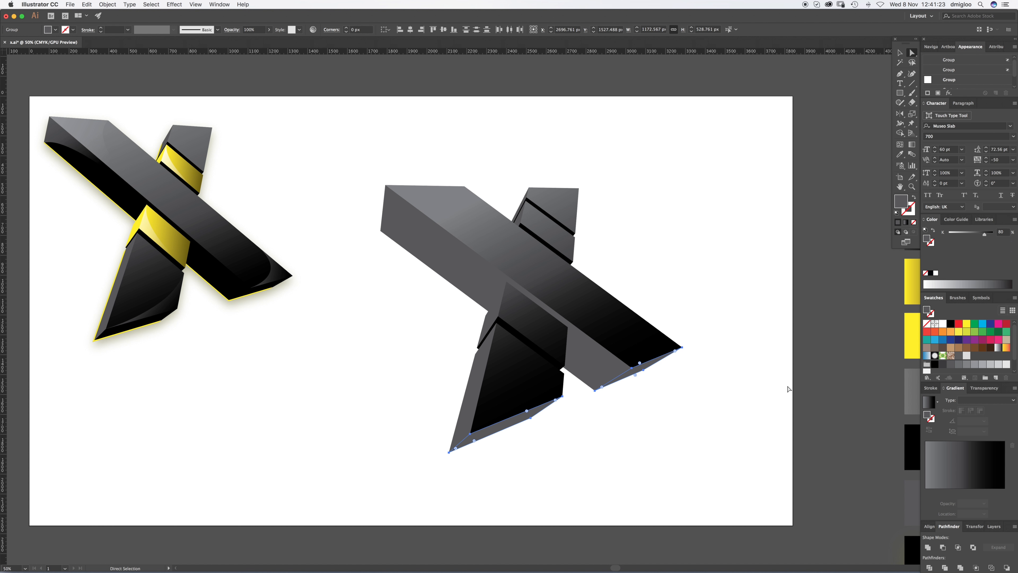
left_click(951, 324)
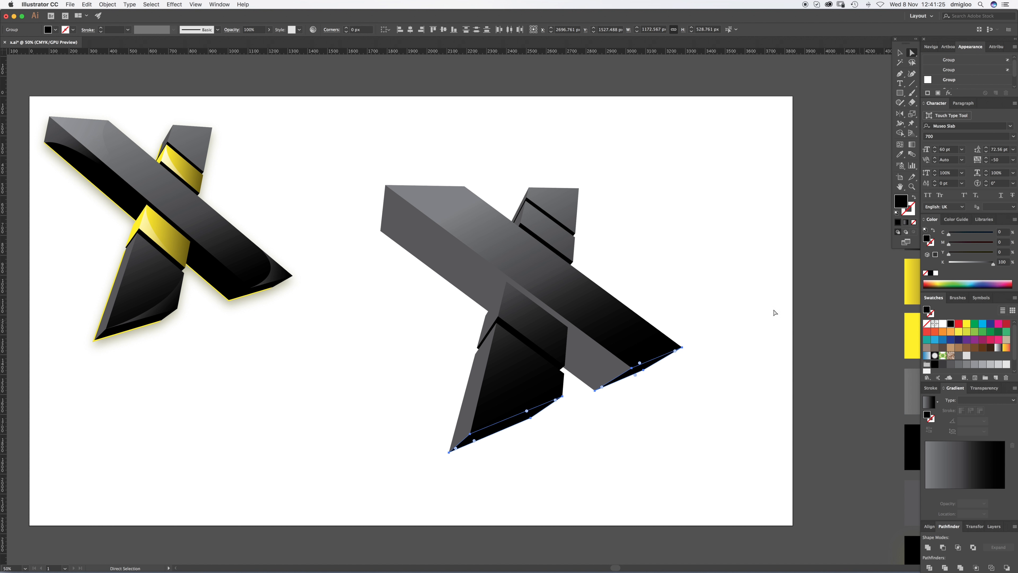
left_click(757, 303)
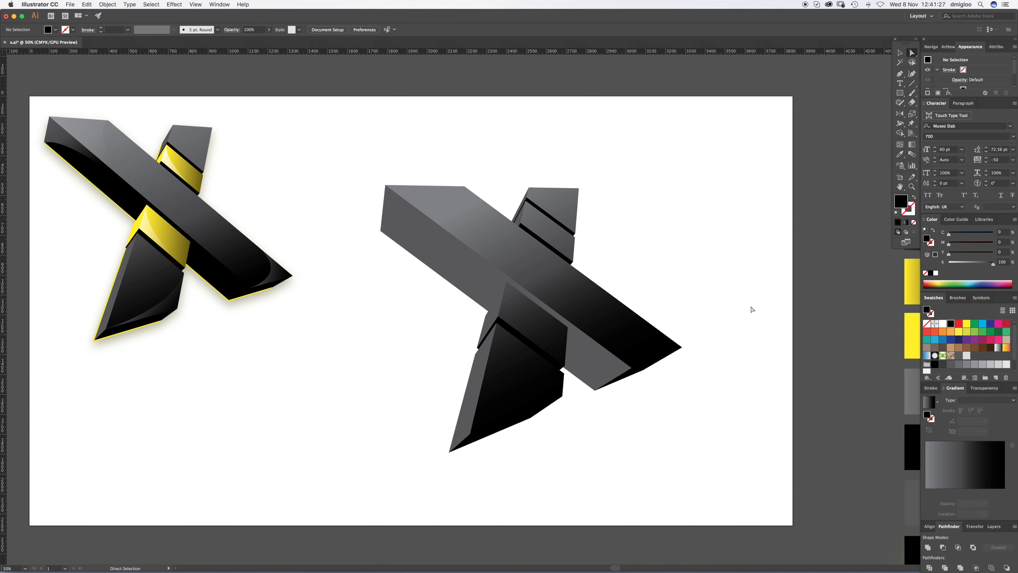
Check the fill of the lower arm's side face against the matching face on the reference logo.
left_click(477, 379)
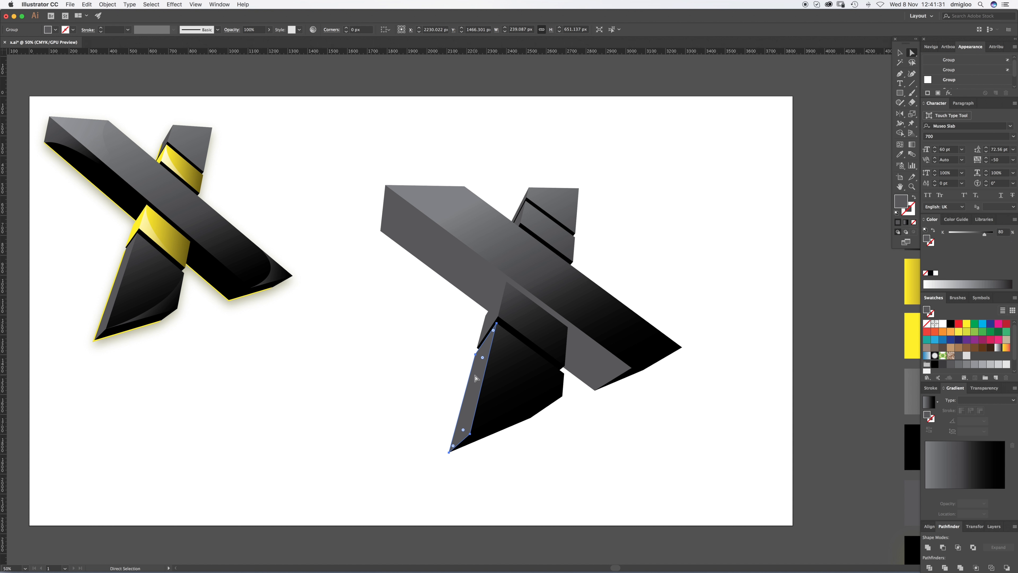
left_click(112, 306)
left_click(407, 380)
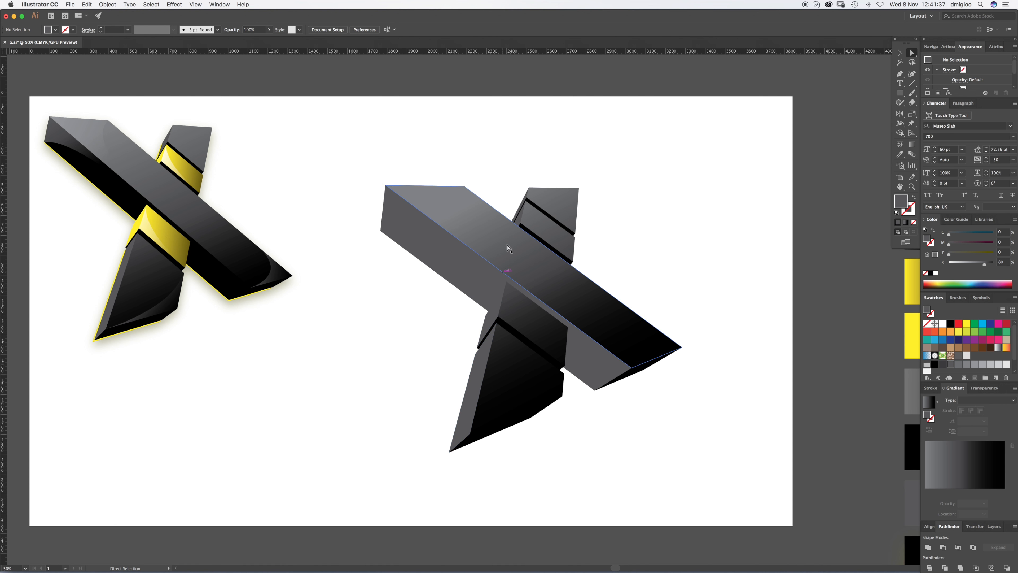
Fill the long diagonal bar's side face with the sampled C0 M0 Y0 K100 black.
left_click(440, 253)
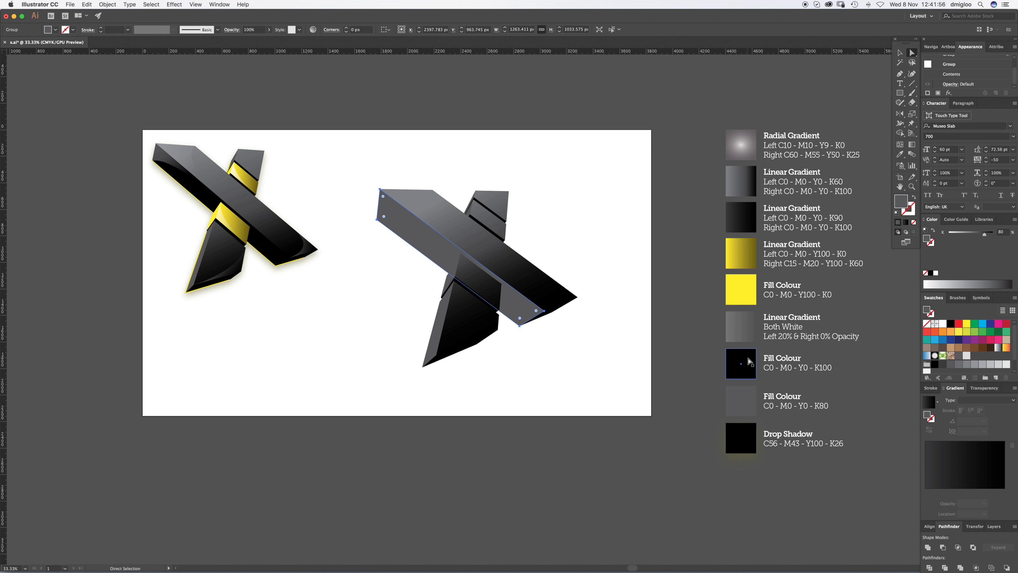
key("i")
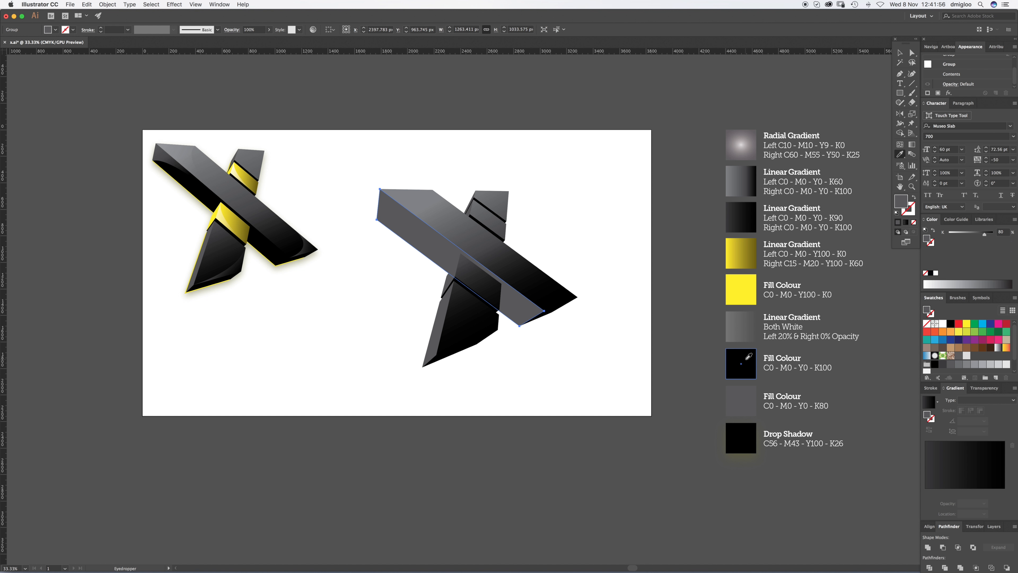
left_click(748, 359)
key("a")
left_click(577, 352)
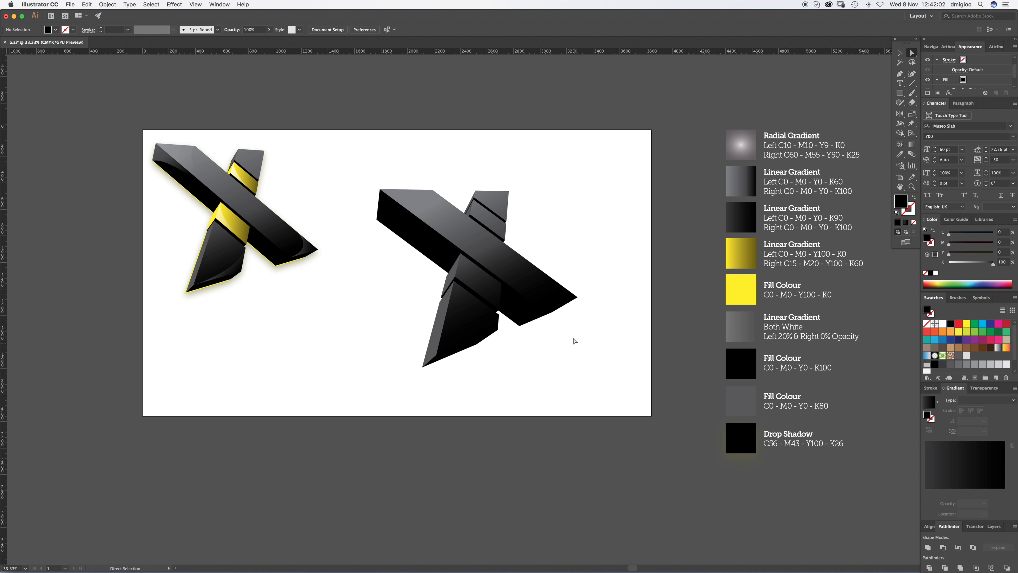
Fill the front faces of the two bands on the short arm with the sampled yellow linear gradient.
key("z")
left_click(454, 257)
left_click(524, 287)
key("a")
left_click(491, 397)
left_click_drag(491, 397, 596, 354)
key("z")
left_click(672, 356, "alt")
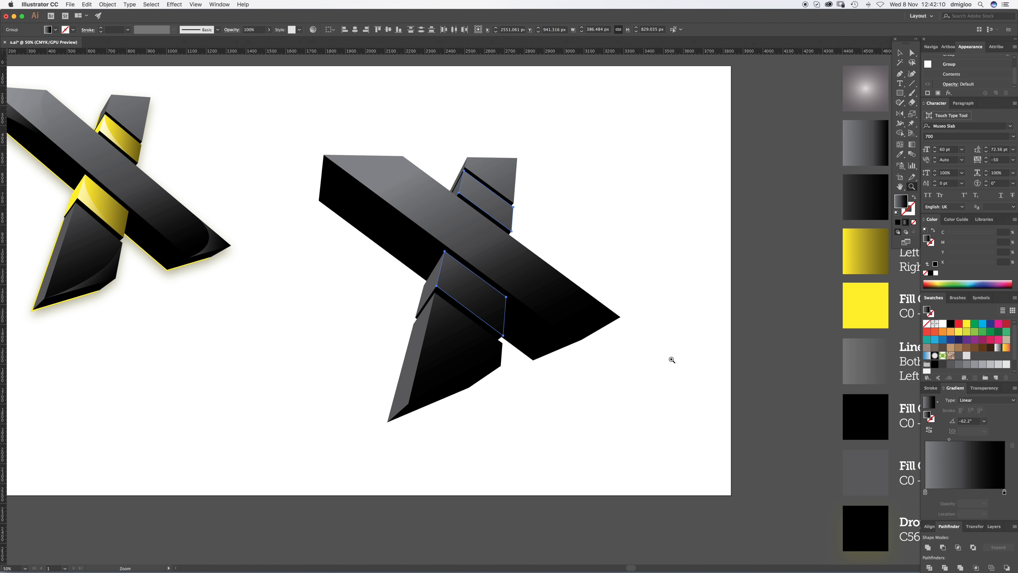
key("i")
left_click(866, 258)
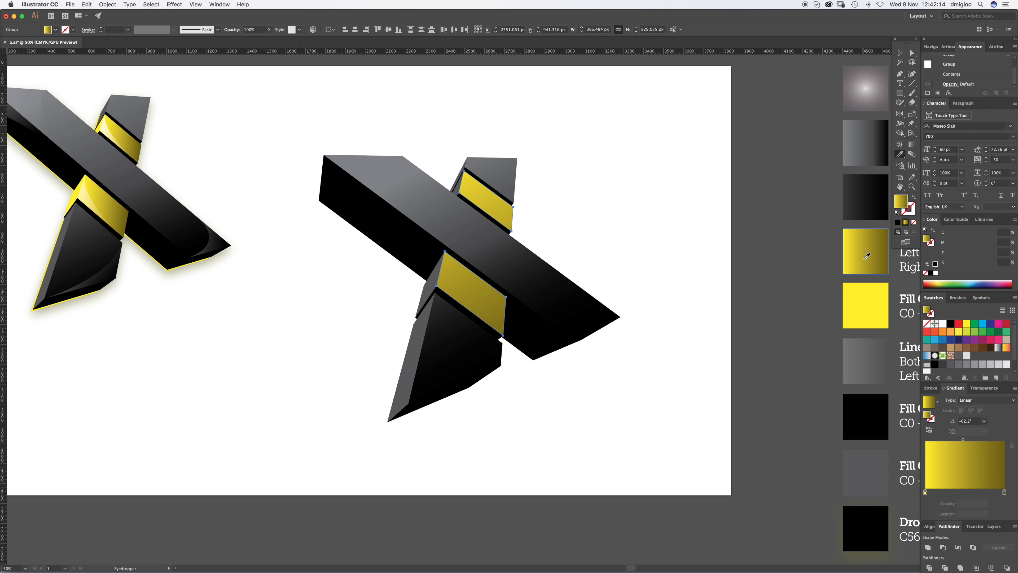
Redirect the yellow gradient diagonally, at about -32° on the upper band and about -36° on the lower band.
left_click(912, 145)
left_click_drag(449, 228, 510, 266)
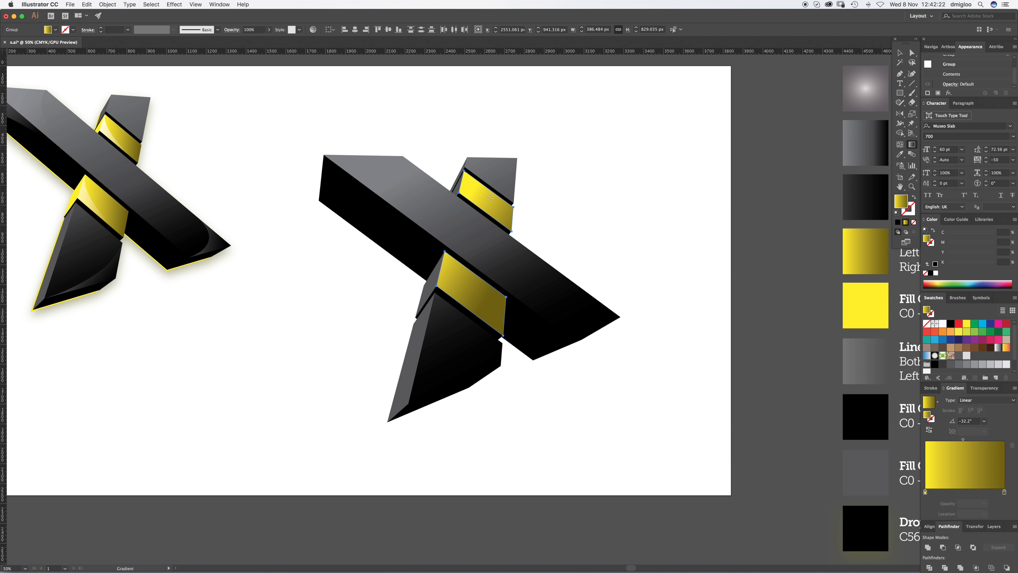
left_click(467, 291, "super")
left_click_drag(441, 269, 507, 317)
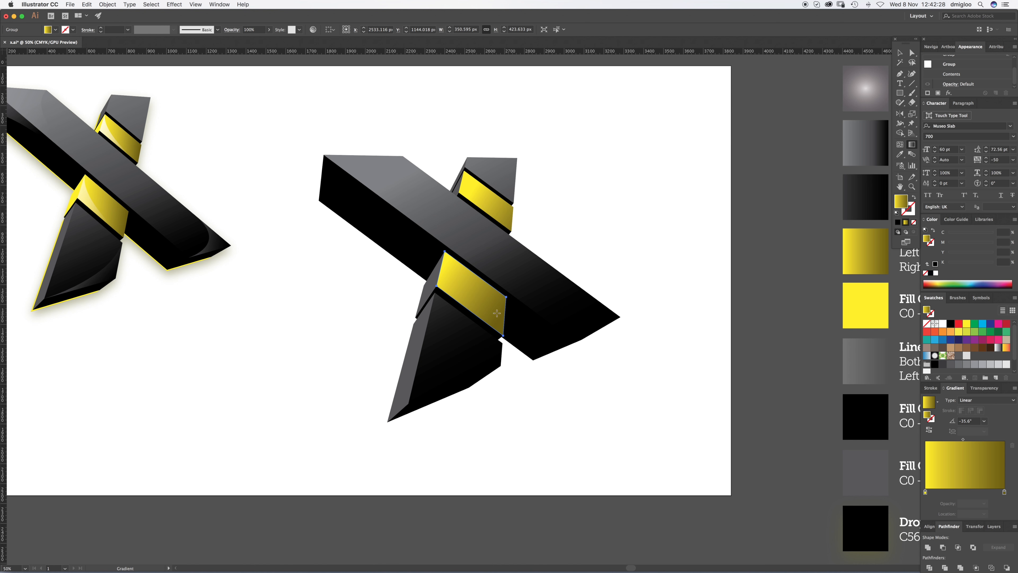
key("super+shift+a")
Fill the narrow side faces of both bands on the short arm with the sampled solid yellow, C0 M0 Y100 K0.
key("a")
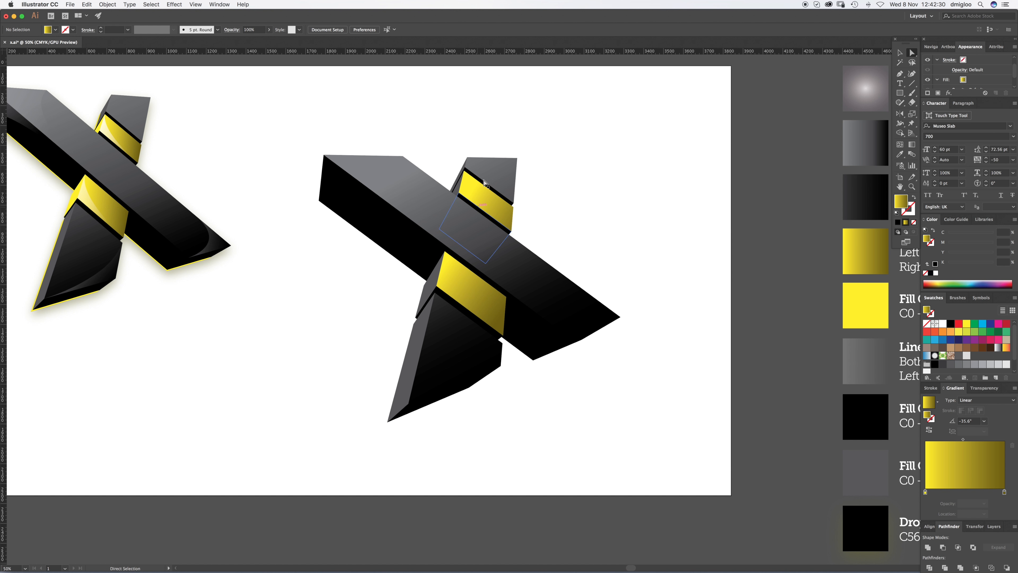
left_click(460, 195)
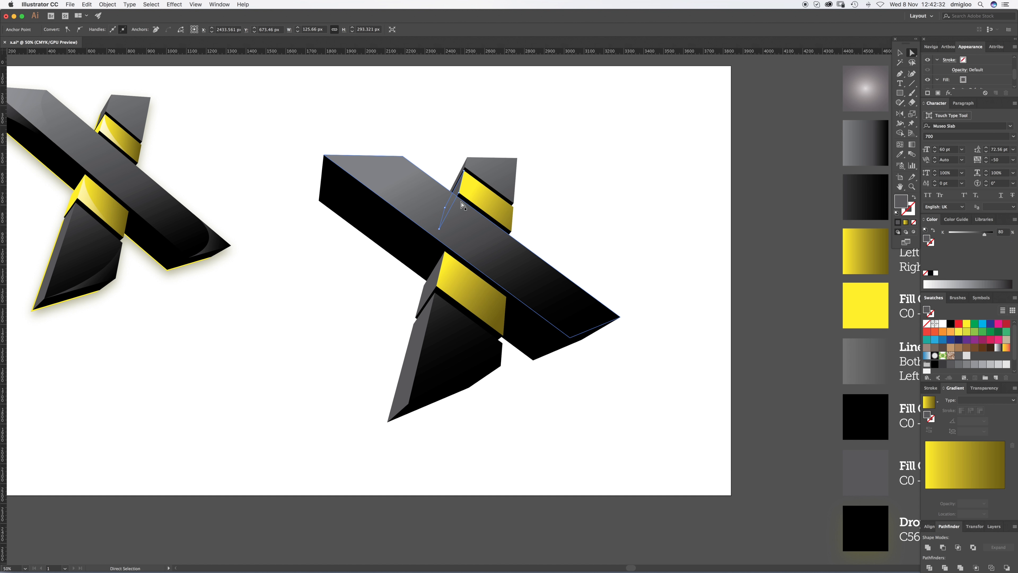
left_click(431, 290, "shift")
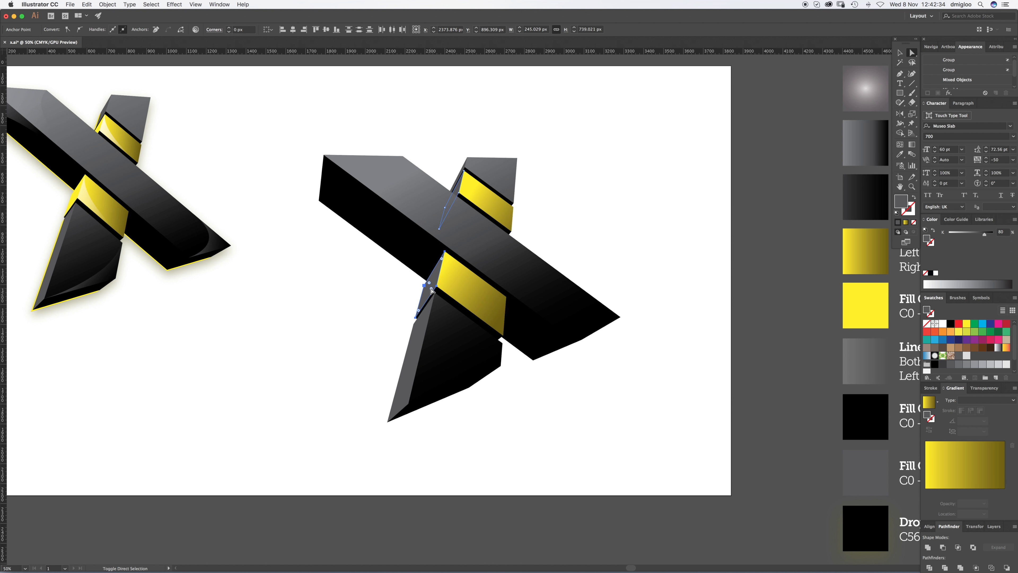
key("i")
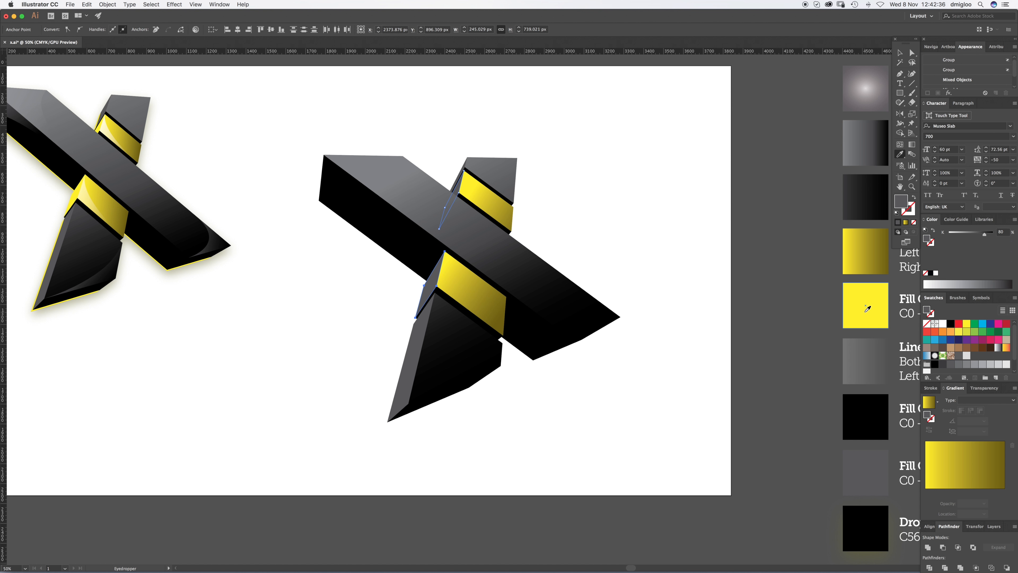
left_click(864, 313)
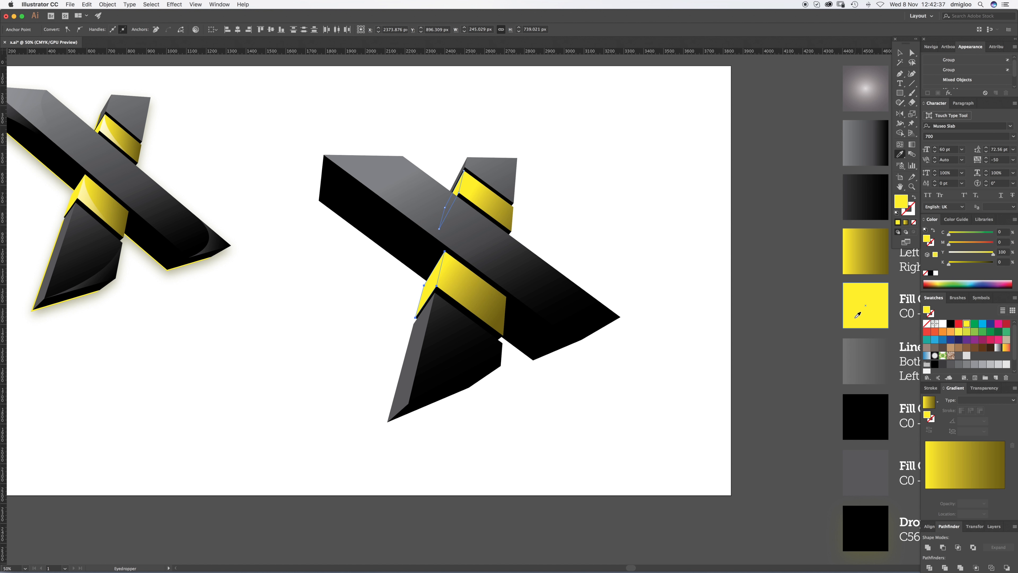
left_click(699, 266, "super")
key("a")
scroll(673, 268, "left", 3)
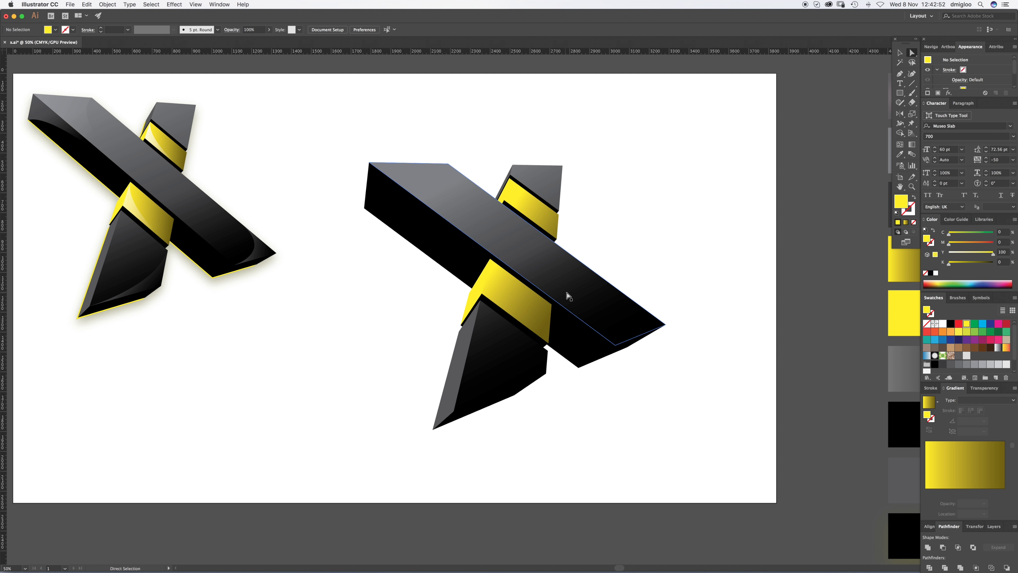
Start a Pen path on the long bar's front face, from its upper edge to the pointed tip, with the artwork in outline view.
key("z")
left_click(609, 324)
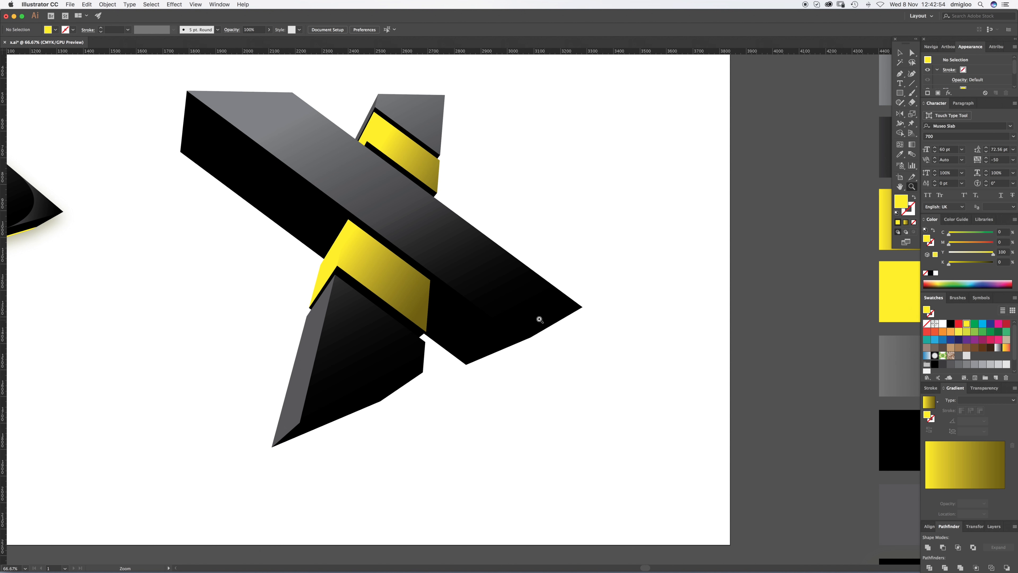
left_click(537, 317)
left_click(519, 297)
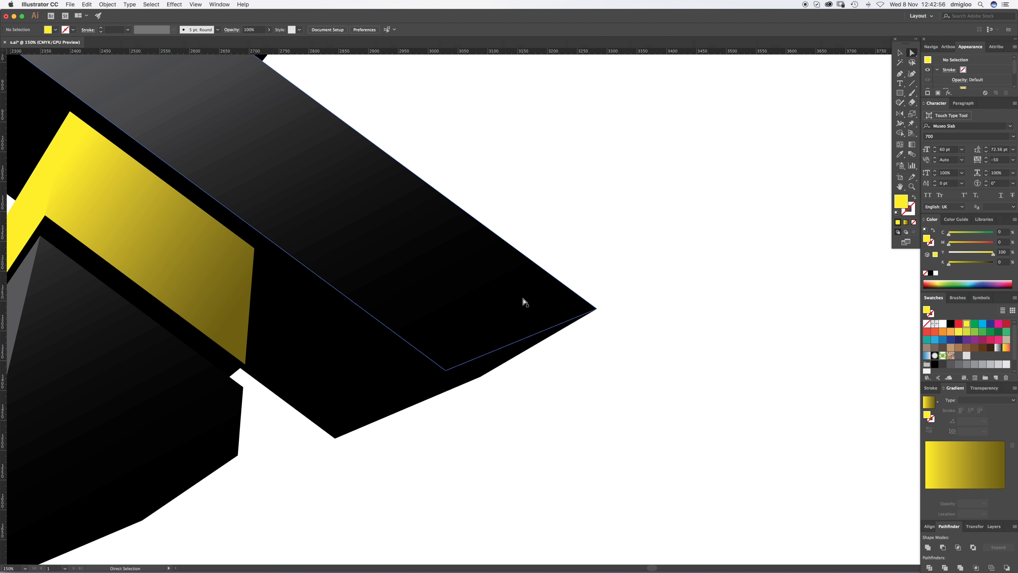
key("p")
left_click(448, 198)
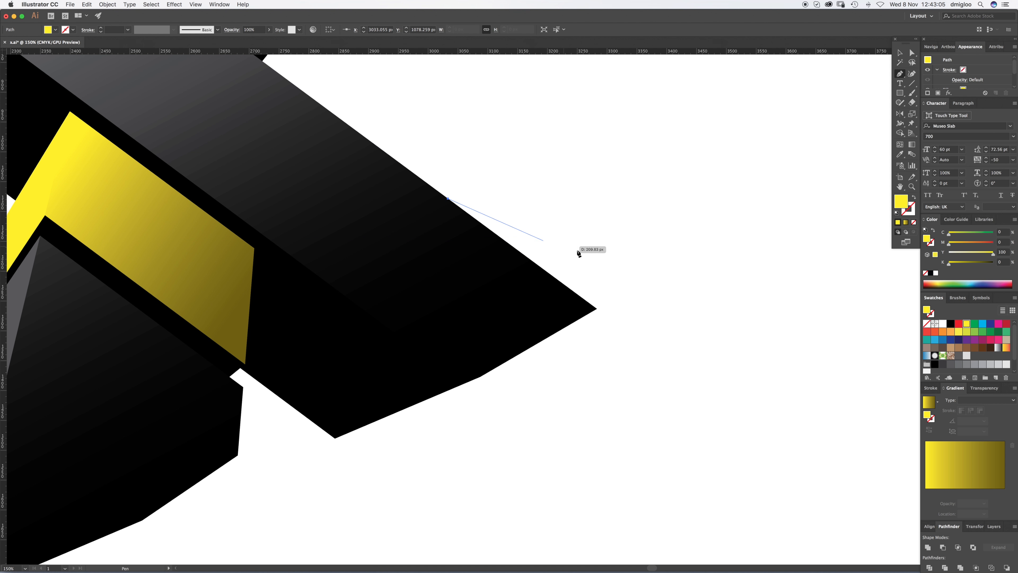
left_click(597, 309)
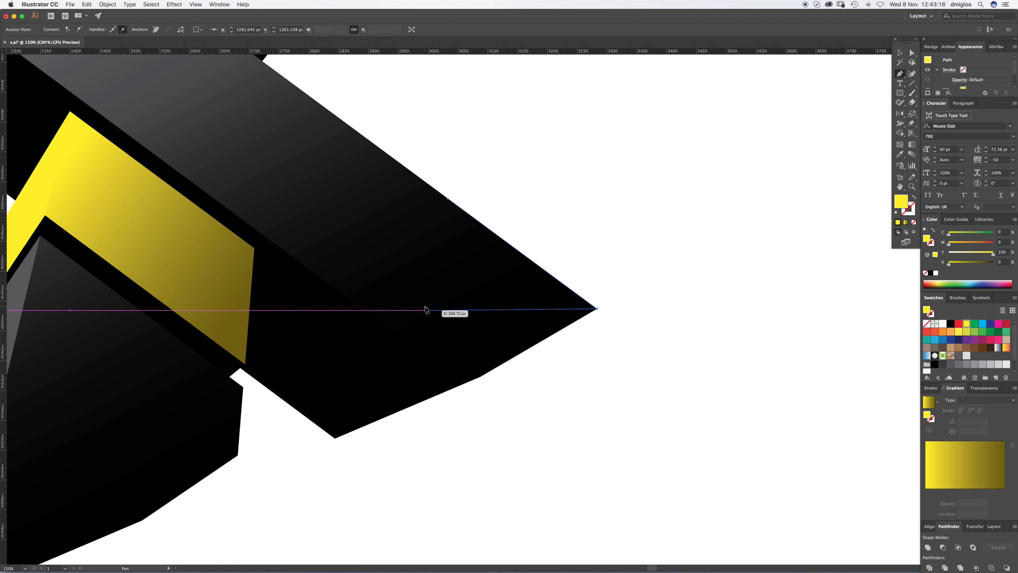
key("super+y")
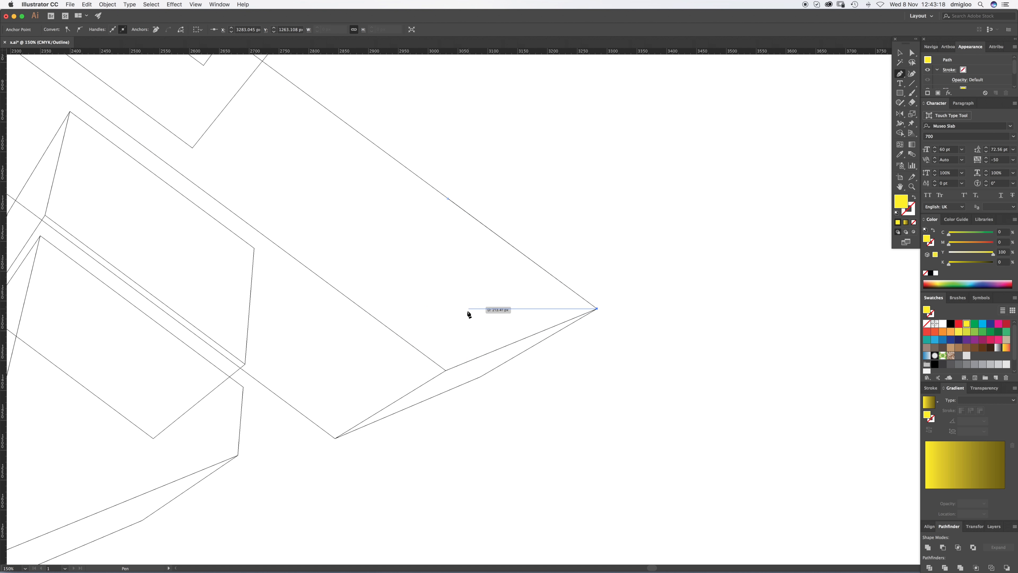
left_click(446, 371)
left_click(448, 199)
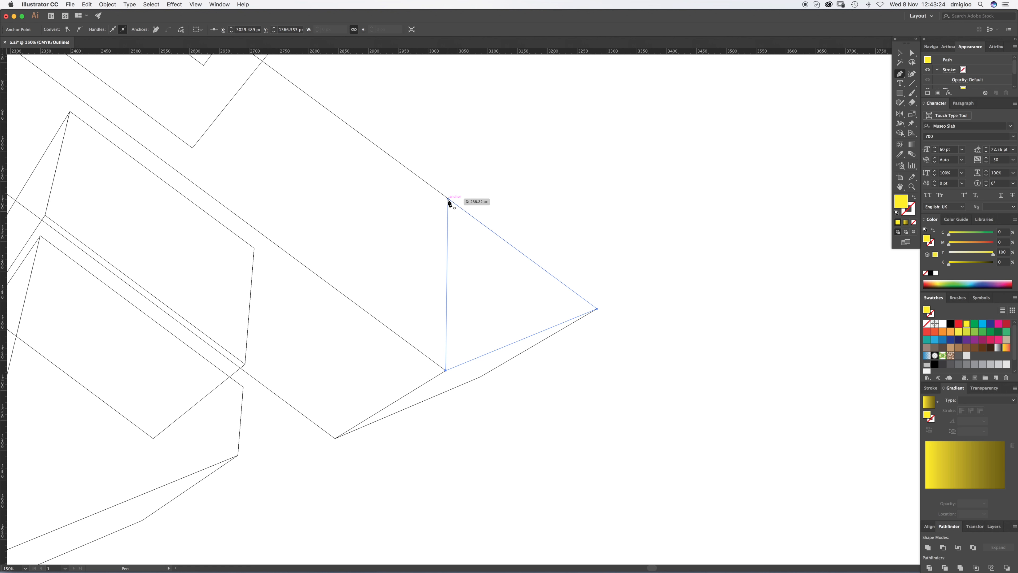
left_click_drag(449, 200, 441, 109)
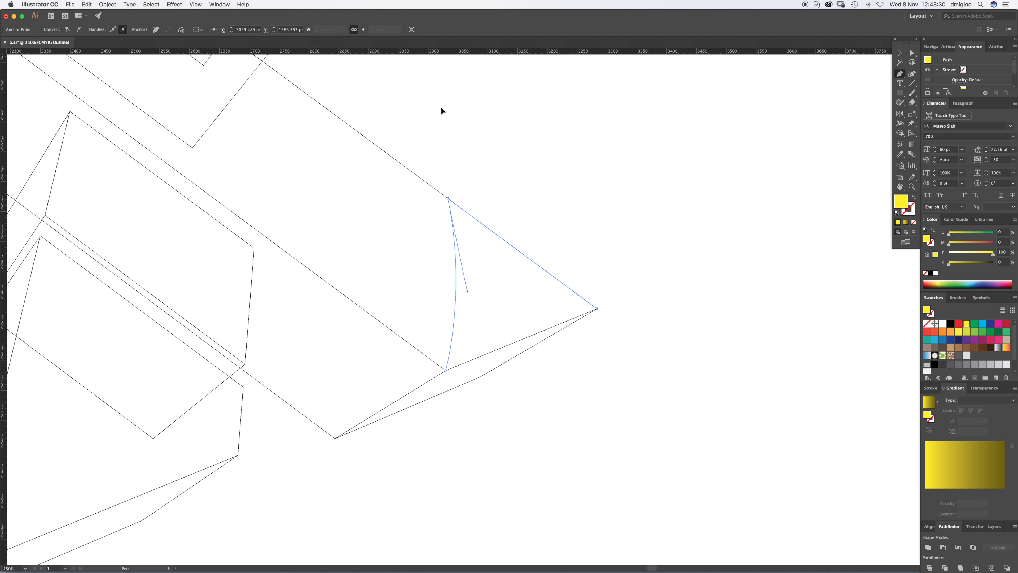
key("super+z")
key("super+z")
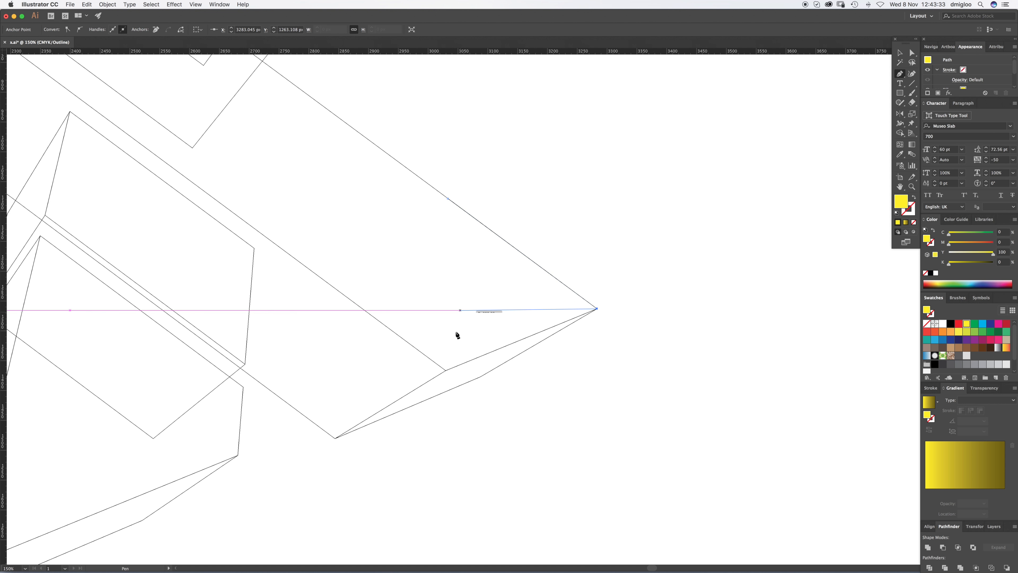
Extend the path to the front face's lower corner and close it with a deep curve bulging towards the tip.
left_click(446, 370)
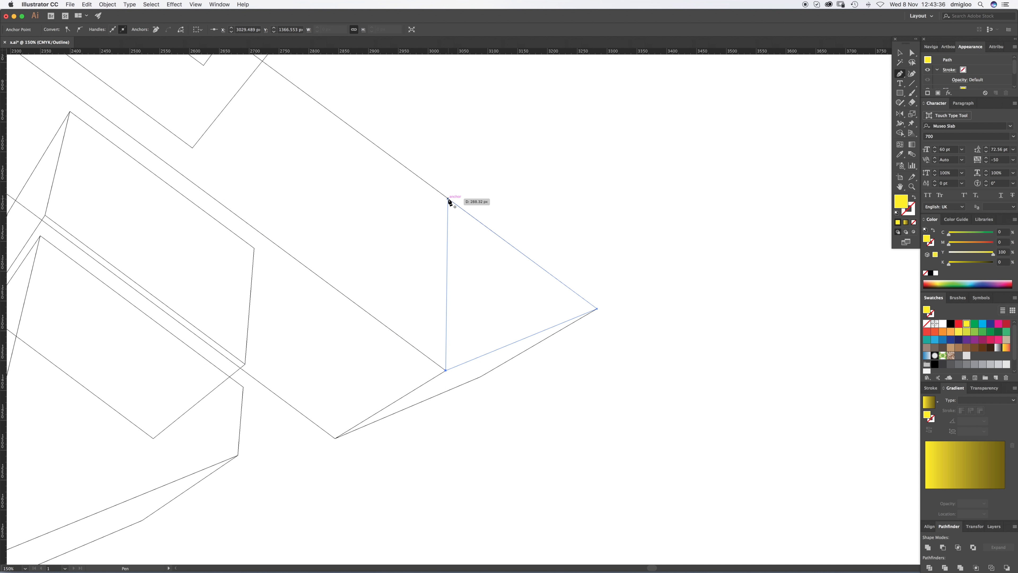
left_click_drag(448, 199, 313, 89)
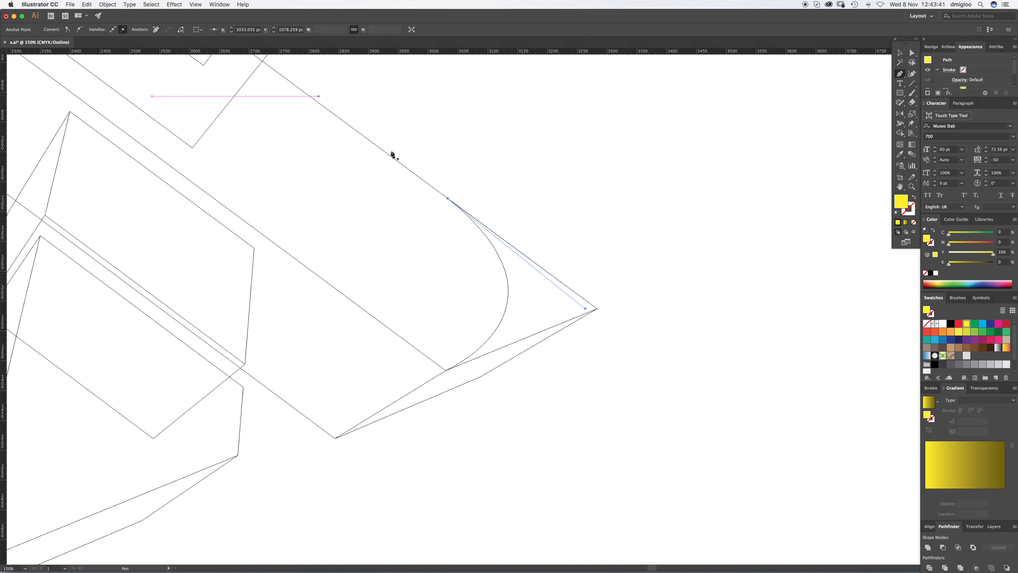
left_click(555, 204, "super")
key("v")
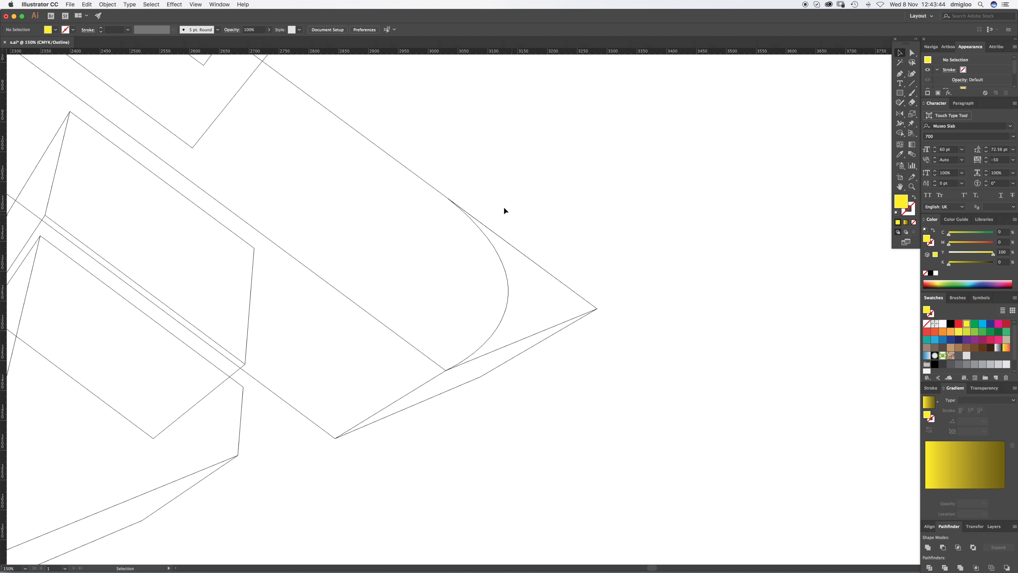
Return to the coloured preview and fill the curved tip shape with the reference's dark grey-to-black linear gradient.
key("super+y")
key("z")
left_click(409, 266, "alt")
left_click(417, 260, "alt")
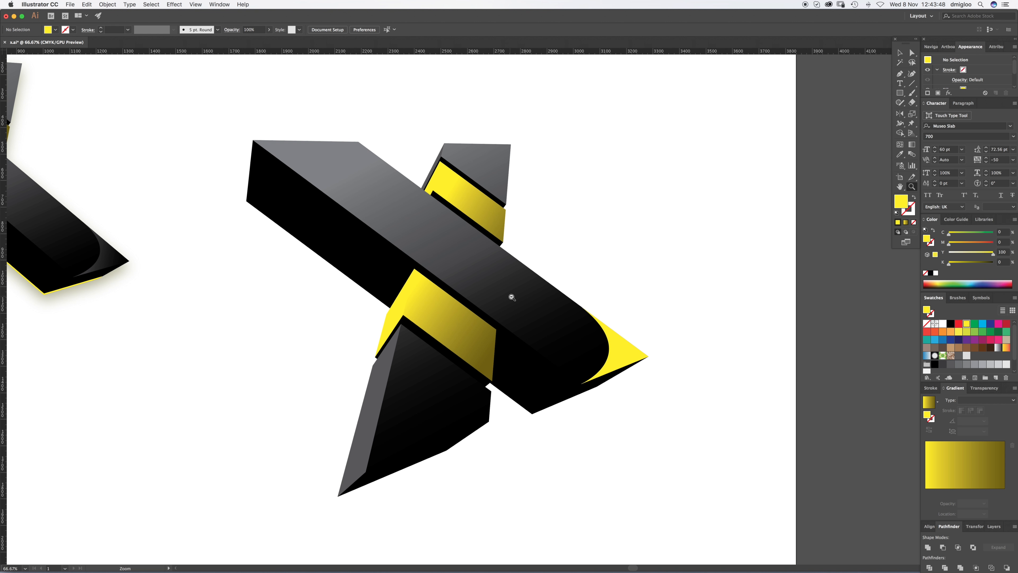
left_click(469, 349, "alt")
key("a")
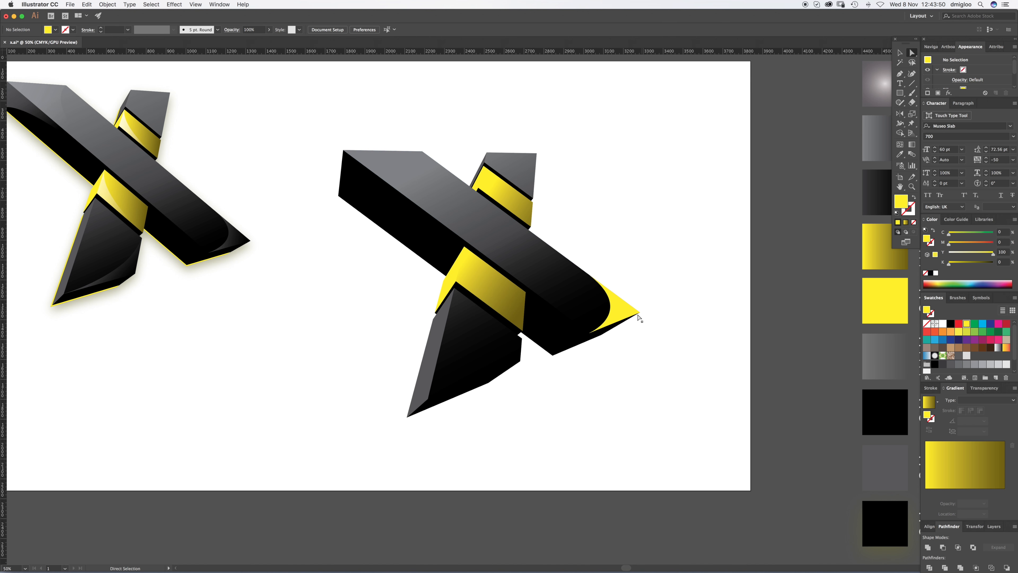
left_click(627, 315)
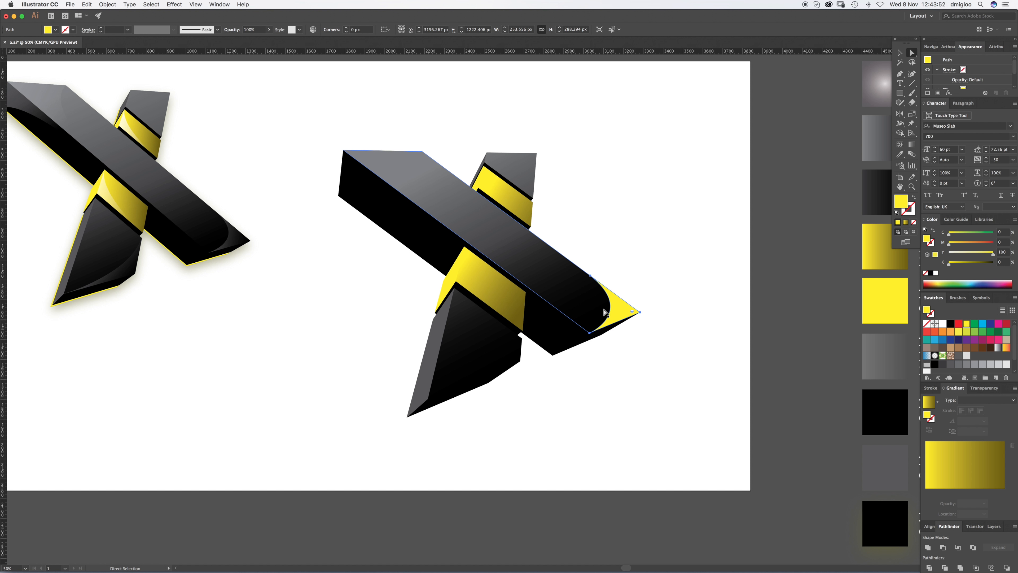
left_click_drag(743, 401, 669, 419)
key("i")
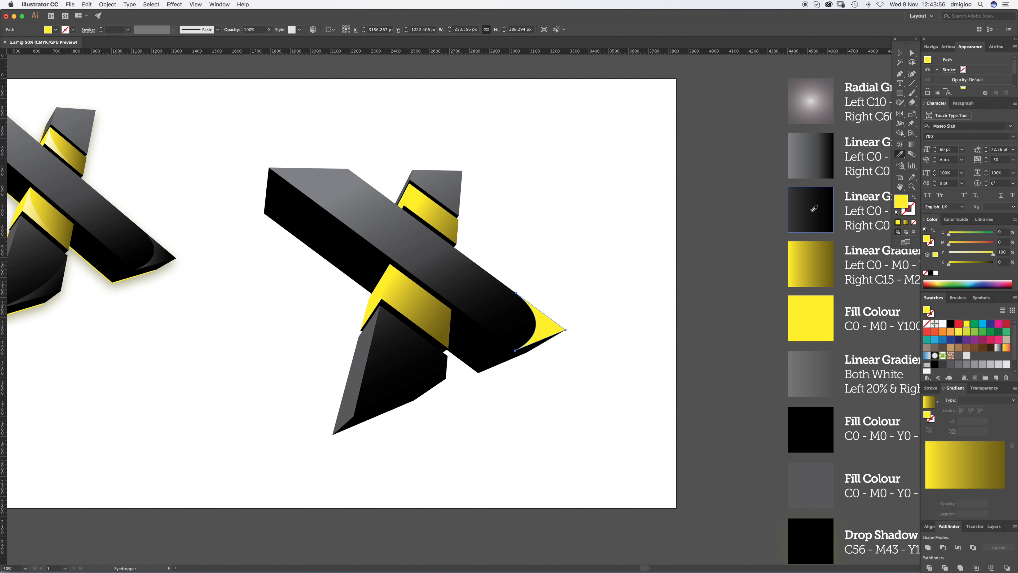
left_click(821, 208)
Redirect the tip shape's gradient towards the bar's point, at about -7°.
left_click_drag(561, 384, 796, 266)
left_click(911, 147)
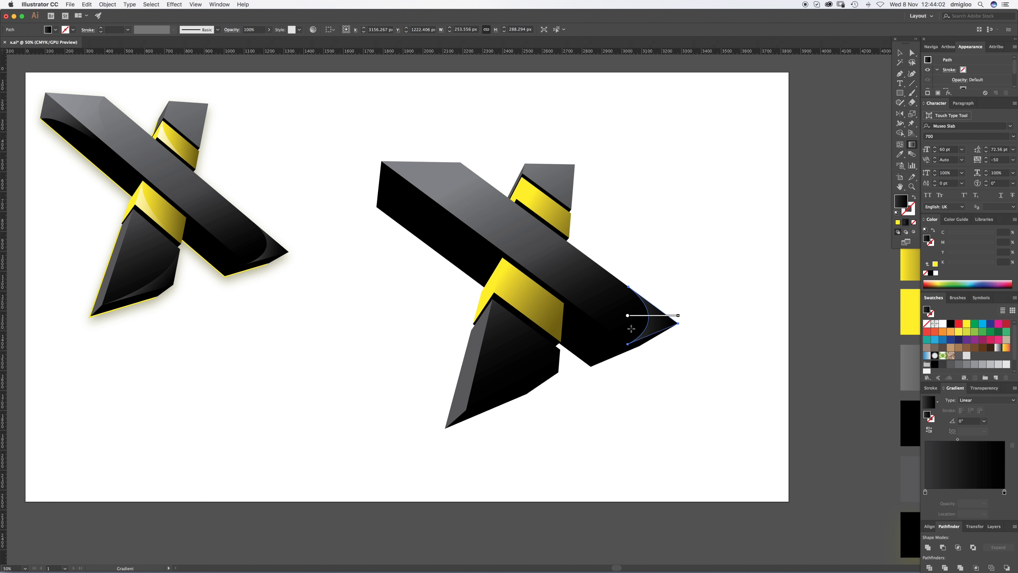
mouse_move(632, 325)
mouse_move(642, 316)
left_mouse_down()
mouse_move(666, 281)
mouse_move(675, 285)
left_mouse_up()
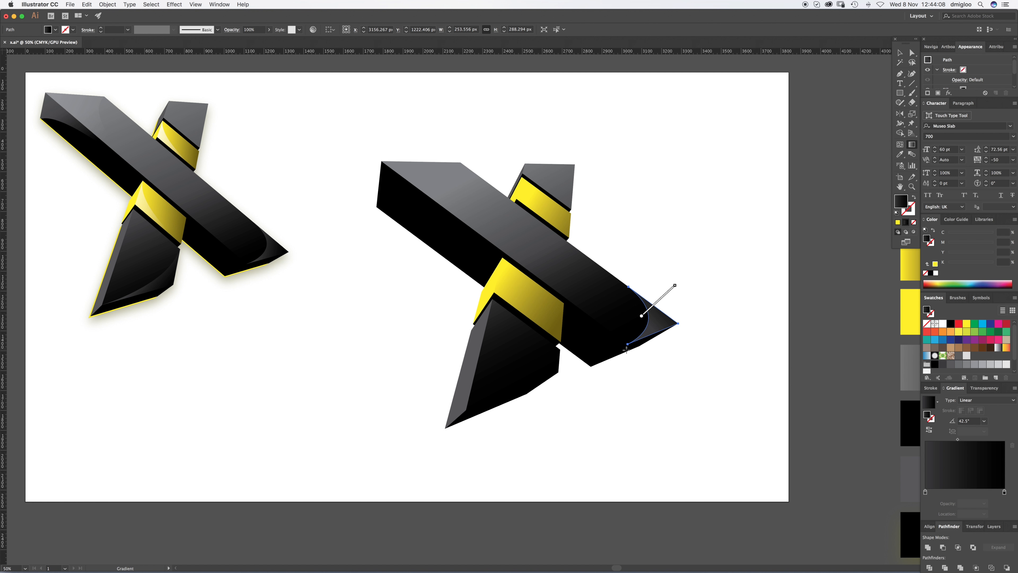
left_click_drag(629, 316, 679, 322)
left_click(708, 321, "super")
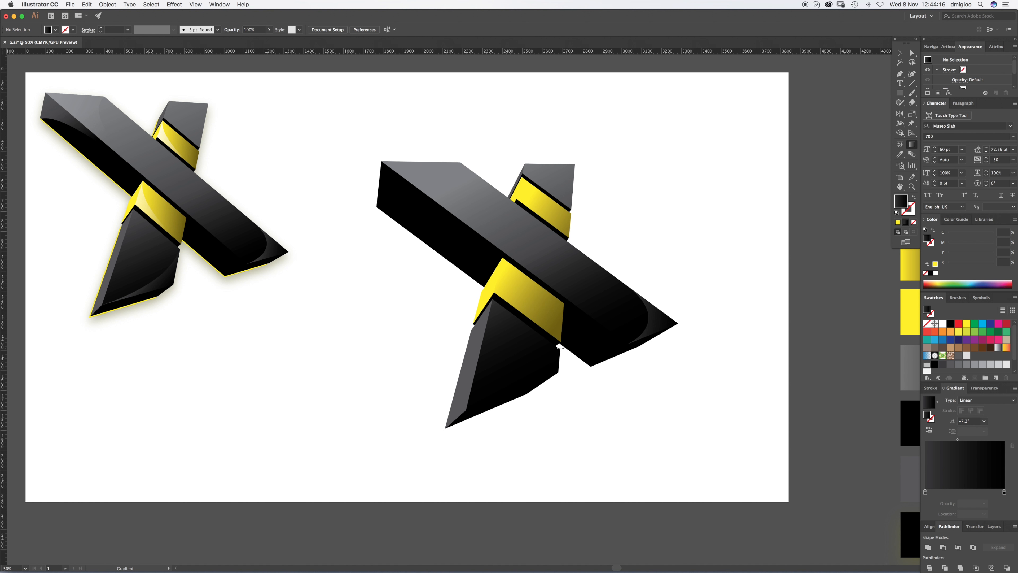
Draw a closed highlight shape along the lower edge of the lower arm's front face, with a curved upper side, working in outline view.
key("z")
left_click(536, 355)
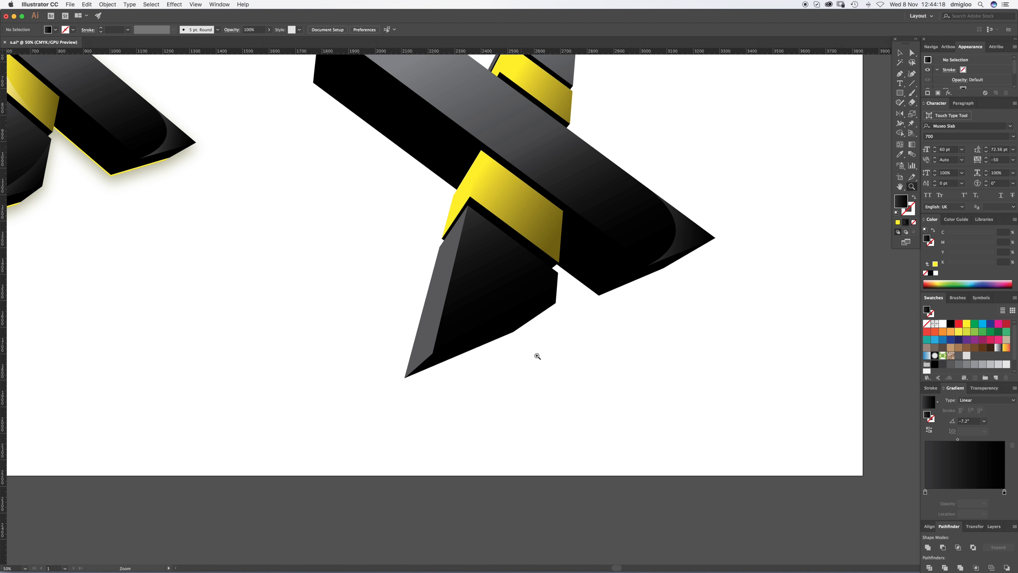
left_click(500, 290)
left_click(512, 297)
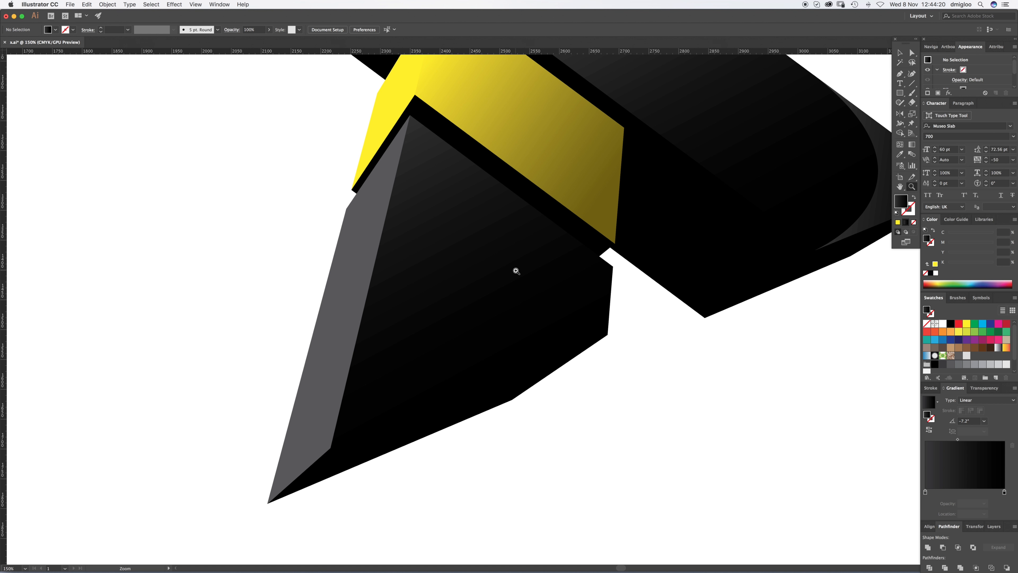
key("super+y")
key("p")
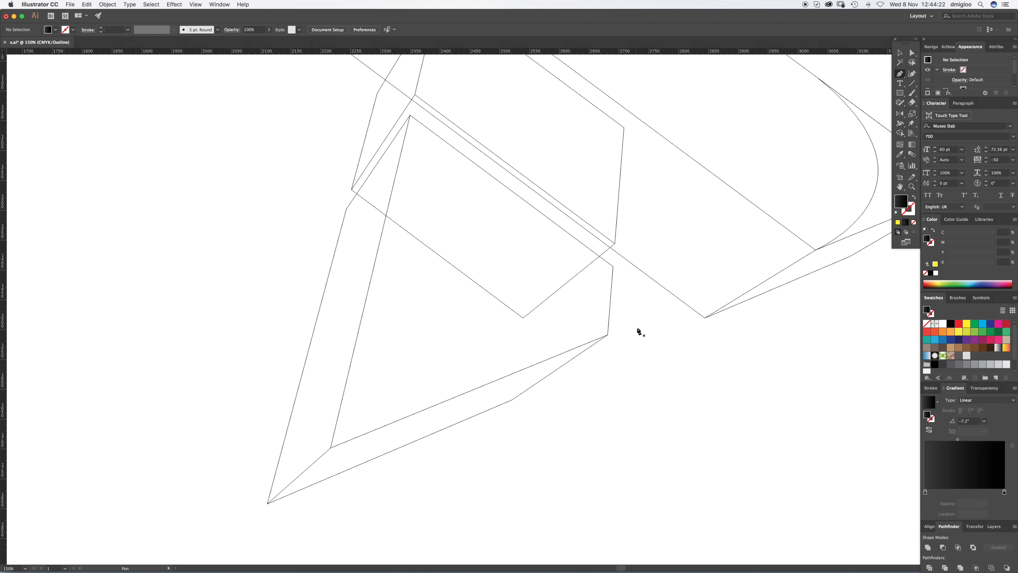
left_click(614, 267)
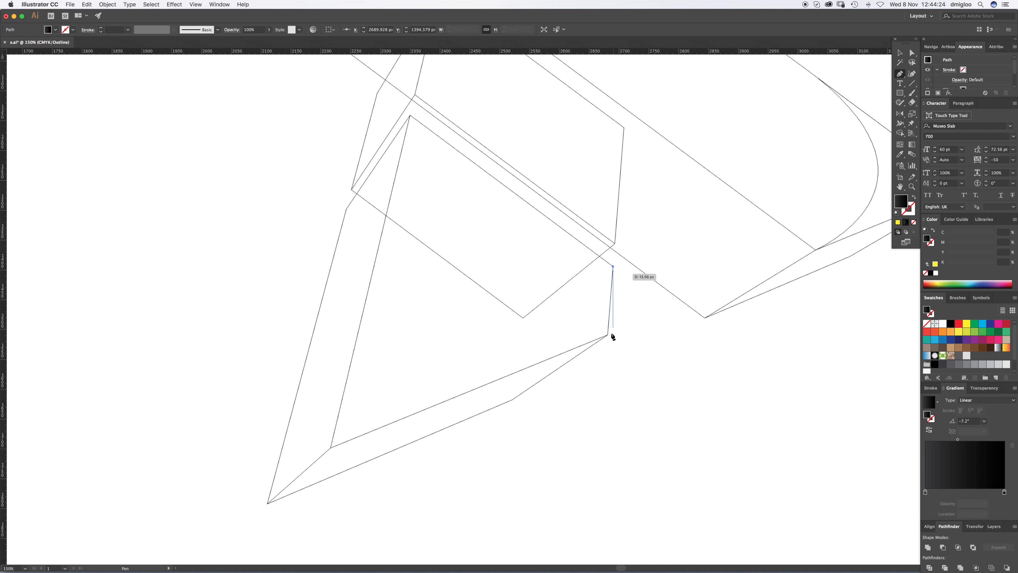
left_click(608, 335)
left_click(330, 447)
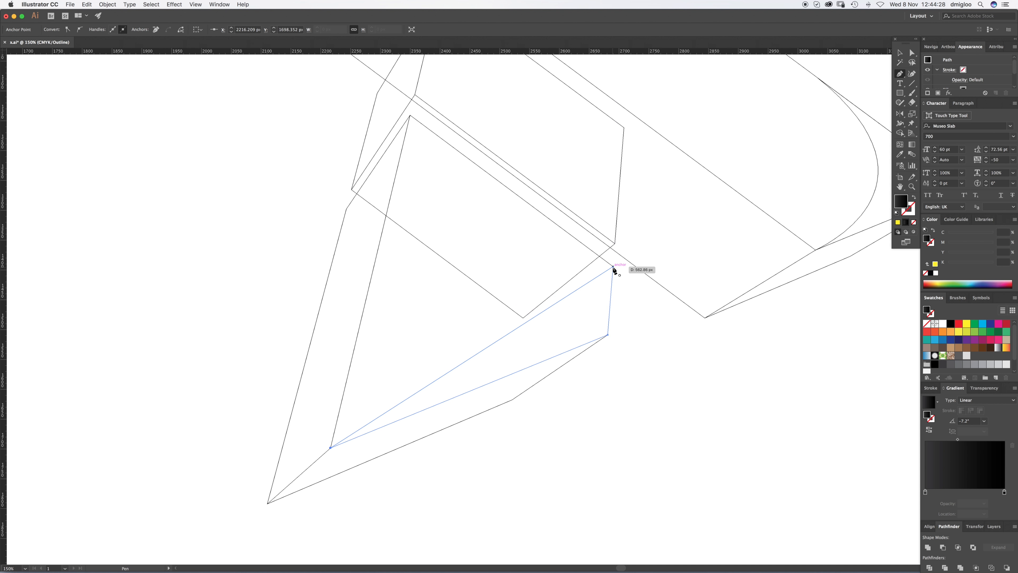
left_click_drag(613, 266, 682, 184)
left_click(641, 337, "super")
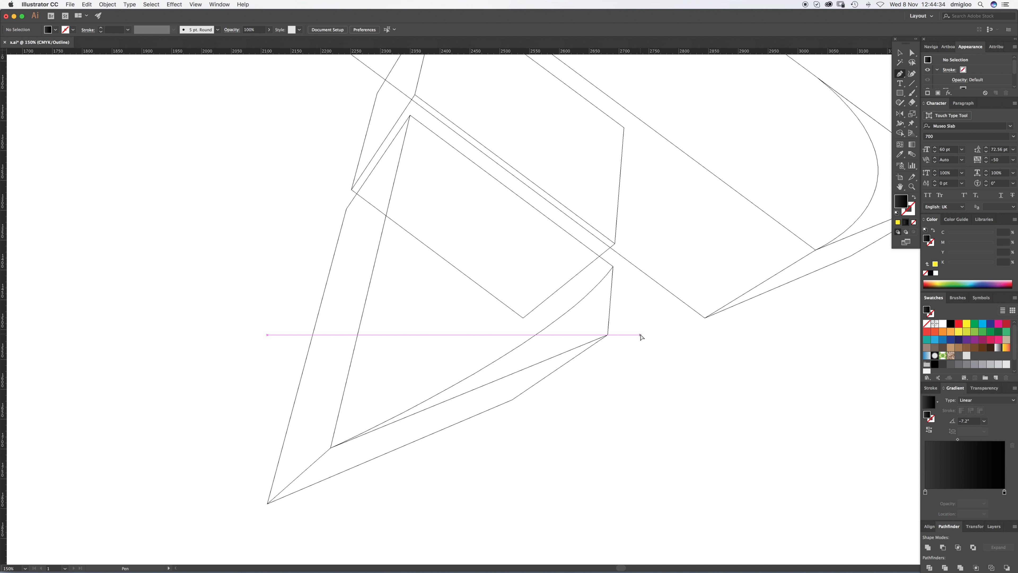
key("super+y")
Try to redirect the lower arm highlight's gradient to about -16°.
key("z")
left_click(586, 312, "alt")
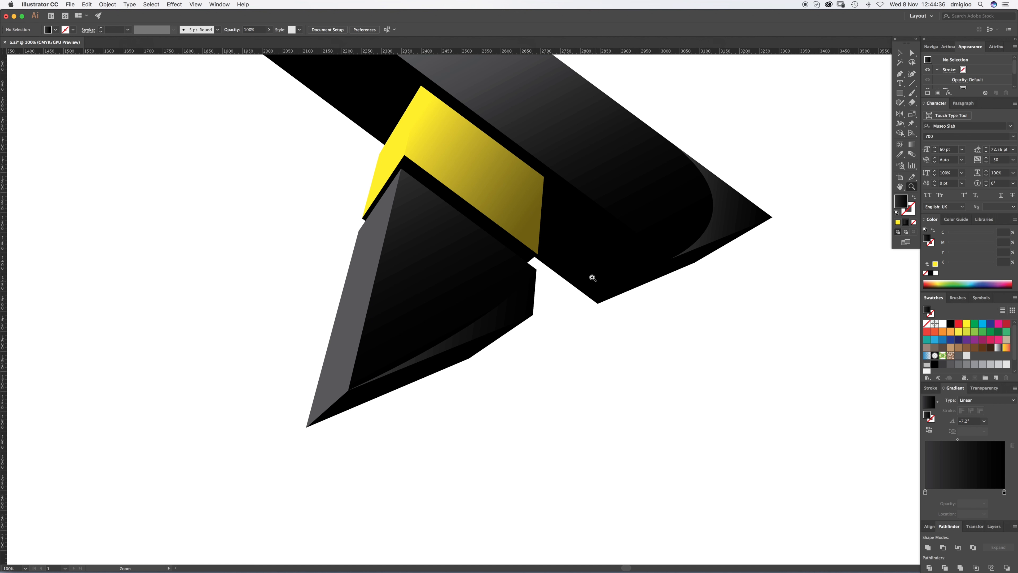
left_click(429, 298, "alt")
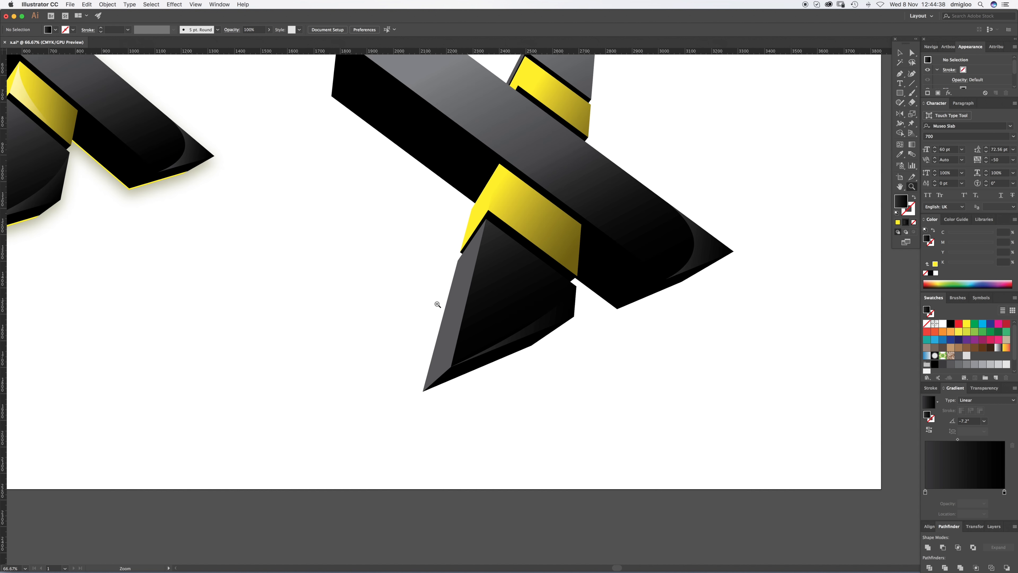
left_click(439, 300, "alt")
key("a")
left_click(596, 319)
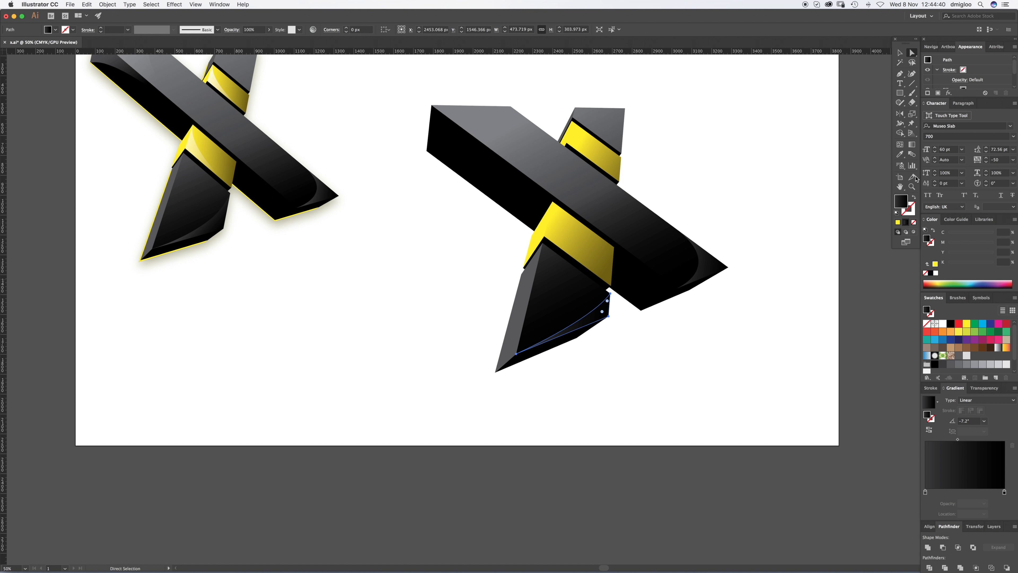
left_click(913, 146)
left_click_drag(576, 308, 609, 316)
left_click(629, 342, "super")
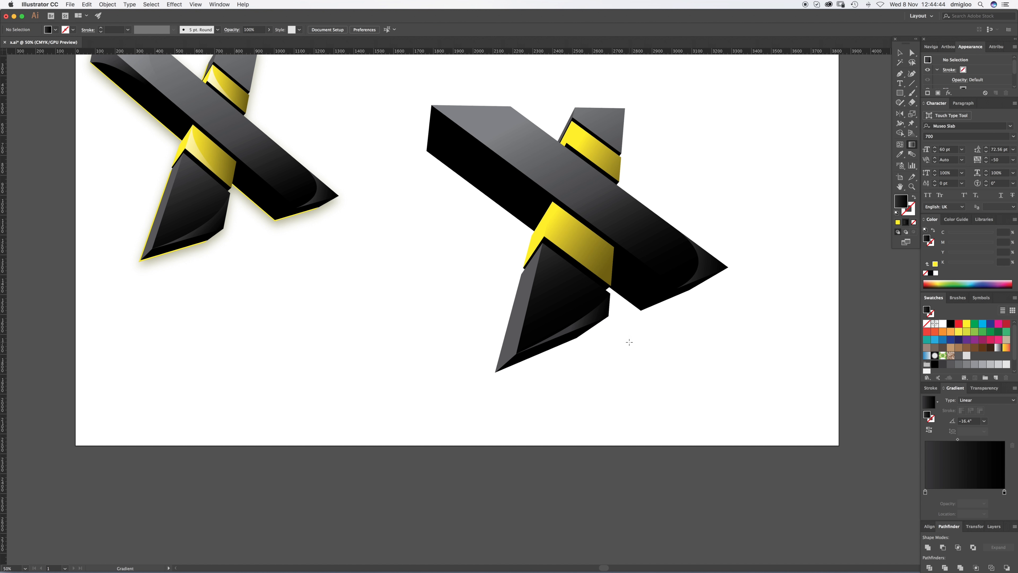
key("super+z")
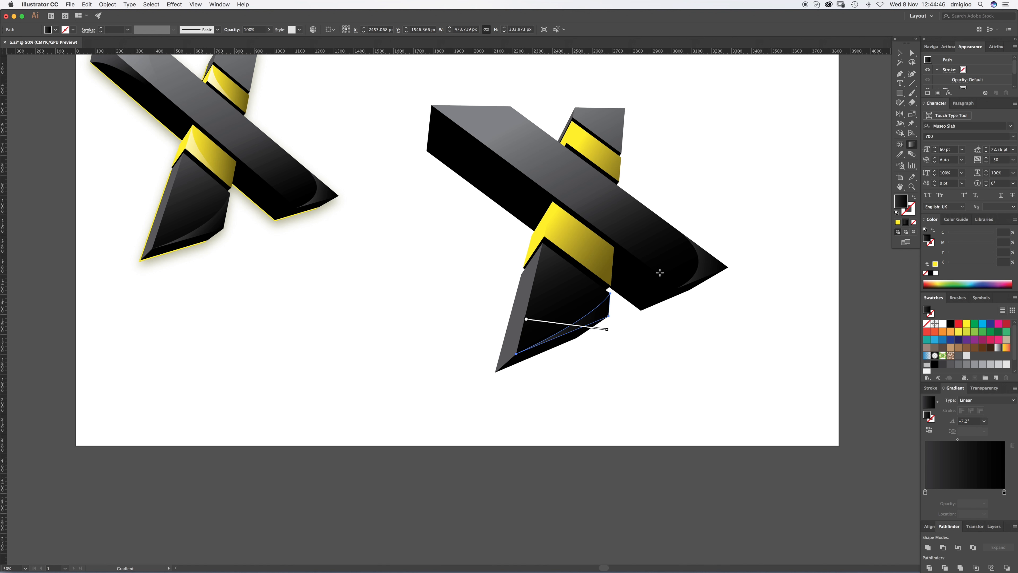
Try redirecting the lower arm highlight's gradient at about -54° and about 25°.
left_click_drag(586, 300, 606, 329)
left_click(616, 344, "super")
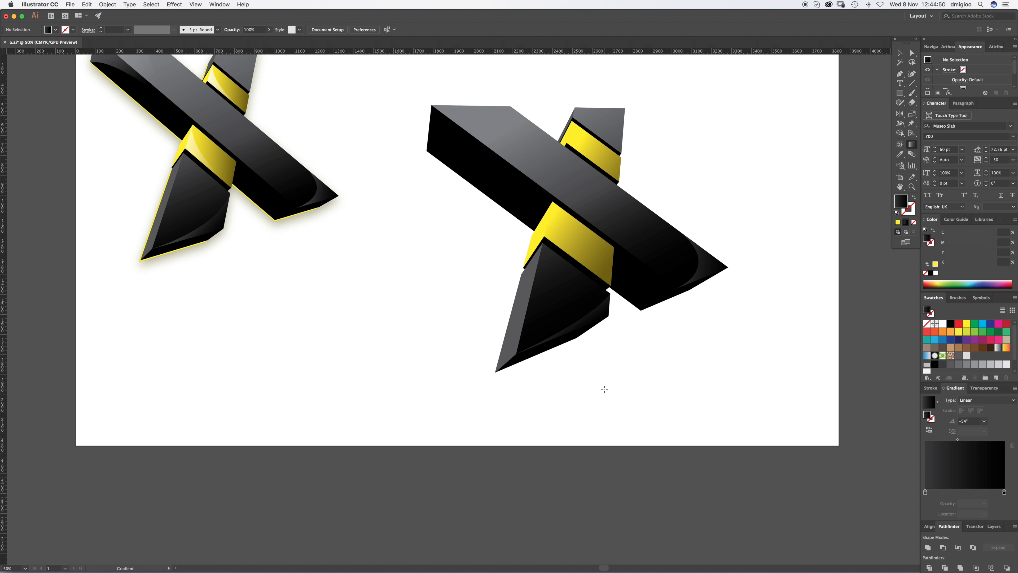
left_click(596, 317, "super")
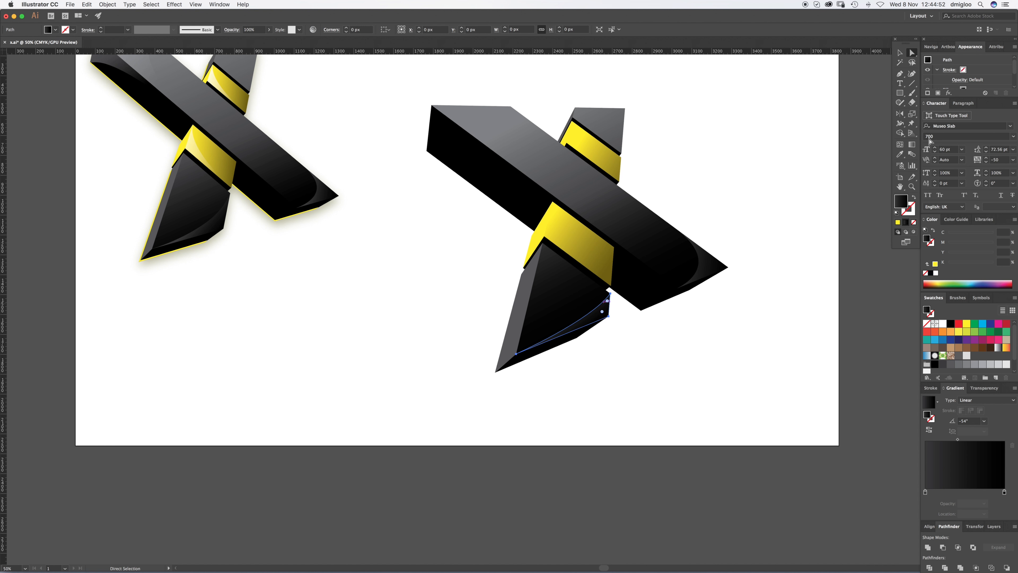
left_click_drag(523, 353, 610, 312)
left_click(637, 341, "super")
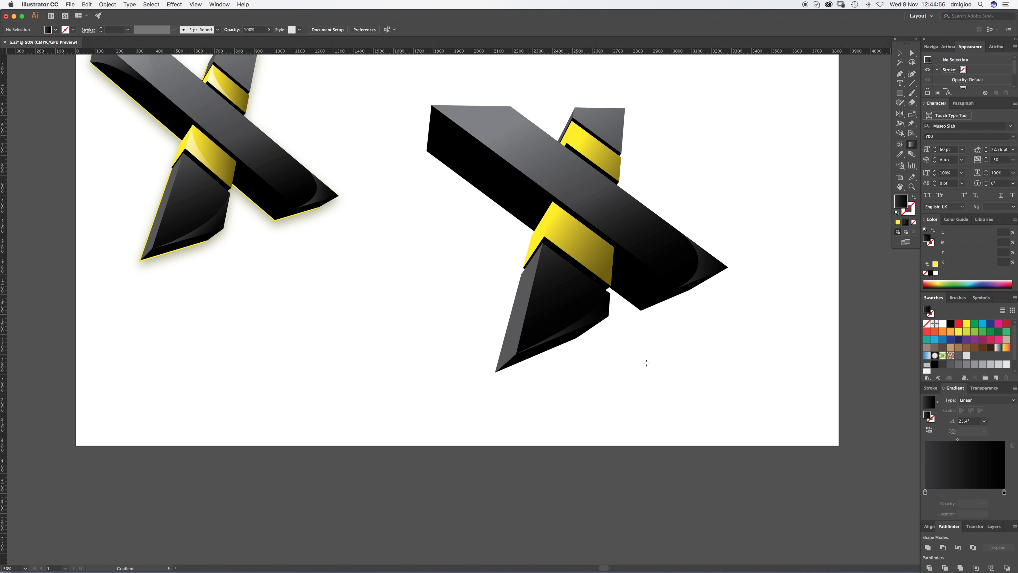
Set the lower arm highlight's gradient direction to about -13°, ending at the arm's outer edge.
left_click(604, 310, "super")
left_click_drag(564, 309, 606, 319)
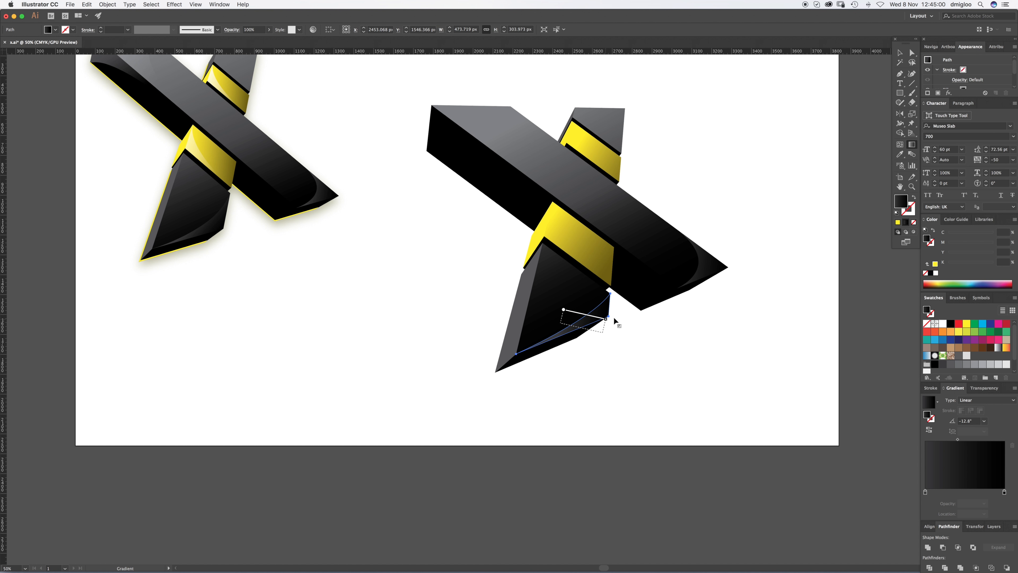
left_click(634, 349, "super")
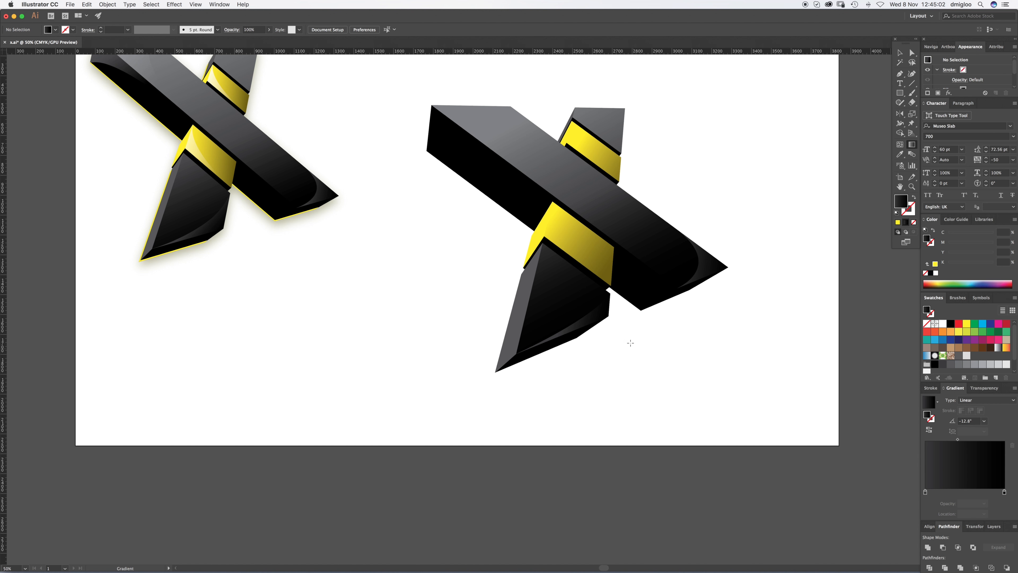
Examine the curved highlights at the upper end of the reference logo's long bar and compare them with the copy.
scroll(630, 343, "up", 3)
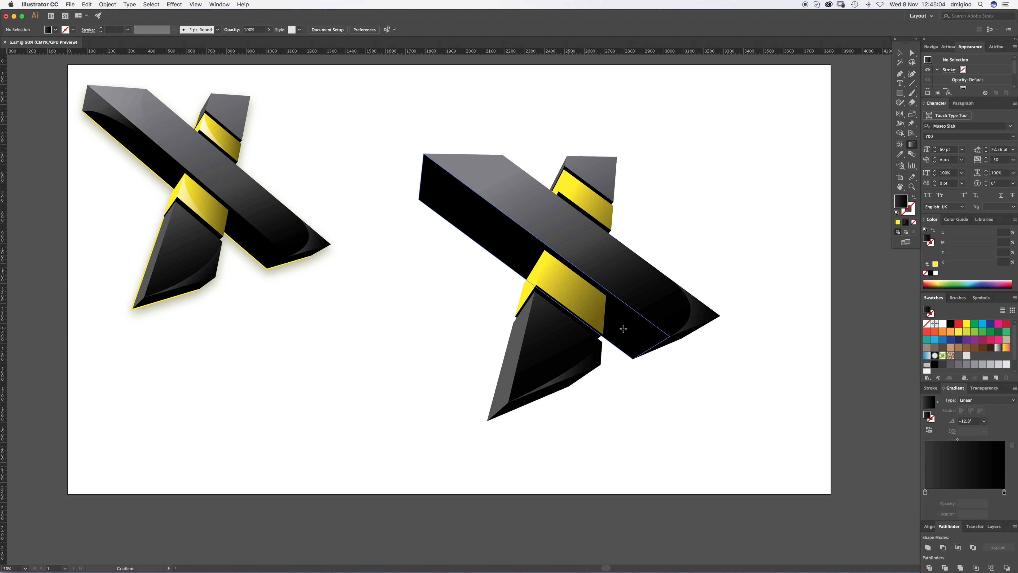
scroll(607, 261, "up", 2)
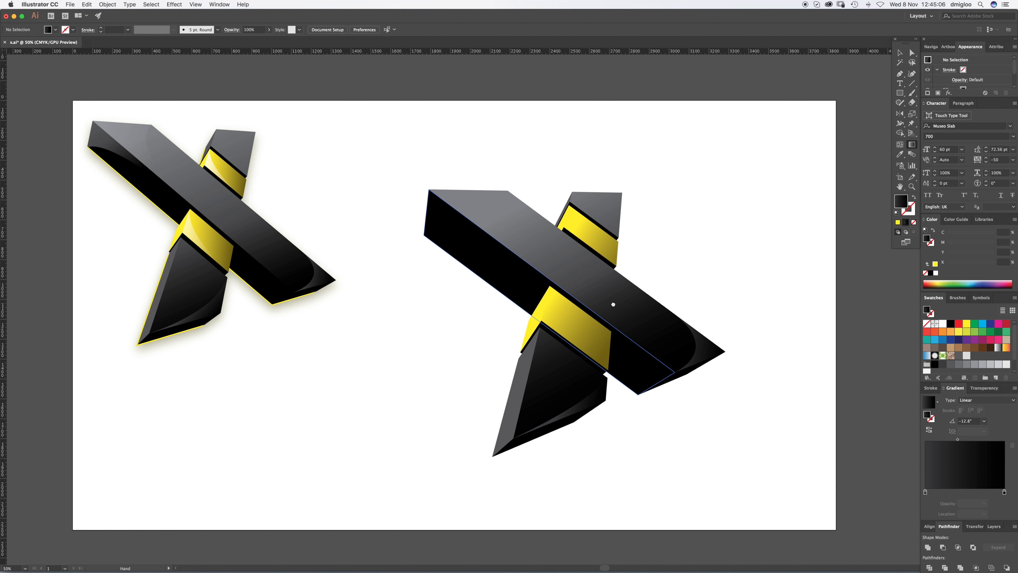
left_click(483, 210, "super")
left_click(482, 224, "super")
left_click_drag(507, 301, 572, 302)
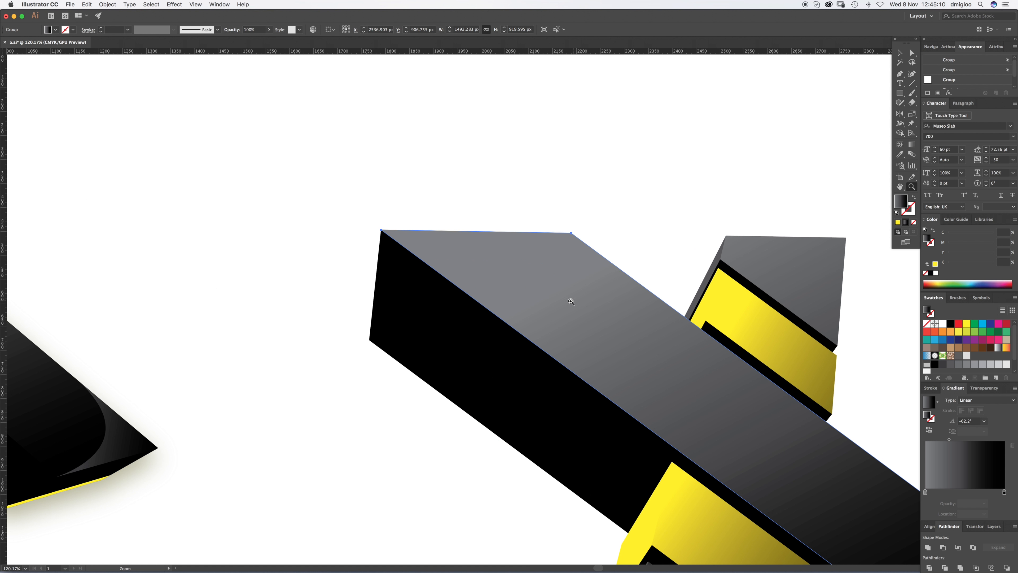
left_click(409, 353, "alt+super")
left_click_drag(378, 331, 583, 340)
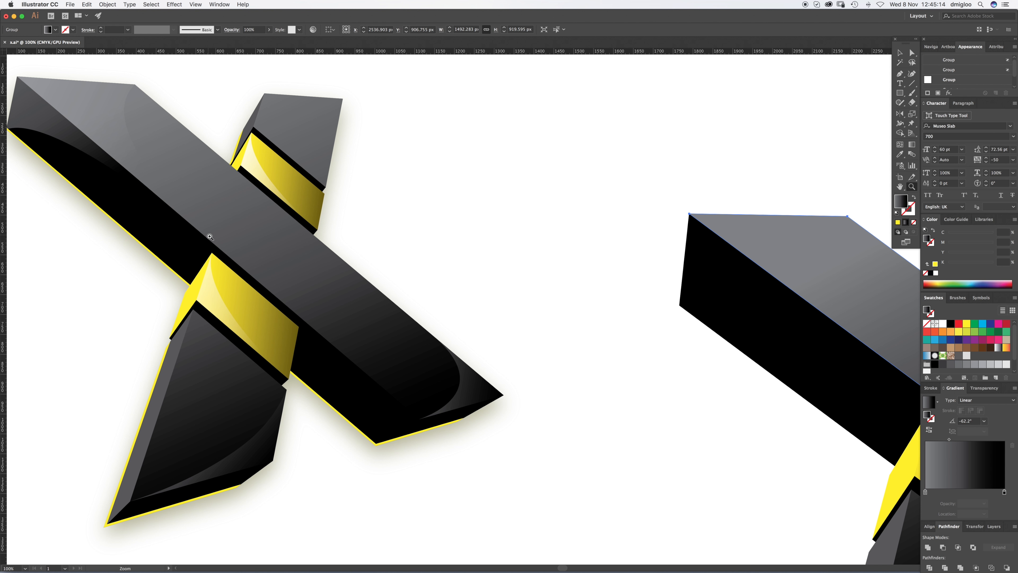
left_click_drag(778, 328, 510, 308)
Draw a closed highlight shape over the upper end of the long bar's front face, with a curved inner side.
left_click(619, 188, "super")
key("p")
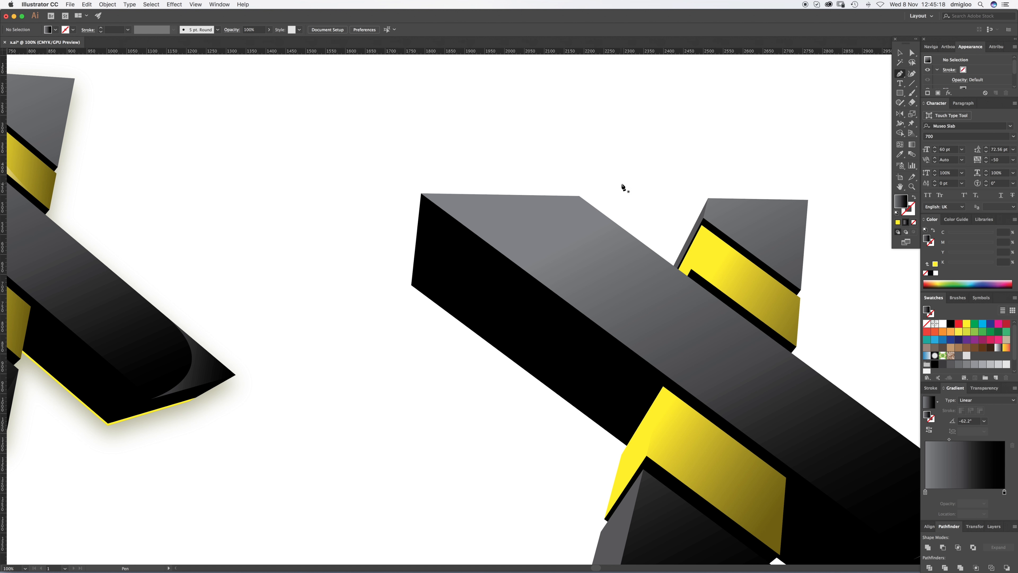
left_click(581, 197)
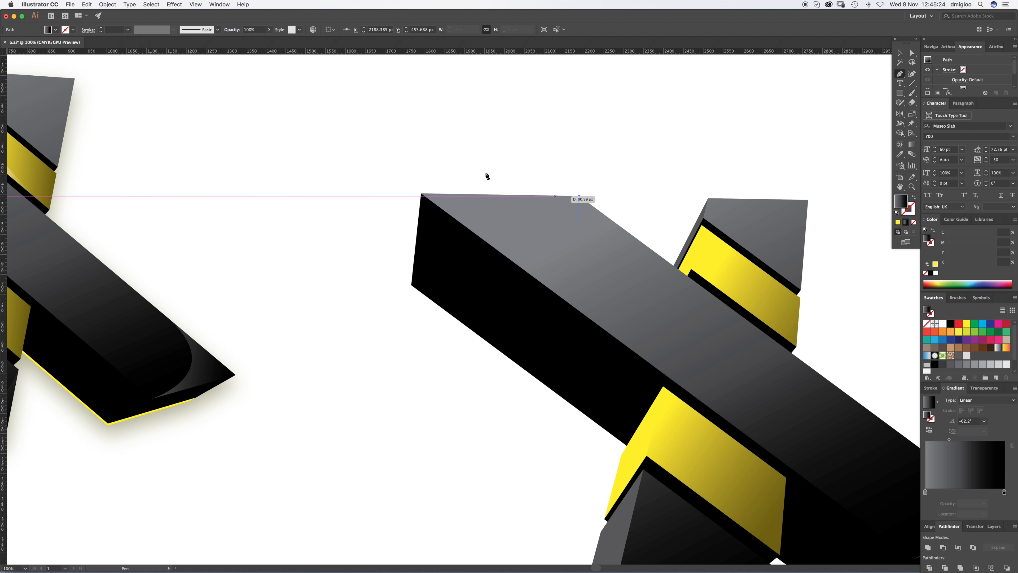
left_click(421, 193)
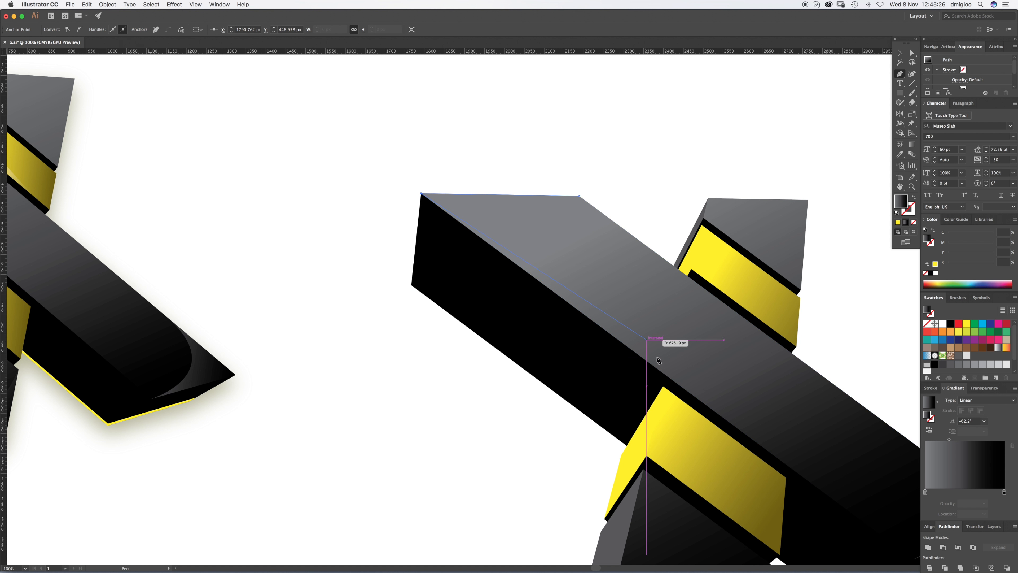
left_click(761, 445)
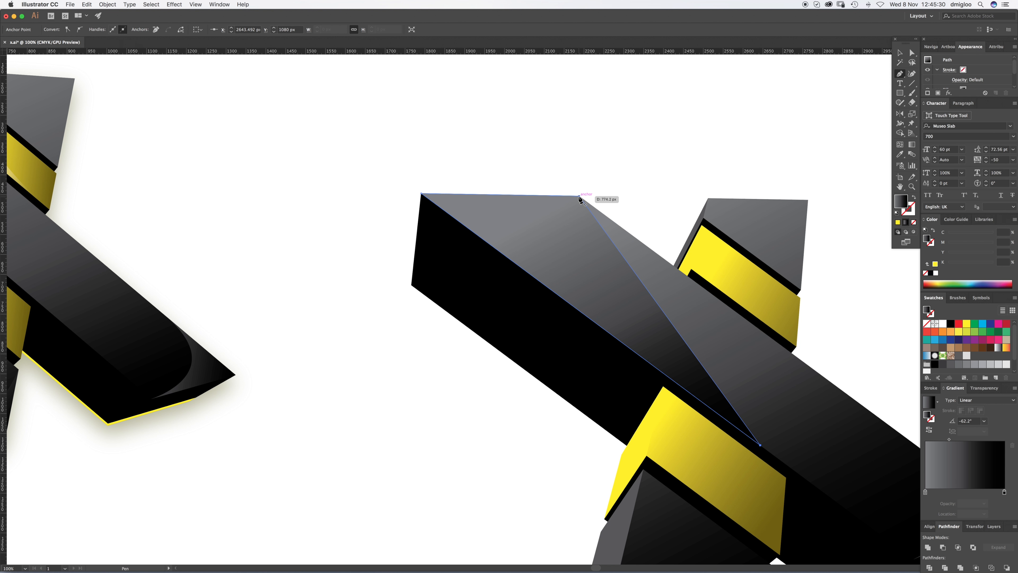
left_click_drag(581, 199, 643, 121)
key("super+shift+a")
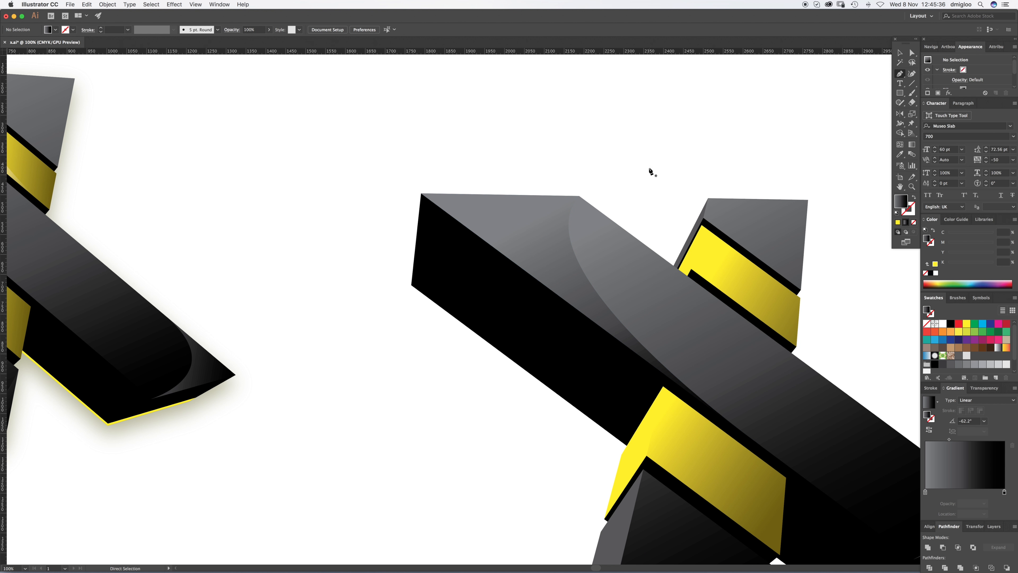
Fill the long bar's front highlight with the reference's white linear gradient, 20% to 0% opacity.
key("z")
left_click(510, 315, "alt")
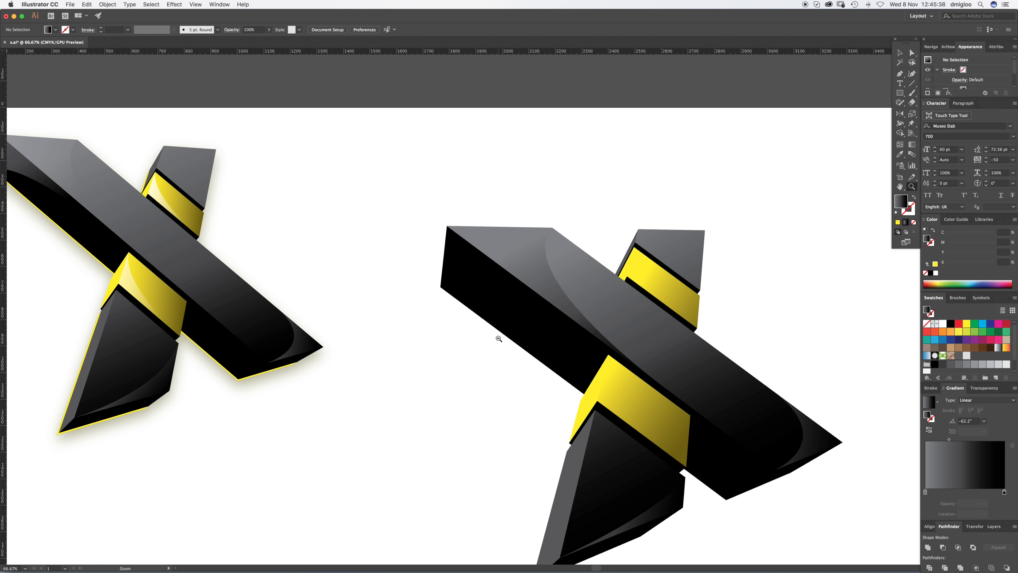
left_click_drag(490, 409, 517, 379)
key("a")
left_click(566, 231)
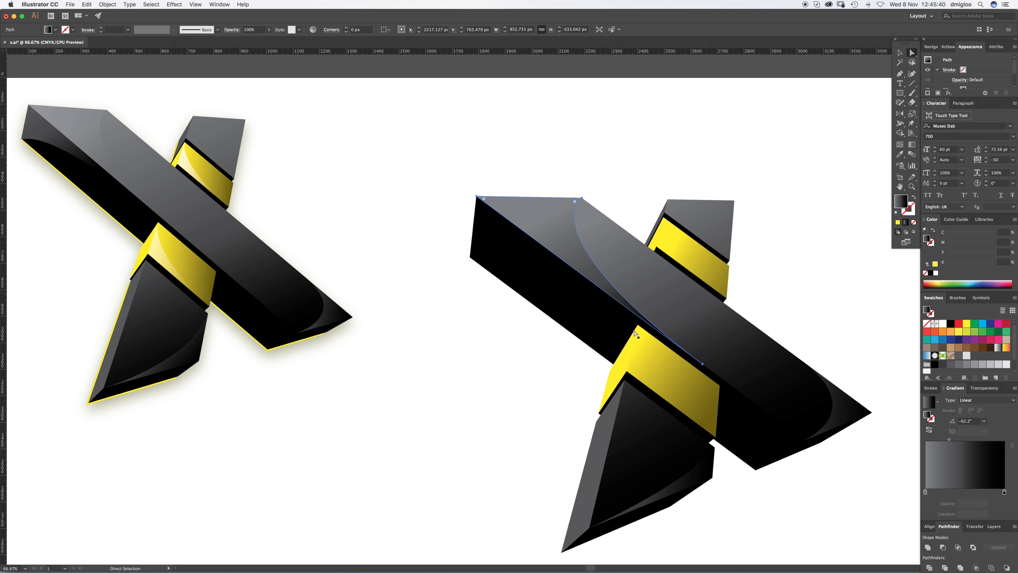
key("z")
left_click(646, 378, "alt")
left_click_drag(637, 400, 560, 353)
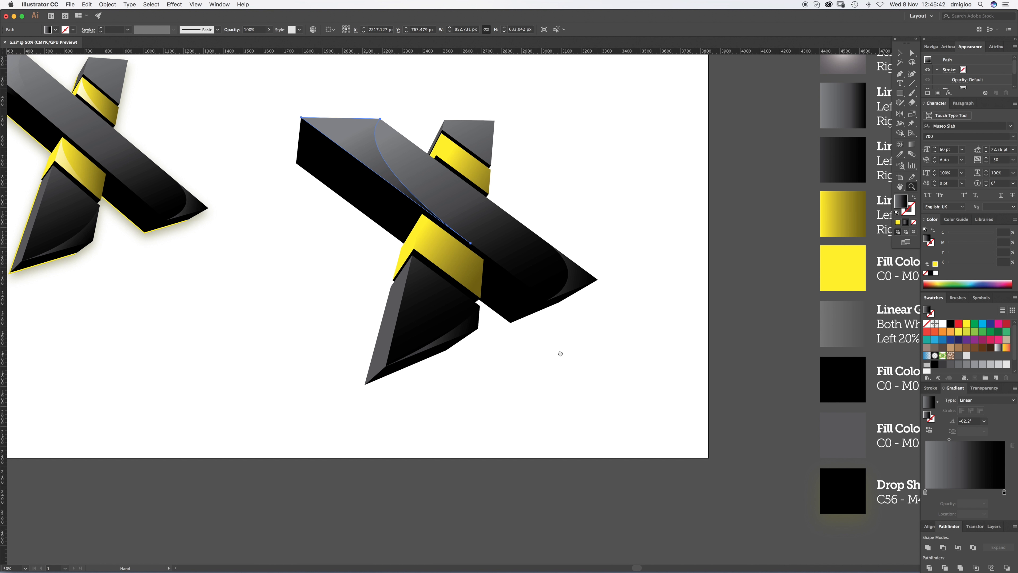
left_click(557, 323, "alt")
key("i")
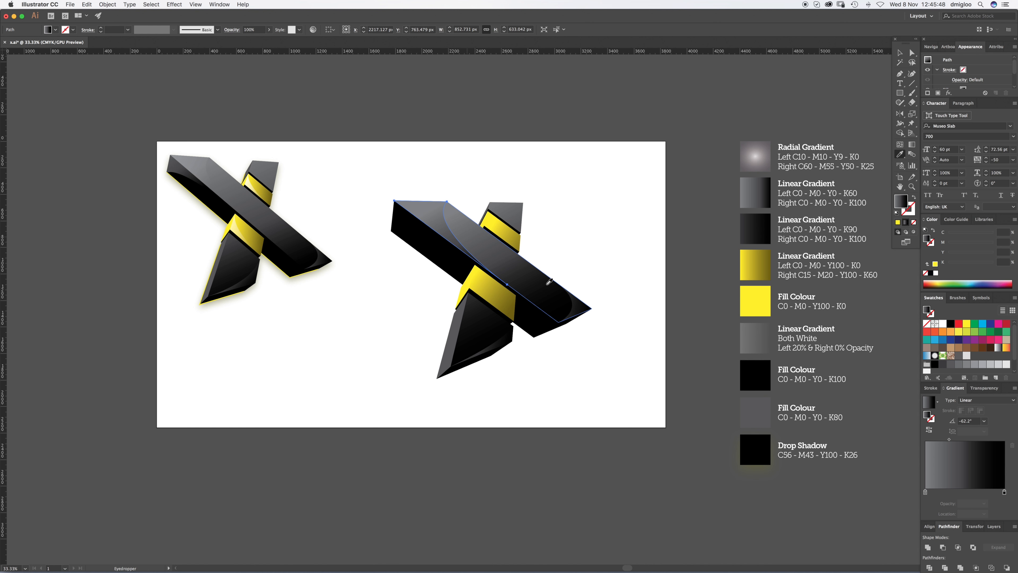
left_click(754, 335)
Redirect the long bar highlight's gradient along the bar from its upper end, at about -37°.
key("z")
left_click(425, 253)
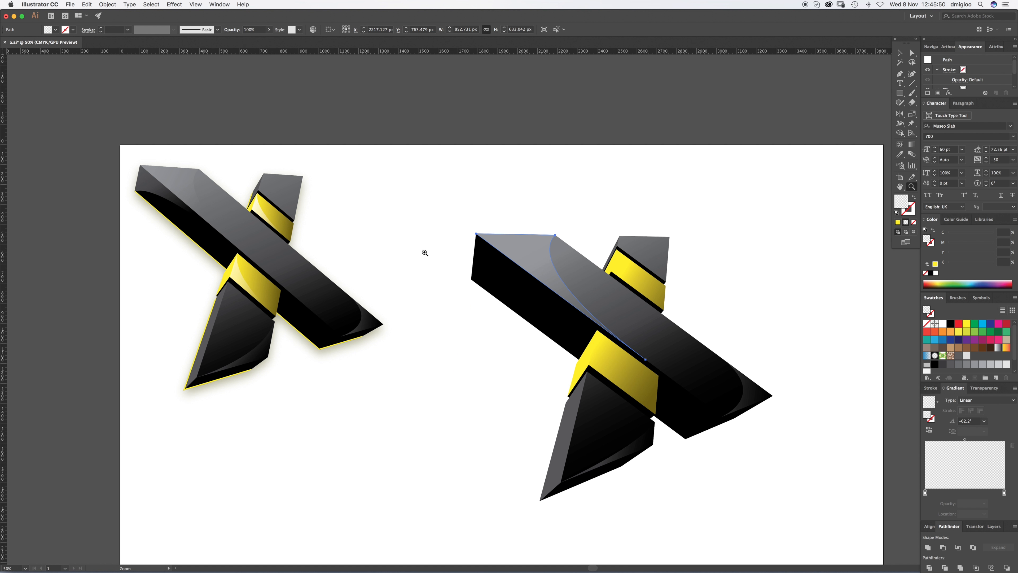
left_click(912, 145)
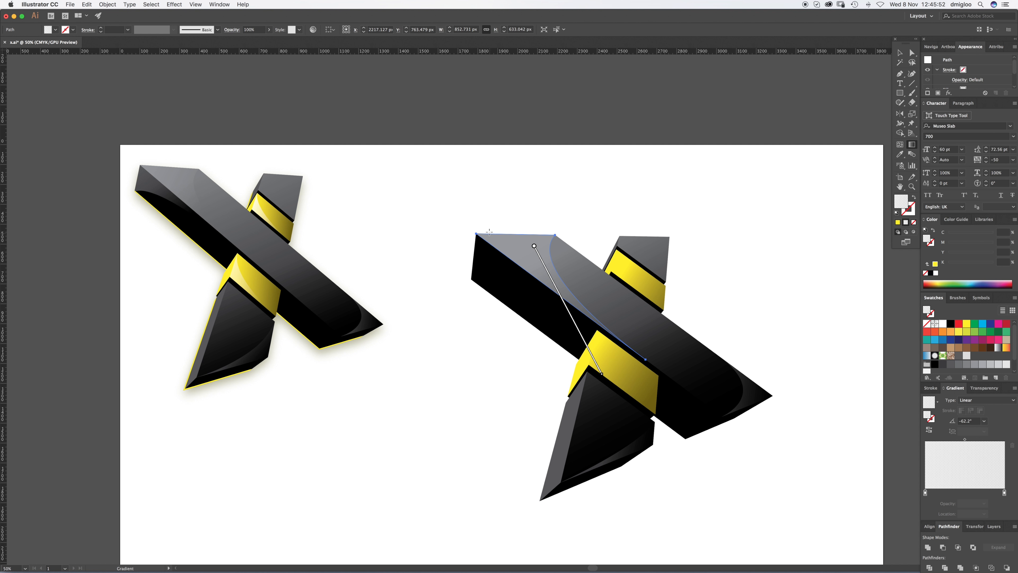
left_click_drag(494, 218, 629, 319)
left_click(498, 358, "super")
Draw a closed highlight shape on the black side face at the long bar's upper end, with a curved lower side.
key("super+space")
left_click(515, 277)
left_click_drag(482, 400, 543, 301)
key("p")
left_click(448, 281)
left_click(459, 192)
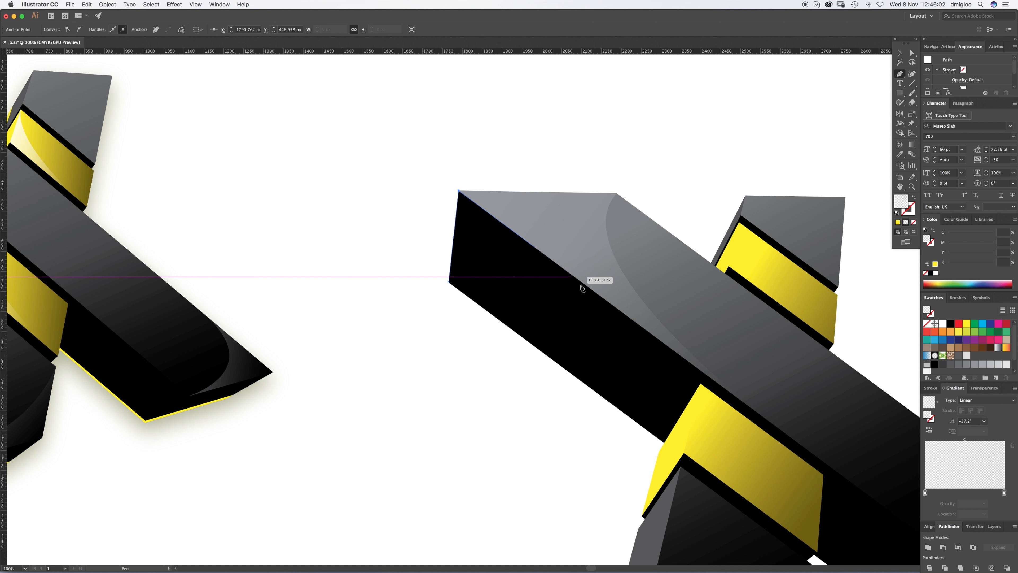
left_click(715, 381)
left_click_drag(448, 282, 409, 346)
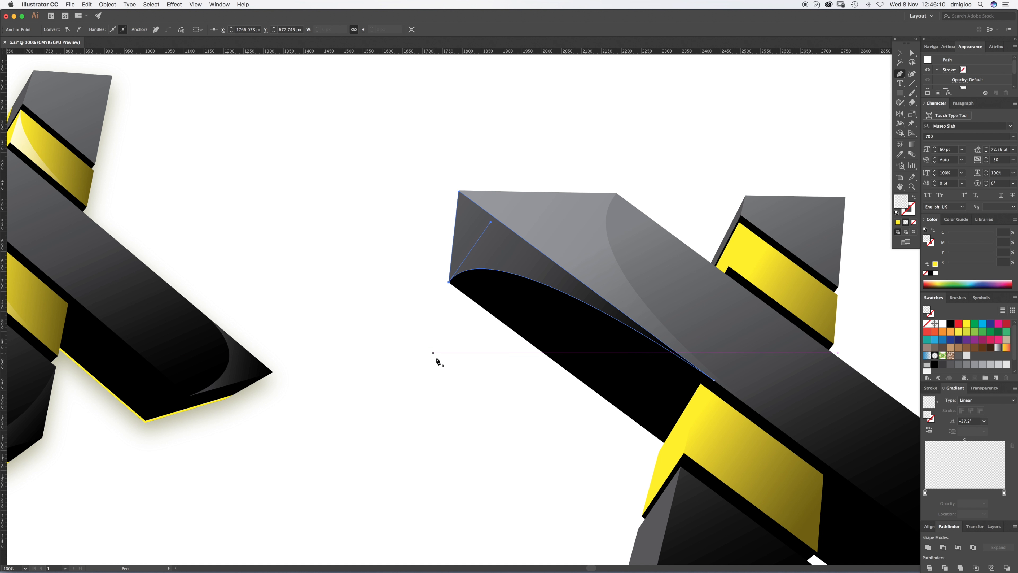
key("super+shift+a")
key("z")
left_click(569, 352, "alt")
left_click(570, 353, "alt")
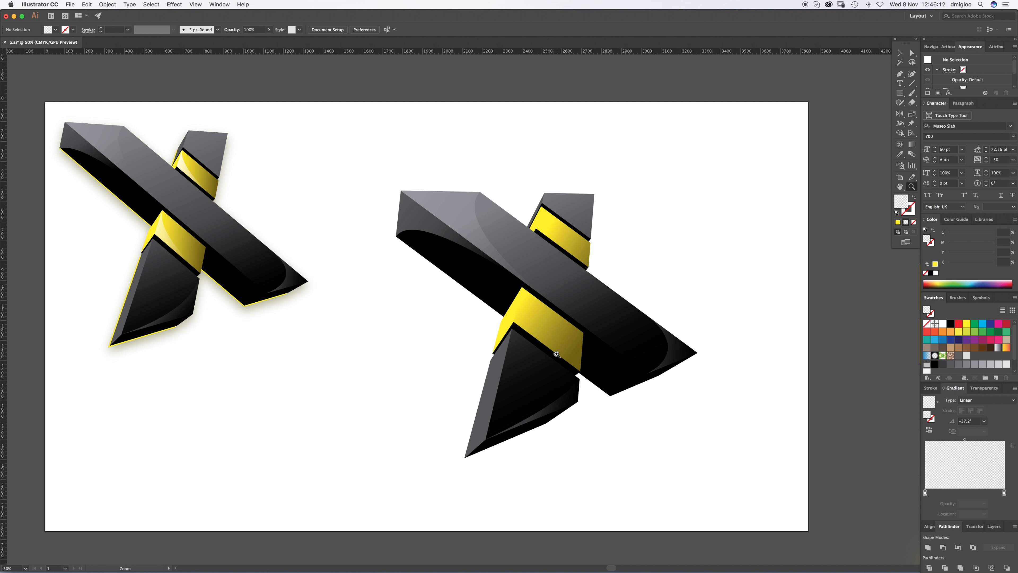
Draw a closed highlight shape over the inner part of the lower yellow band's front face, with one curved side.
key("a")
key("z")
left_click(530, 303)
left_click(530, 303)
left_click(488, 313)
key("a")
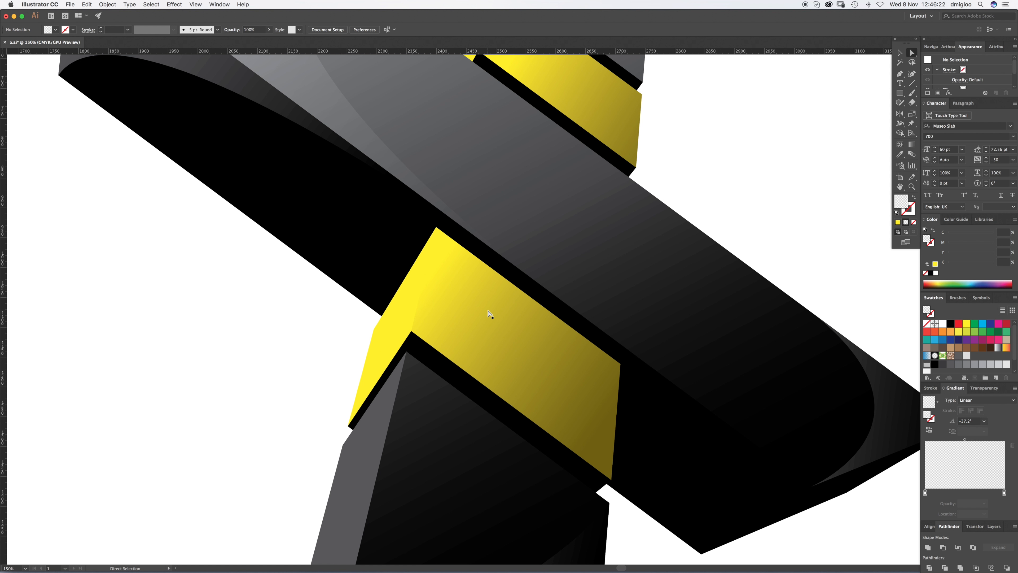
key("p")
left_click(437, 228)
left_click(411, 331)
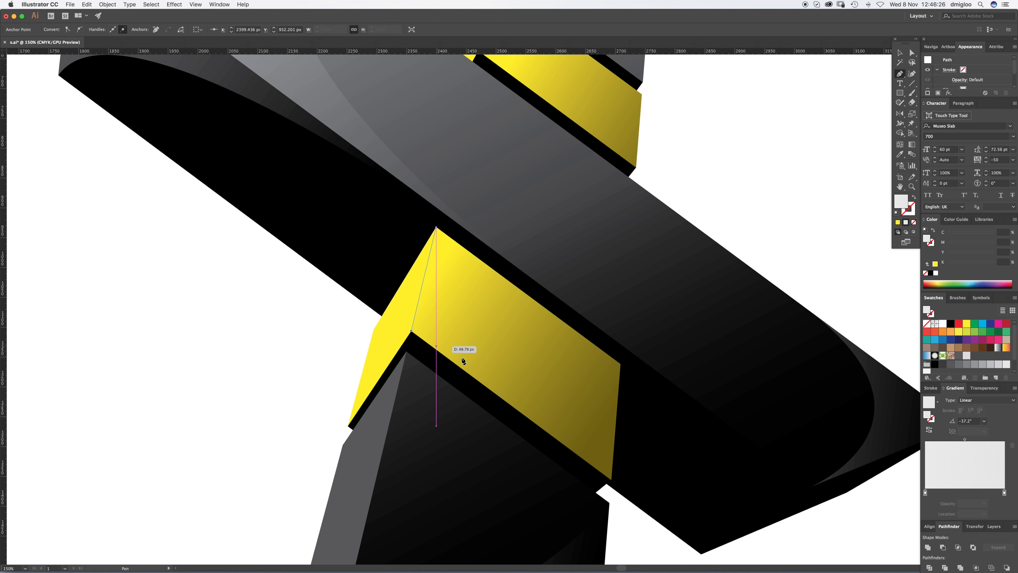
left_click(548, 433)
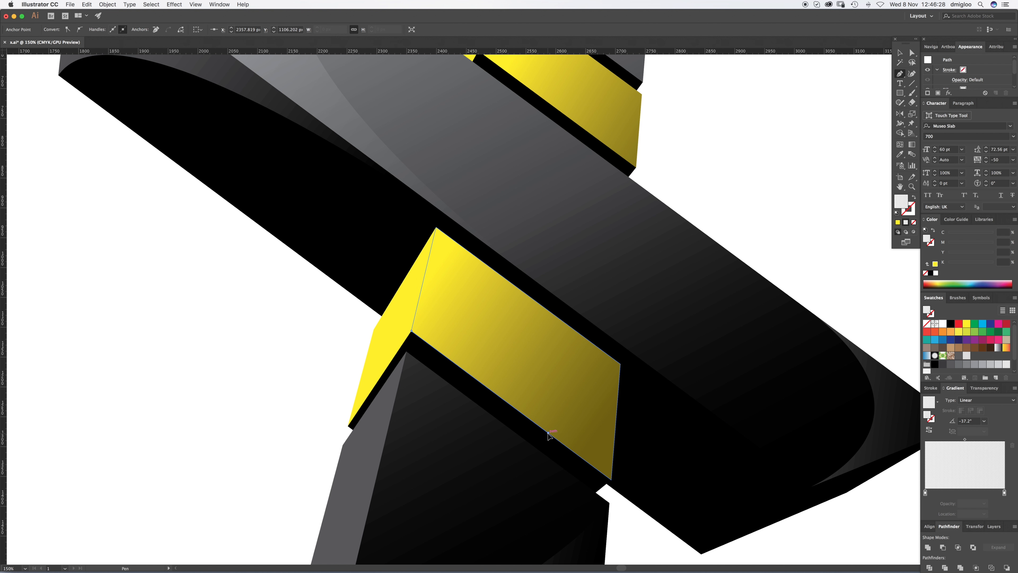
left_click_drag(437, 228, 442, 134)
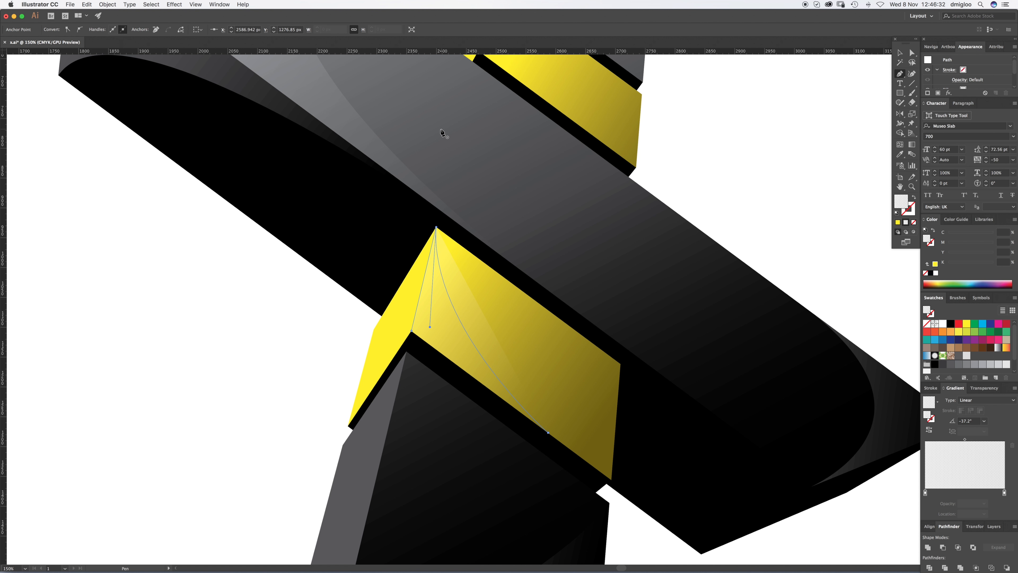
left_click(275, 398, "super")
Draw a matching curved highlight shape on the front face of the upper yellow band.
left_click_drag(455, 230, 393, 353)
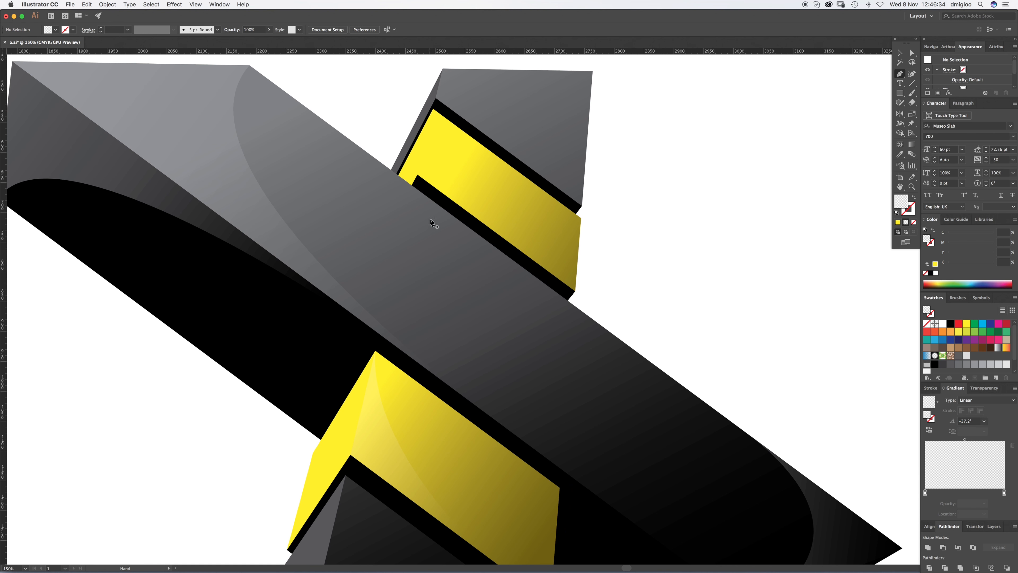
left_click(433, 112)
left_click(417, 175)
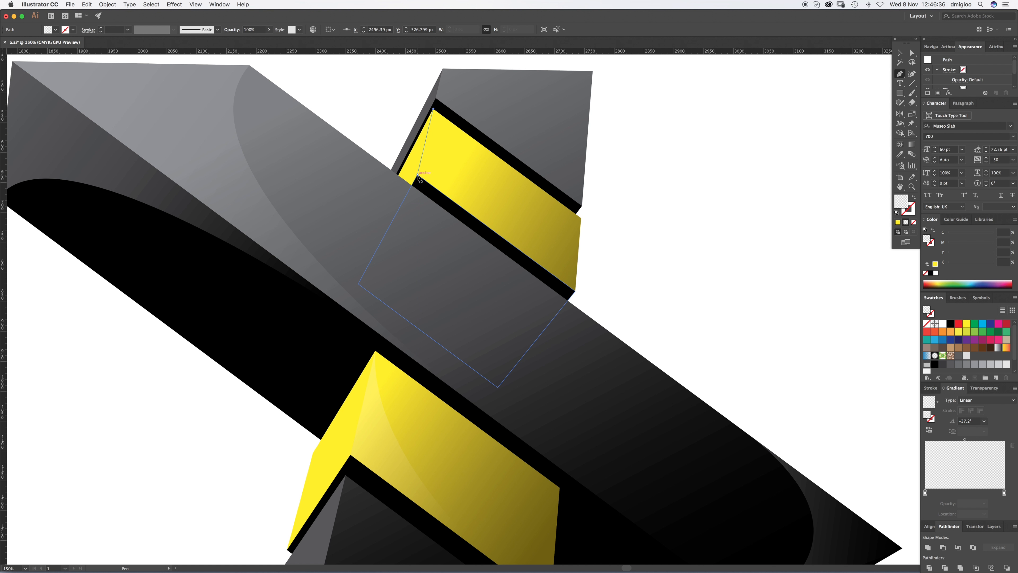
left_click(533, 260)
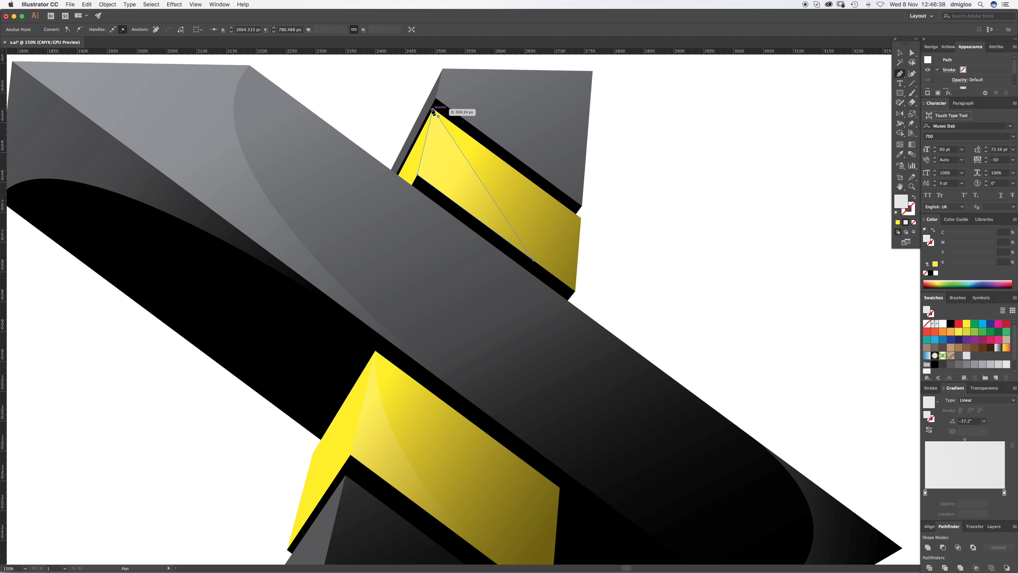
left_click_drag(433, 112, 438, 78)
scroll(452, 79, "up", 2)
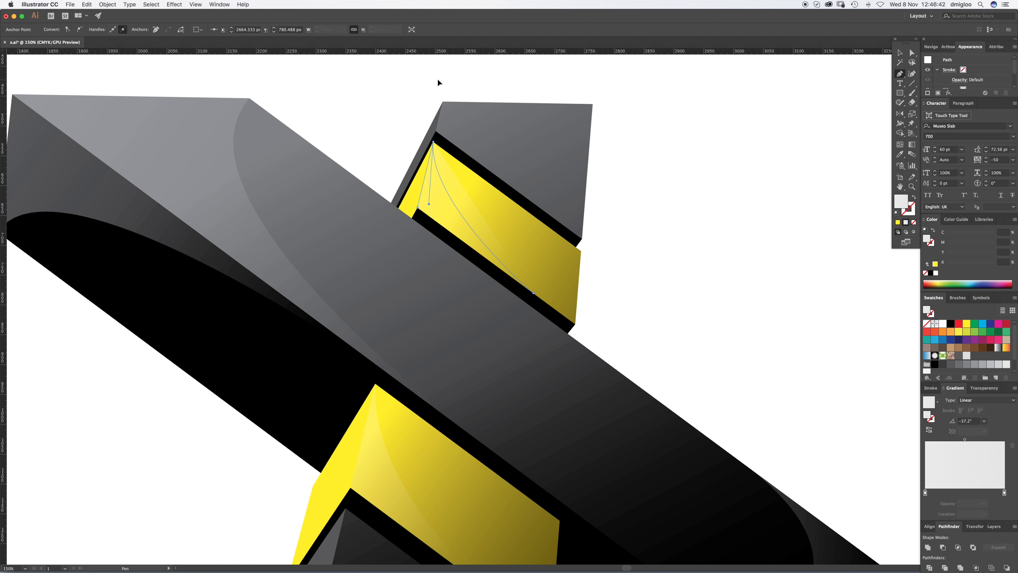
left_click_drag(394, 155, 400, 172)
Apply the white transparent linear gradient swatch to both yellow-band highlight shapes and set its left stop's opacity to 60%.
left_click(442, 346, "alt+super")
left_click(442, 346, "alt+super")
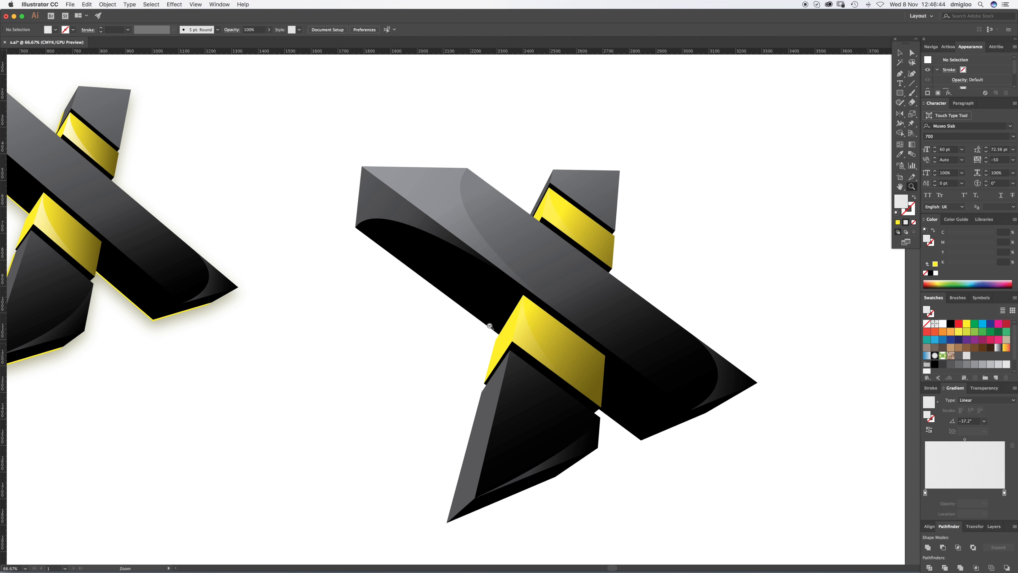
left_click(507, 334, "alt+super")
left_click(542, 221)
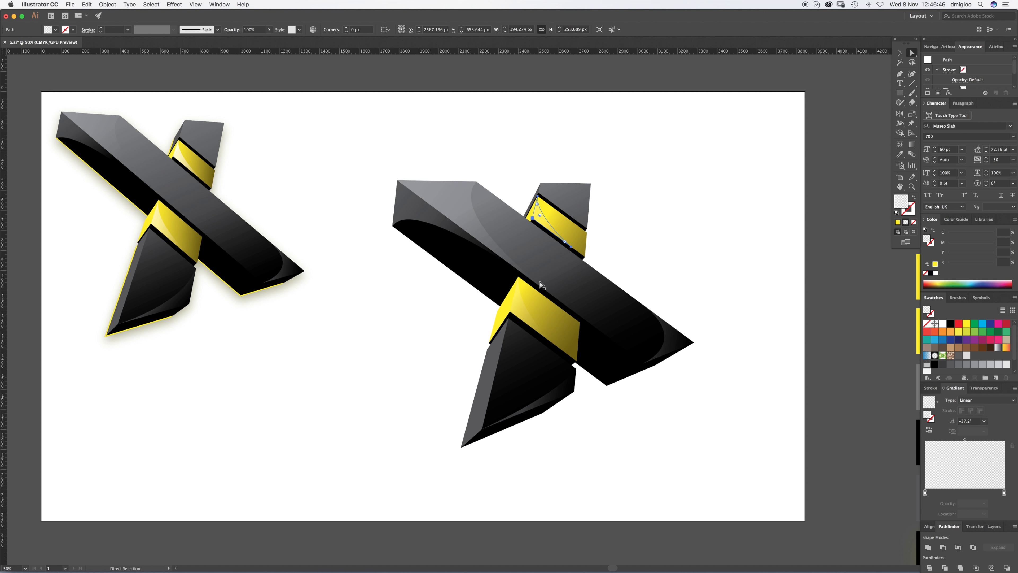
left_click(527, 316, "shift")
left_click_drag(708, 371, 635, 381)
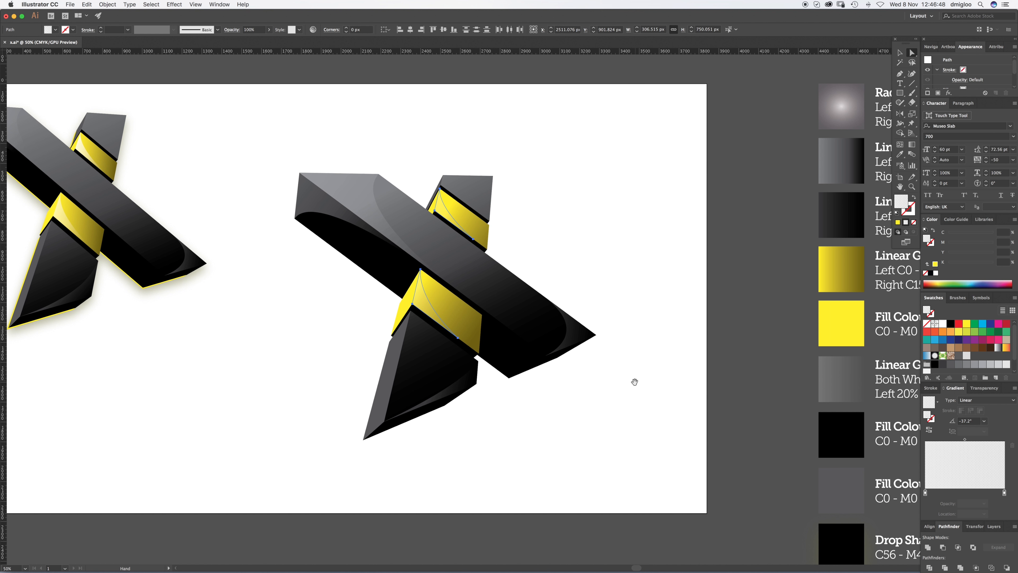
left_click(650, 419, "alt+super")
left_click_drag(561, 365, 619, 409)
key("i")
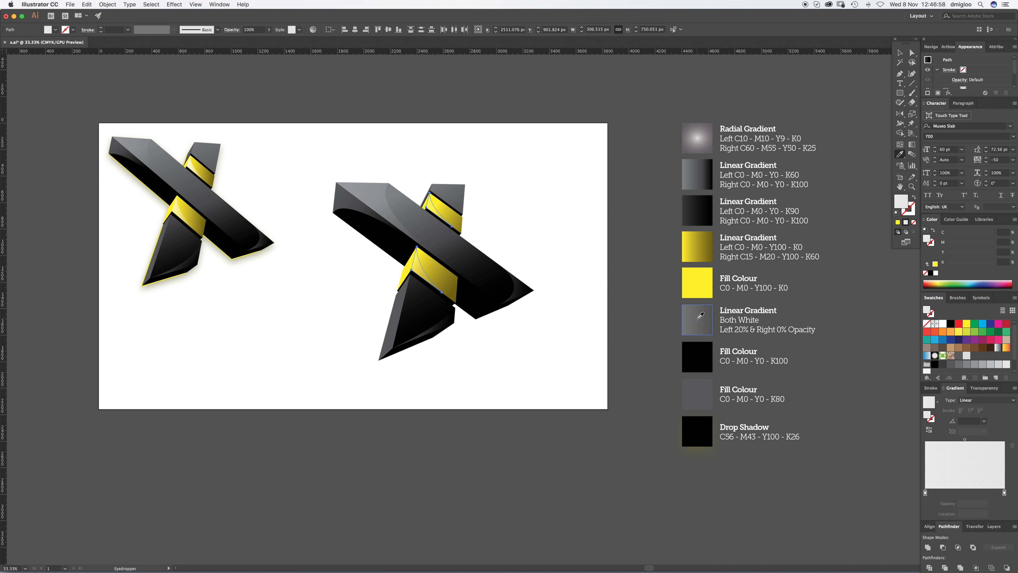
left_click(926, 493)
left_click(985, 504)
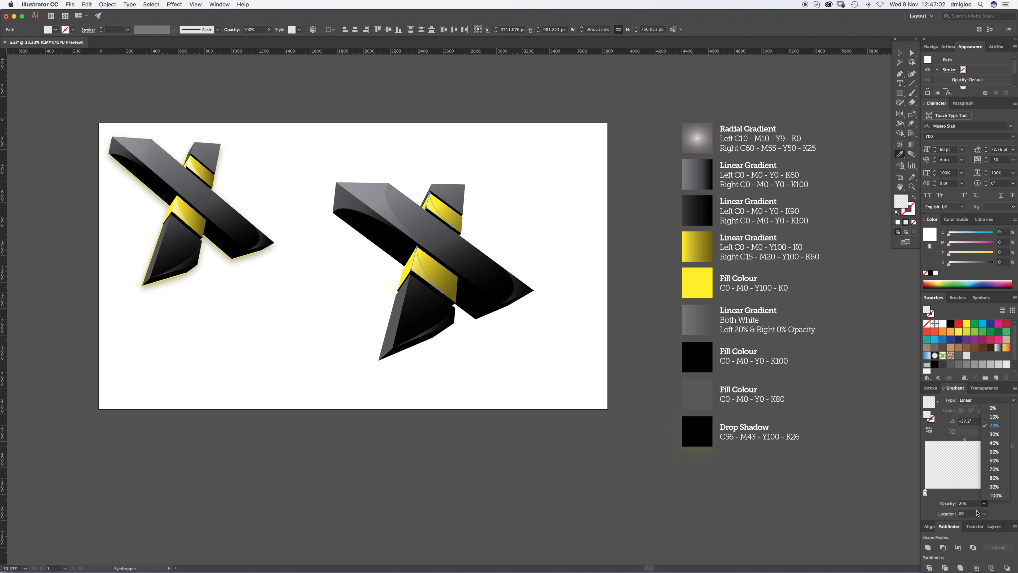
left_click(999, 463)
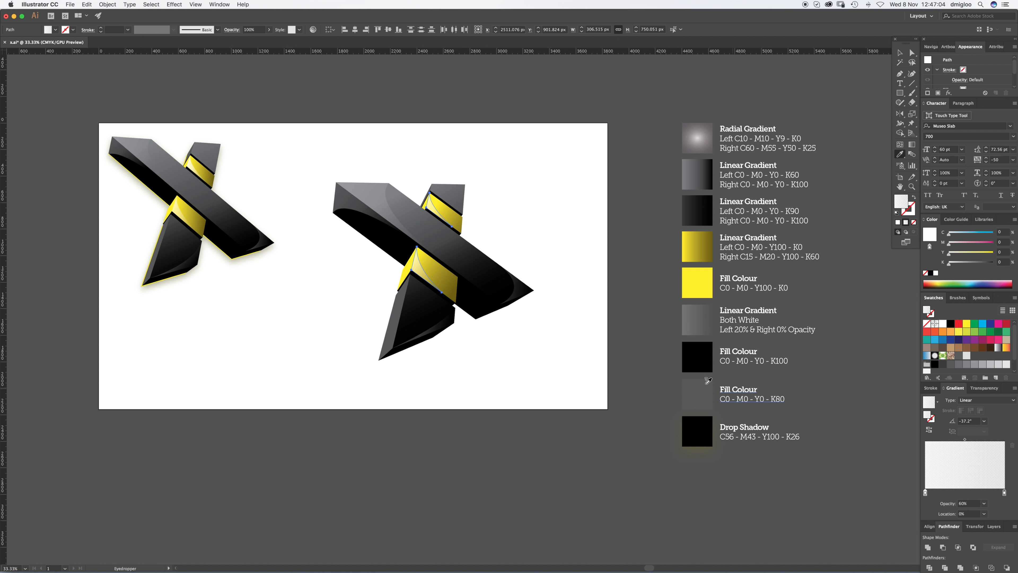
Raise the opacity of the left gradient stop on both yellow-band highlights to 80% and deselect them.
left_click(585, 293)
key("z")
left_click(388, 288)
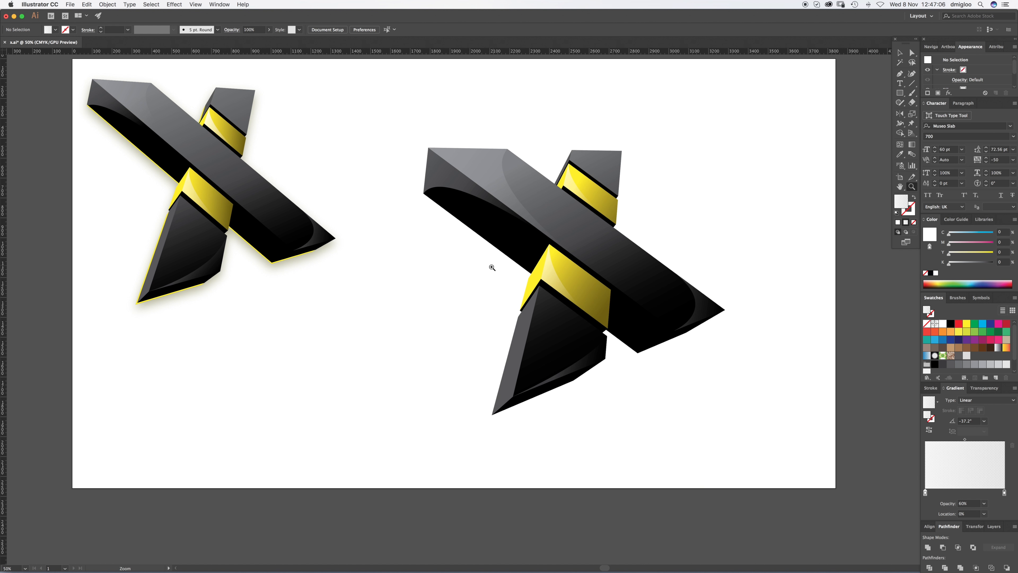
key("super+z")
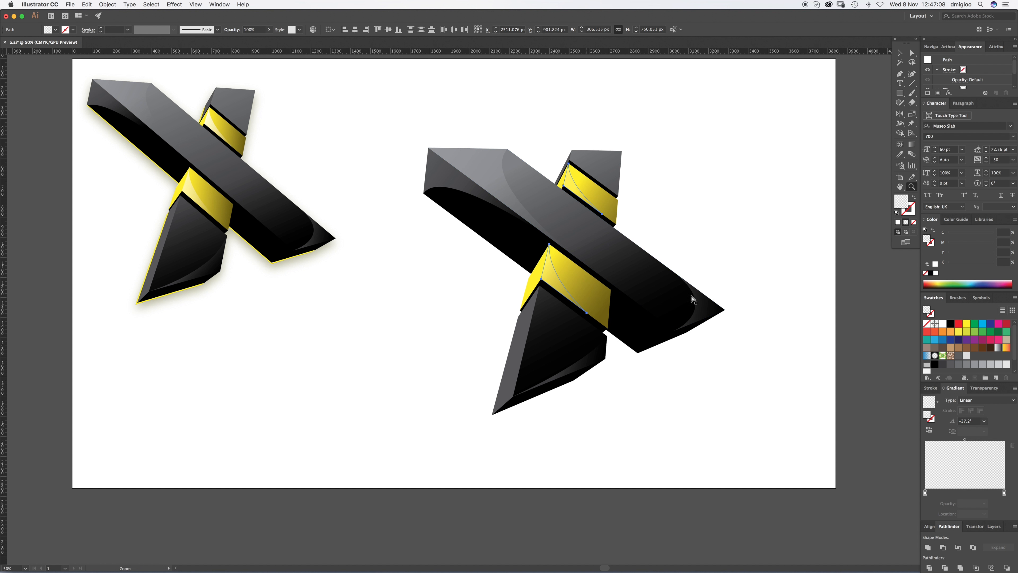
key("super+shift+z")
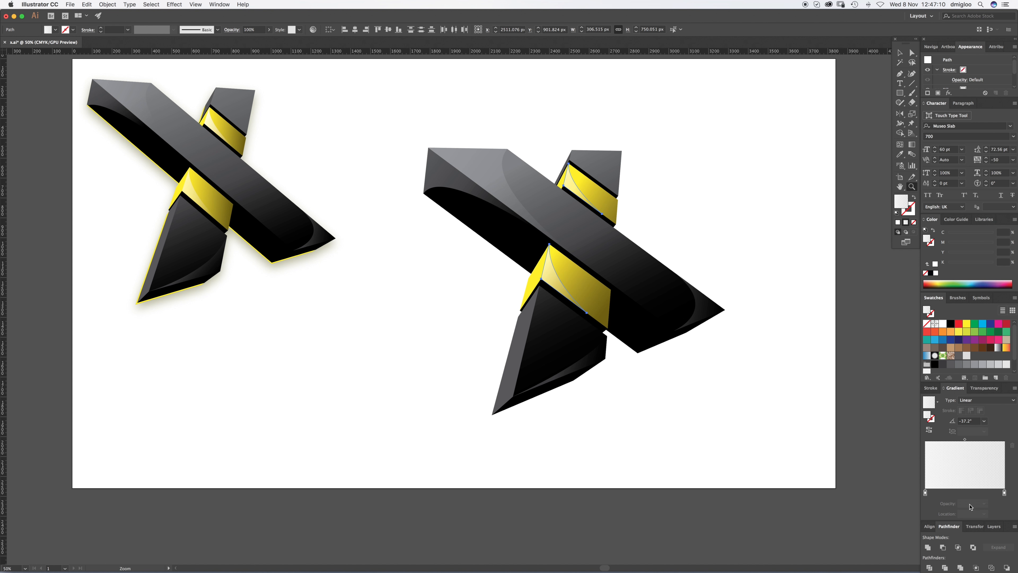
key("a")
left_click(926, 492)
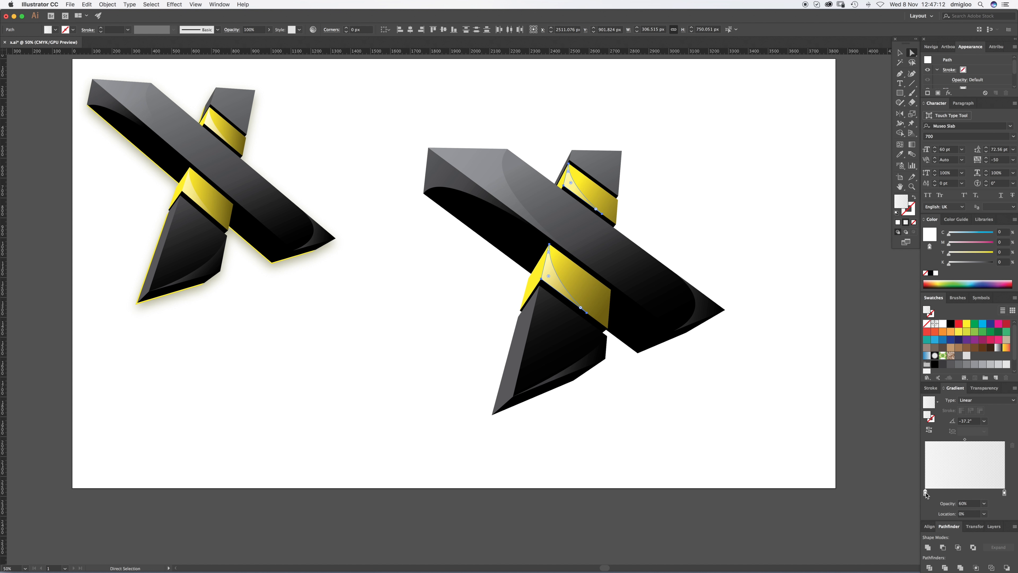
left_click(973, 505)
type("80")
key("Return")
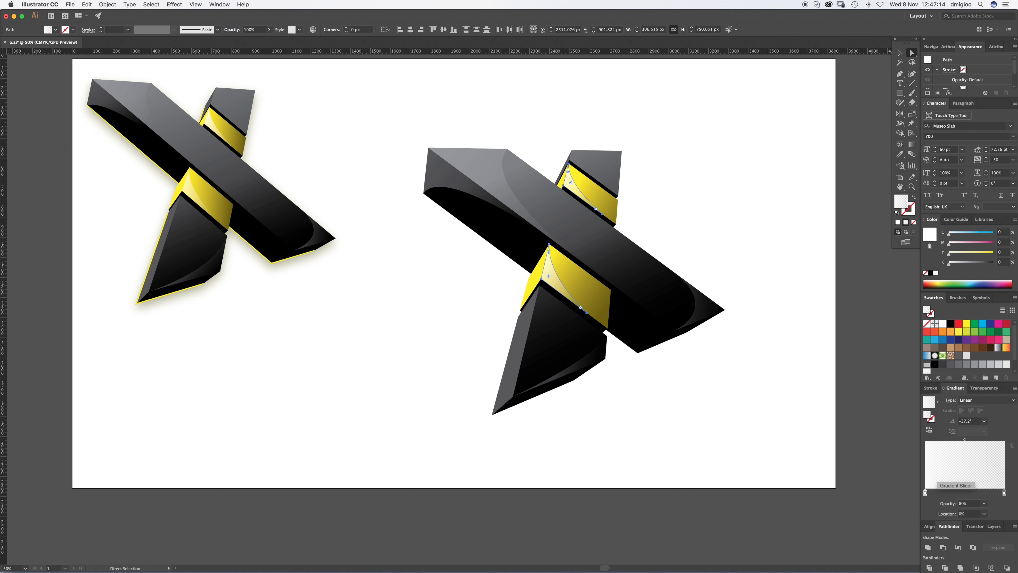
left_click(751, 240)
key("z")
left_click(675, 356, "alt")
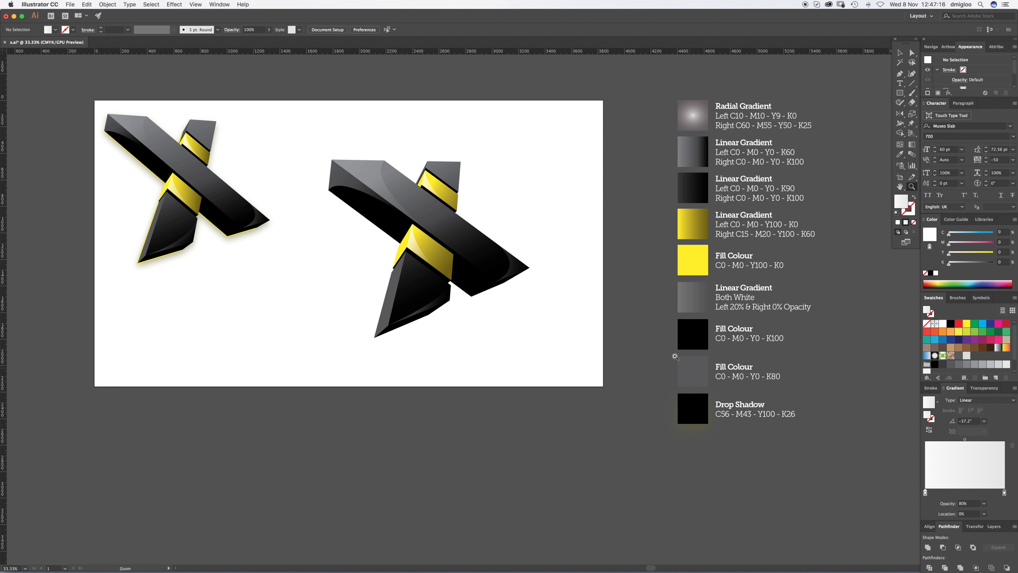
left_click_drag(479, 338, 506, 343)
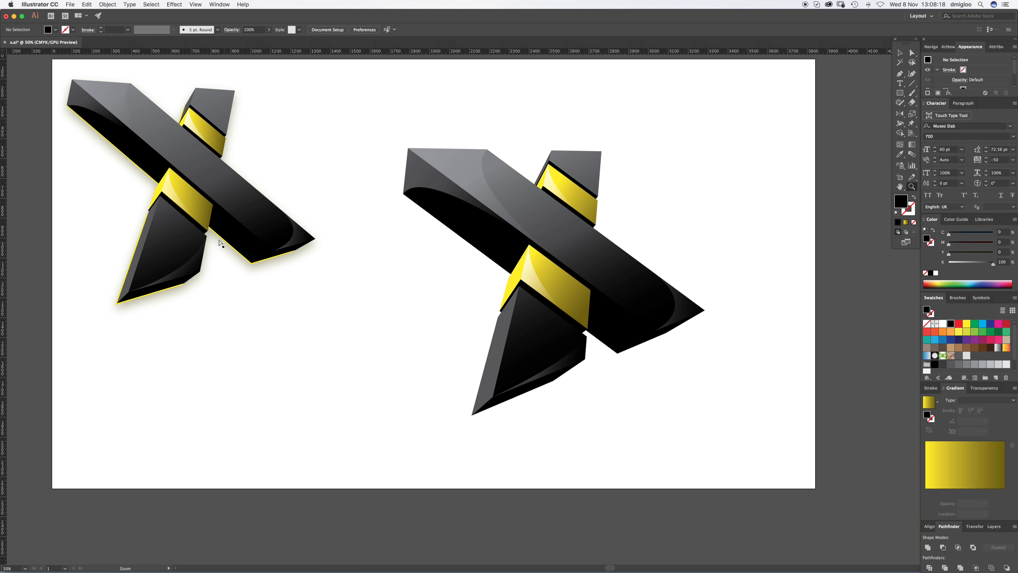
Draw a pen path along the long bar's lower outer edge, from its upper-end corner around the bottom corner onto the end face's edge.
key("a")
key("z")
left_click(614, 244)
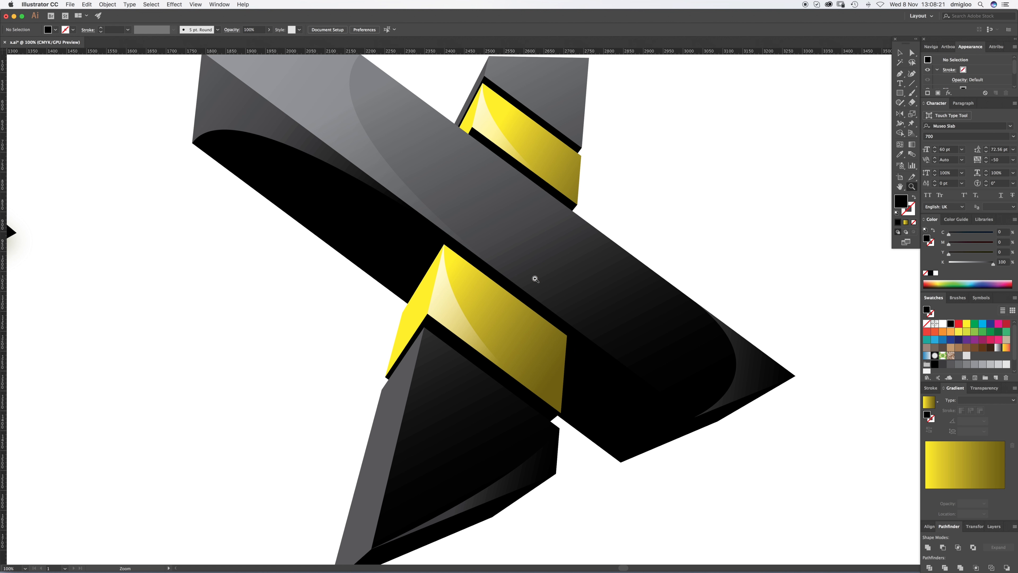
left_click(227, 180)
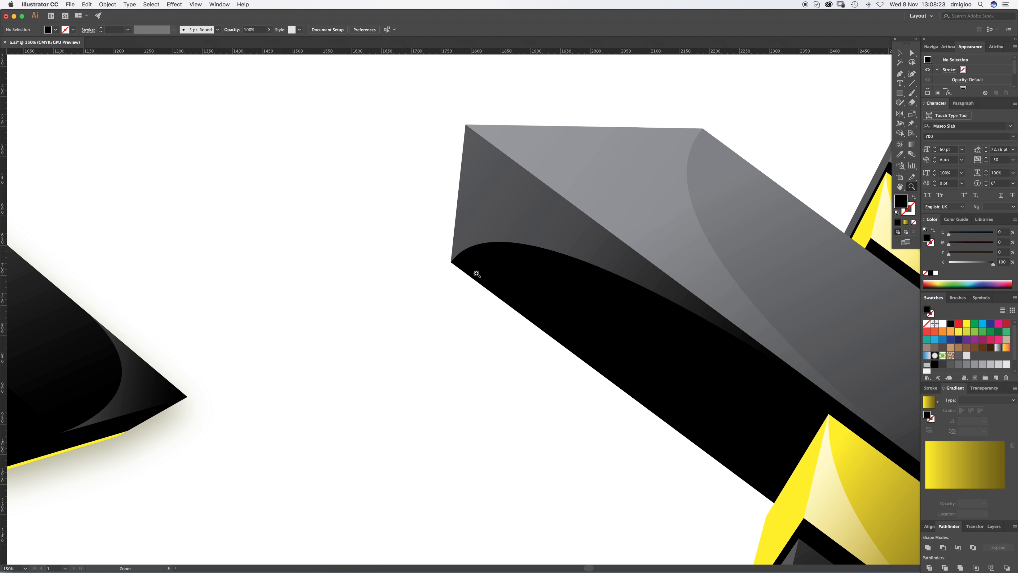
left_click(476, 274)
left_click(502, 299)
key("p")
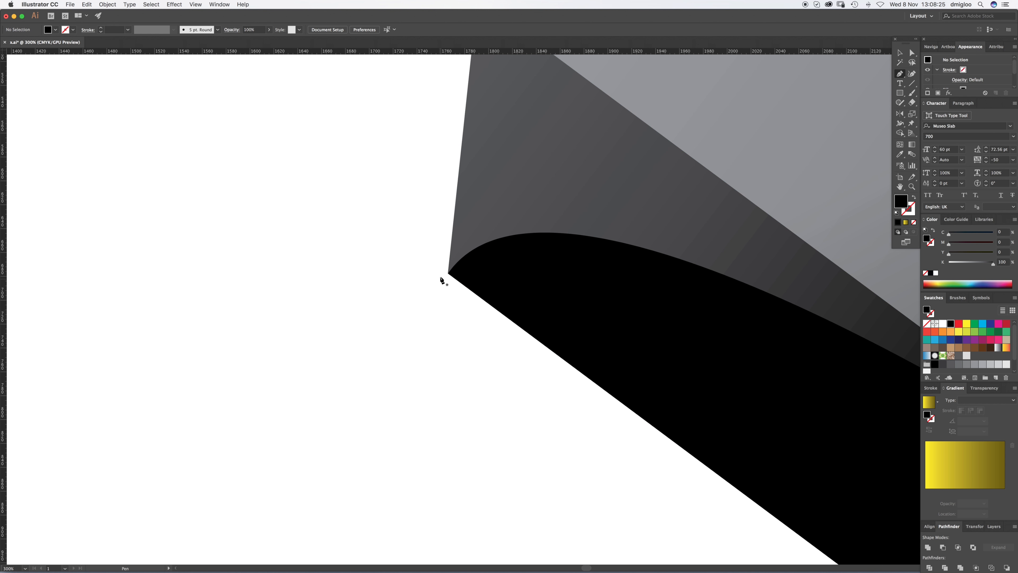
left_click(448, 275)
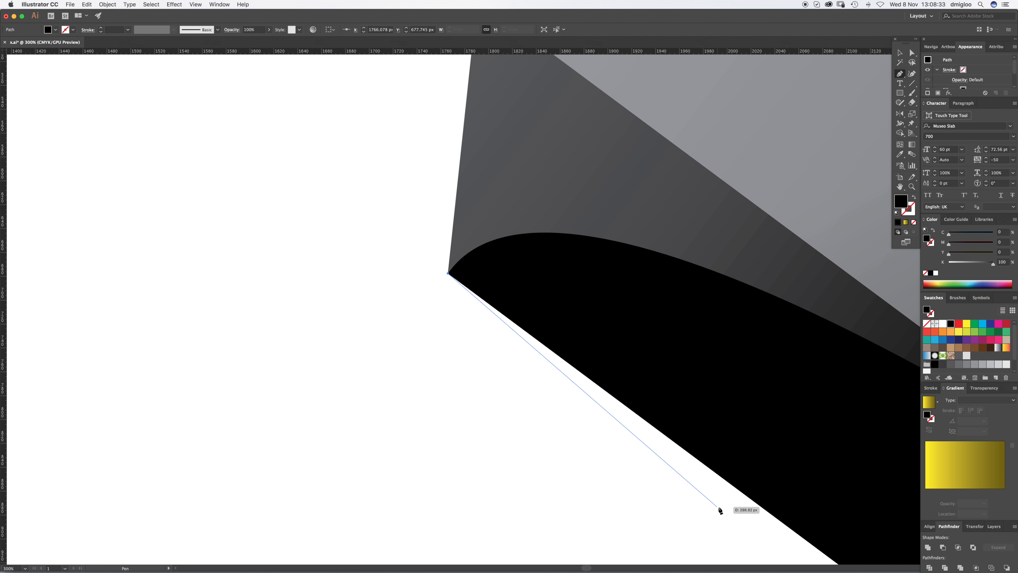
key("space")
left_click_drag(758, 526, 339, 197)
left_click_drag(752, 489, 455, 218)
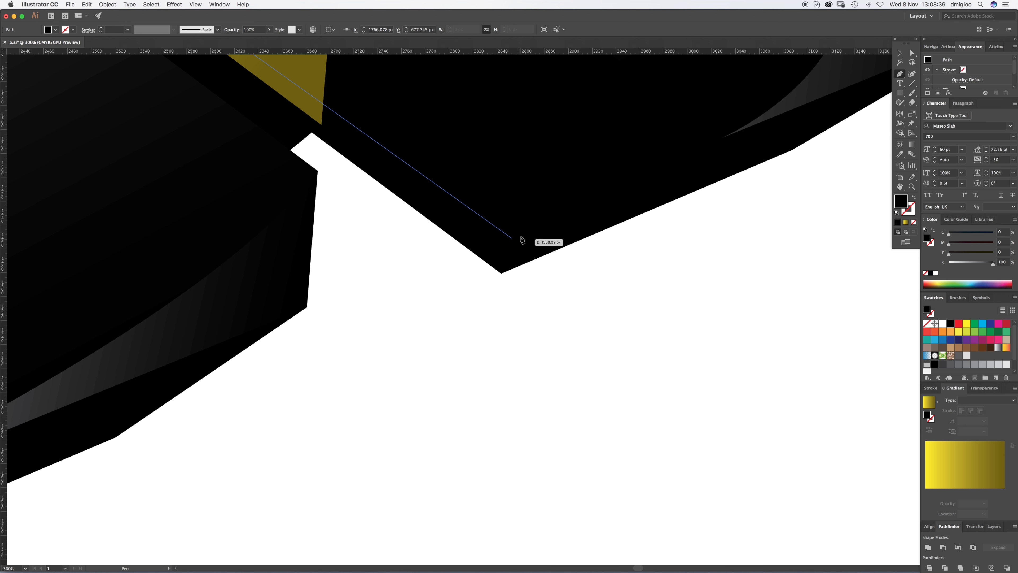
left_click(501, 274)
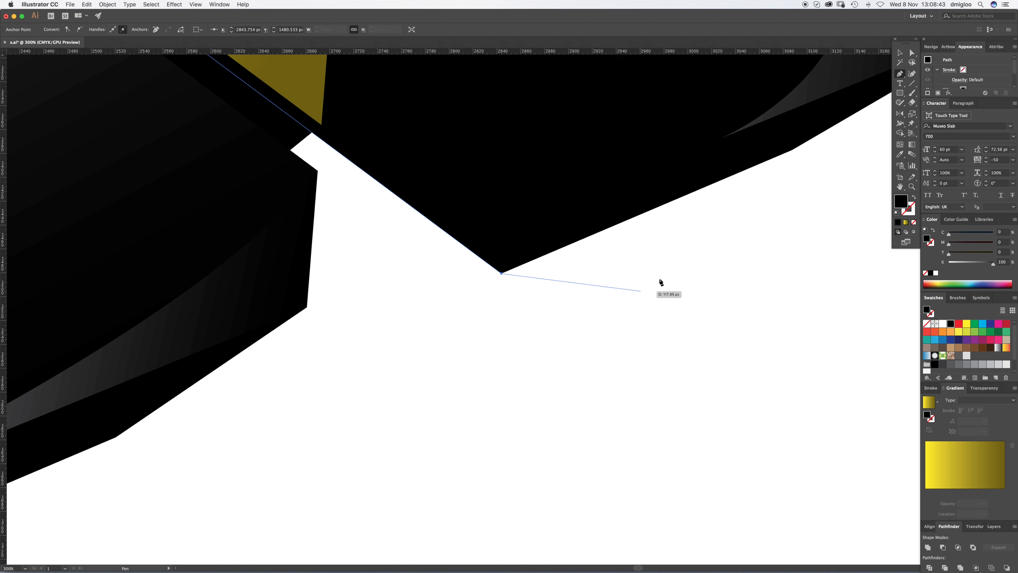
left_click(792, 150)
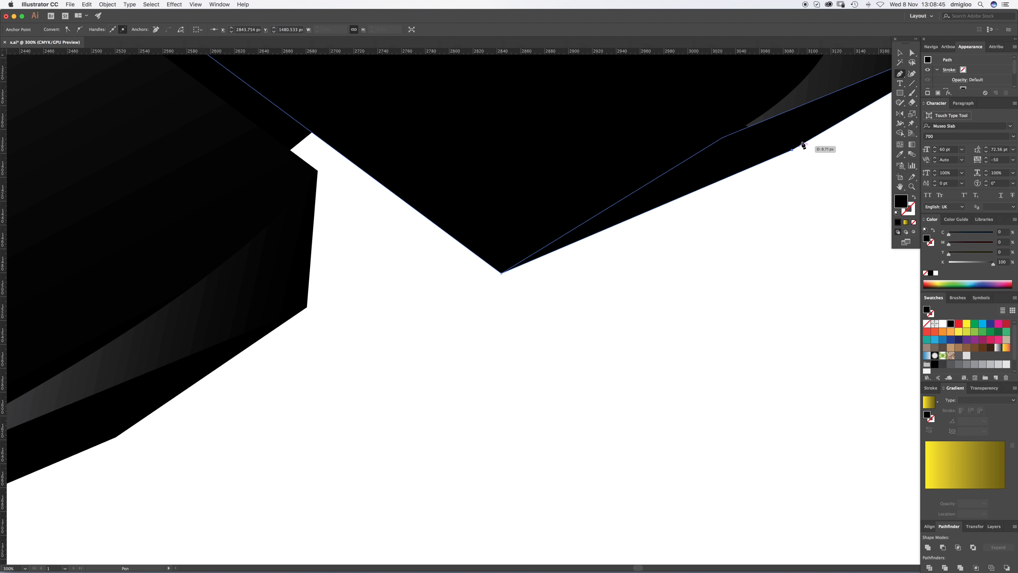
left_click(815, 136)
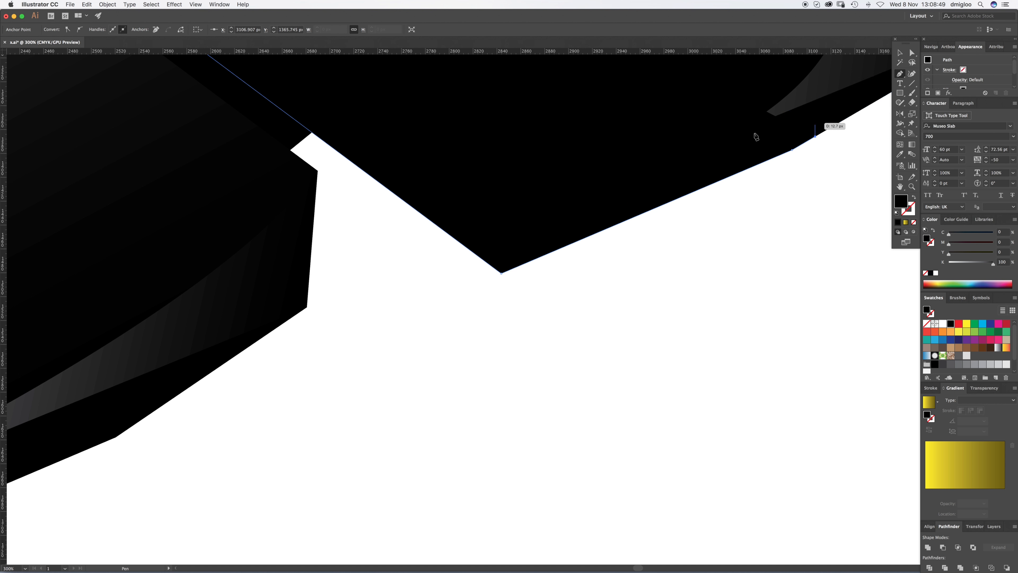
Bring the path back just inside the lower edge, through the bottom corner to the bar's upper end, to complete a thin strip.
left_click(501, 270)
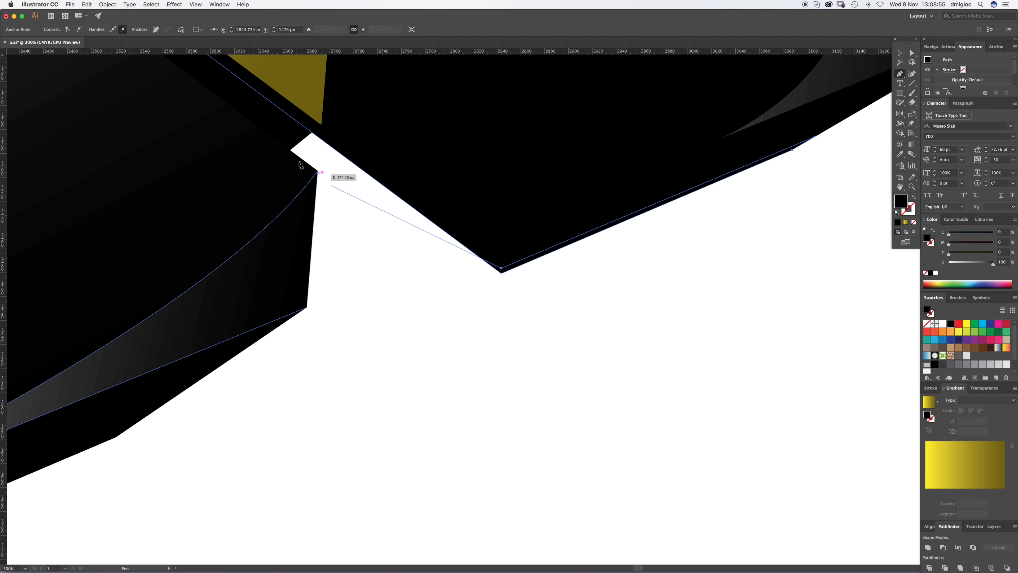
left_click_drag(290, 146, 718, 486)
left_click_drag(337, 193, 753, 532)
left_click_drag(370, 180, 729, 453)
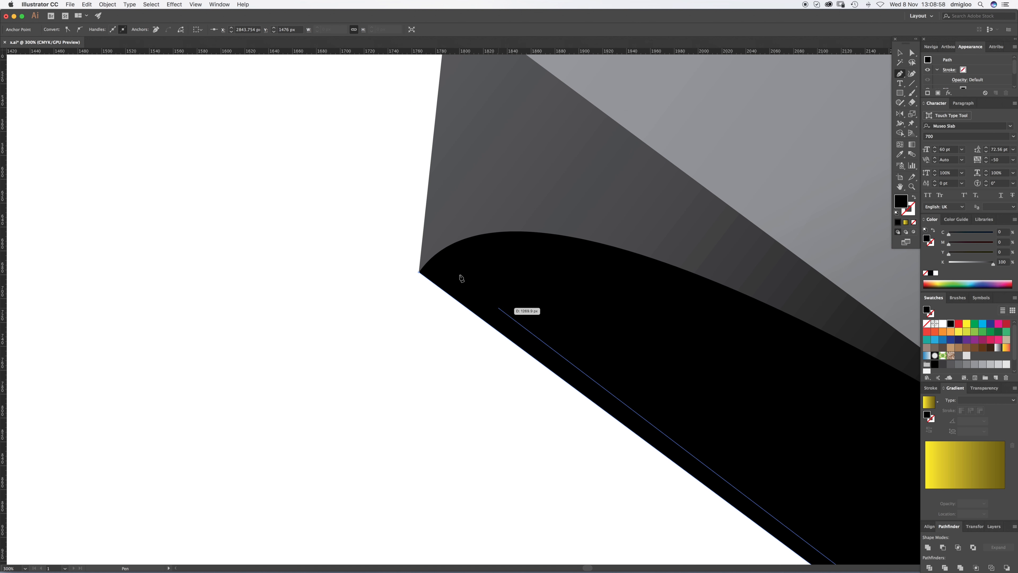
left_click(420, 269)
Move the thin strip's inner corner point at the bar's upper end slightly to fit the side face's corner.
left_click(419, 304, "super")
key("z")
left_click_drag(416, 268, 581, 231)
key("a")
left_click(436, 267)
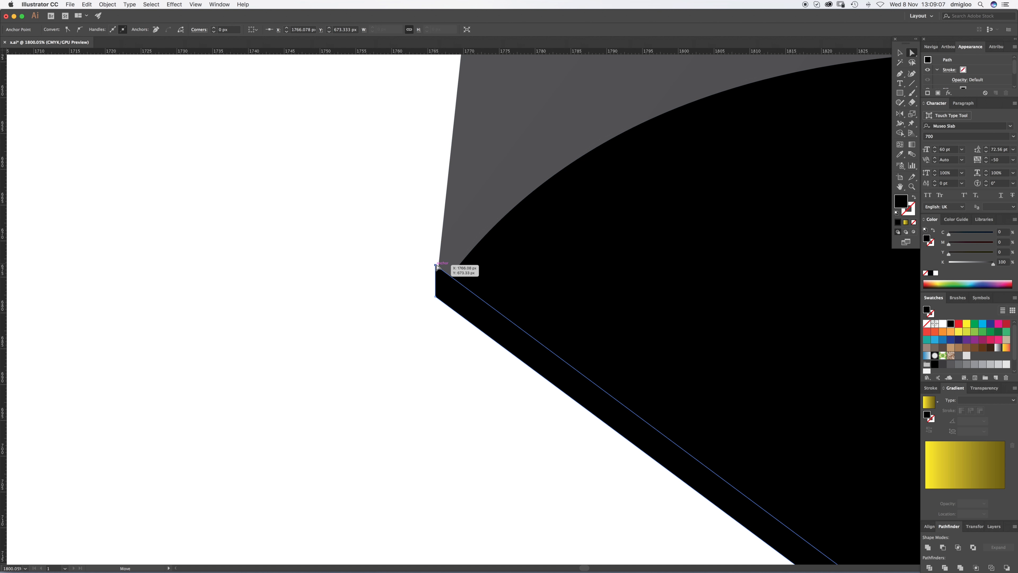
key("shift+super+a")
Fill the thin edge strip along the long bar with the sampled yellow fill colour C0 M0 Y100 K0 and deselect it.
key("z")
left_click(607, 344, "alt")
left_click(607, 343, "alt")
left_click(607, 344, "alt")
left_click(607, 343, "alt")
key("a")
left_click(529, 406)
left_click(530, 407)
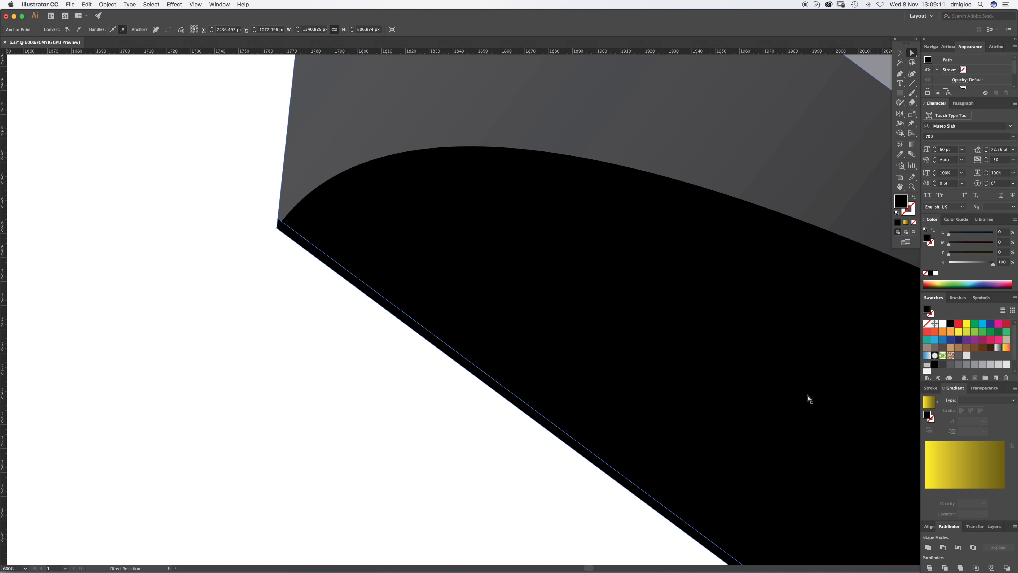
key("z")
left_click(757, 392, "alt")
left_click(756, 392, "alt")
left_click(757, 392, "alt")
left_click(756, 393, "alt")
left_click(757, 393, "alt")
left_click(757, 394, "alt")
key("i")
left_click(716, 266)
left_click_drag(312, 363, 552, 349)
key("z")
left_click(509, 280)
key("v")
left_click(491, 398)
left_click_drag(526, 403, 601, 460)
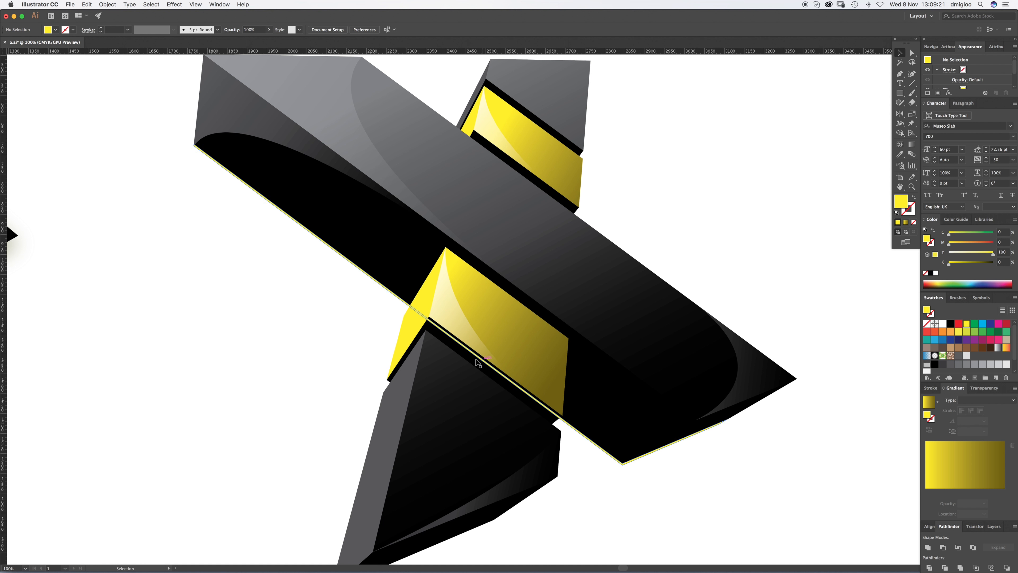
Ungroup the extrusion group containing the lower yellow band's side face and deselect its objects.
left_click(415, 319)
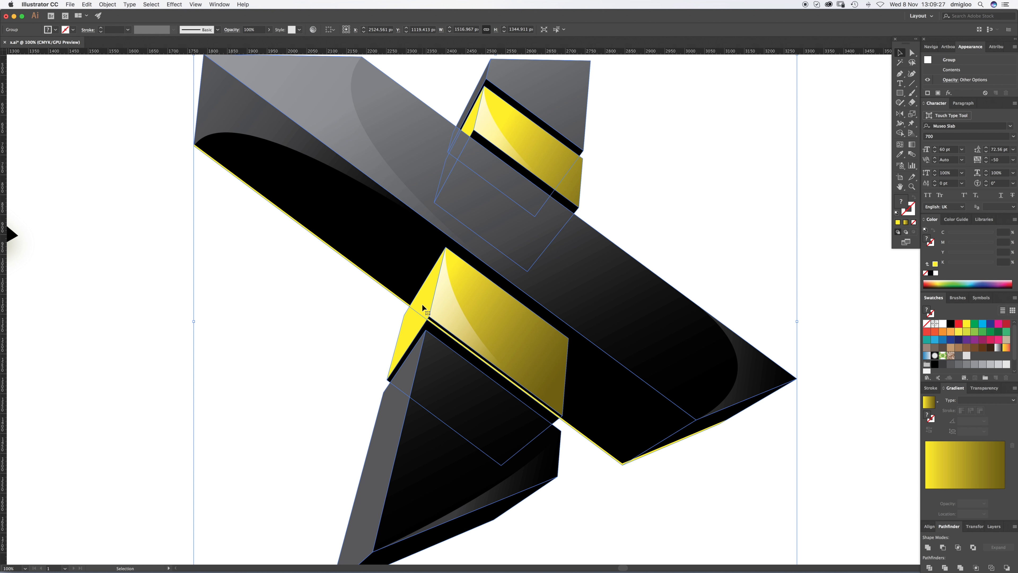
key("super")
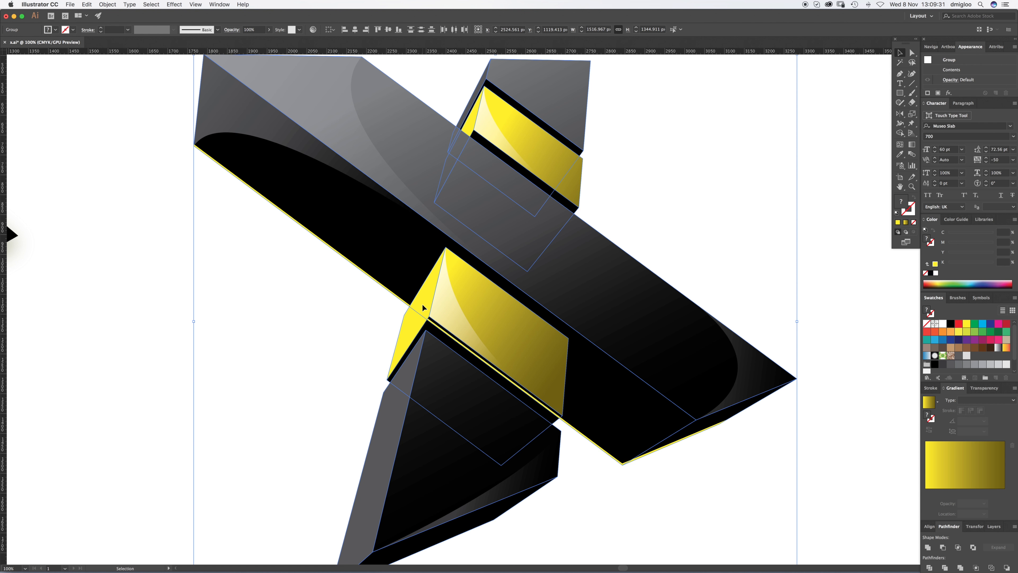
left_click(351, 387)
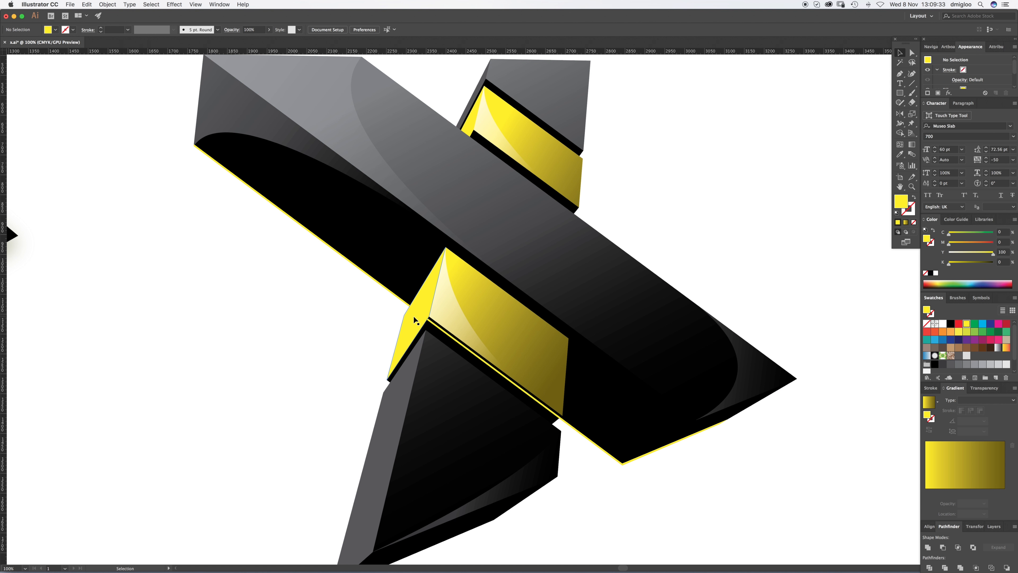
Send the yellow edge strip back in the stacking order so that it passes behind the lower yellow band and lower arm.
left_click(596, 446)
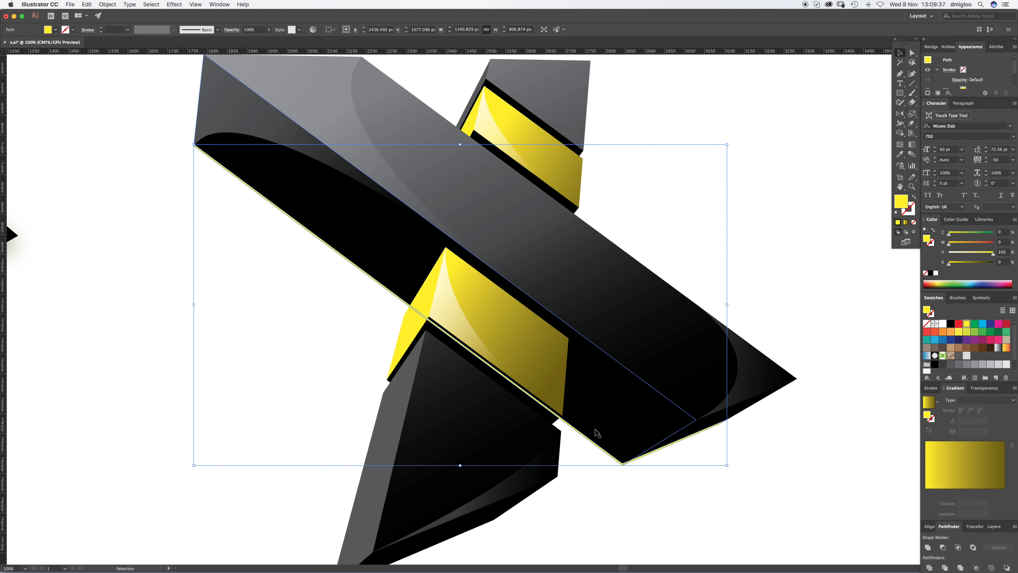
key("a")
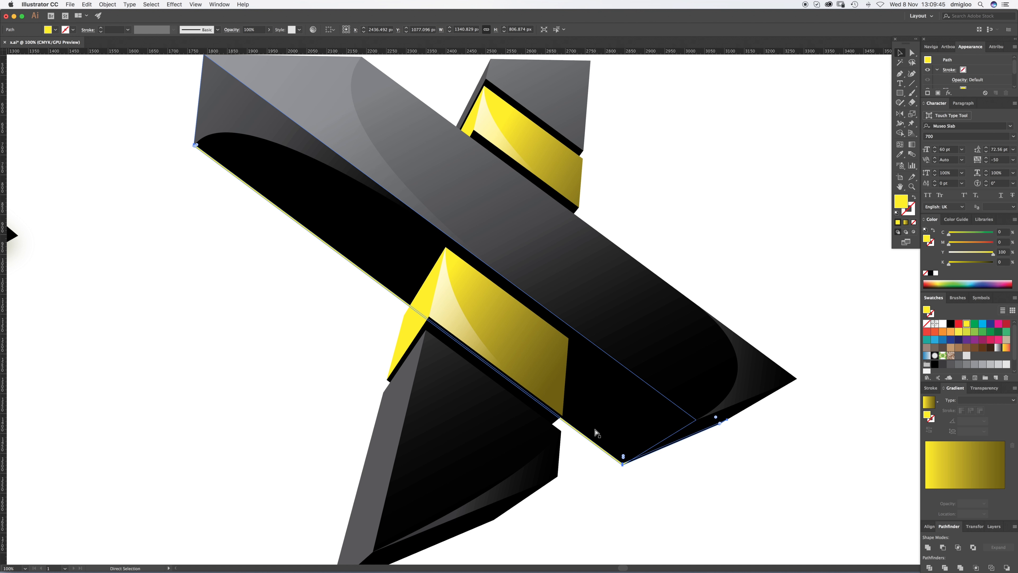
key("v")
left_click(377, 328)
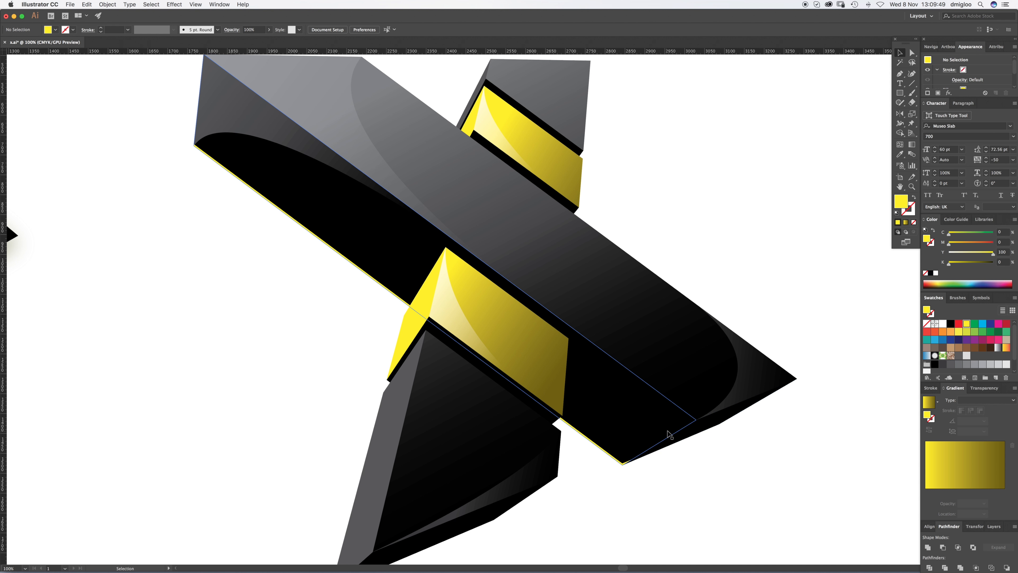
Send the black end face at the long bar's lower end backward, behind the yellow edge strip, and deselect it.
left_click(700, 429)
key("a")
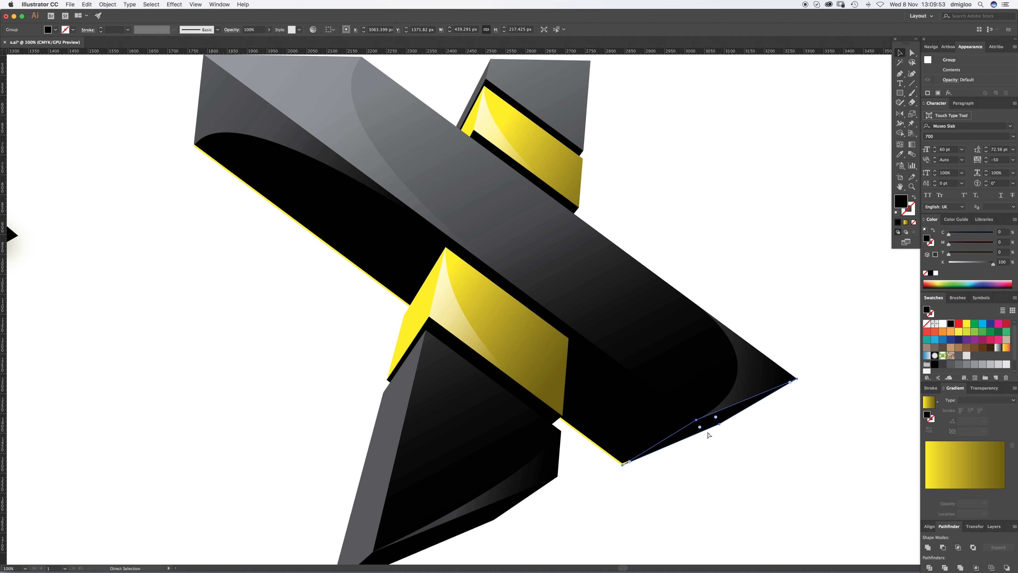
key("super+[")
left_click(658, 488)
key("z")
left_click(464, 395, "alt")
left_click(348, 370, "alt")
scroll(382, 325, "right", 3)
scroll(382, 325, "up", 1)
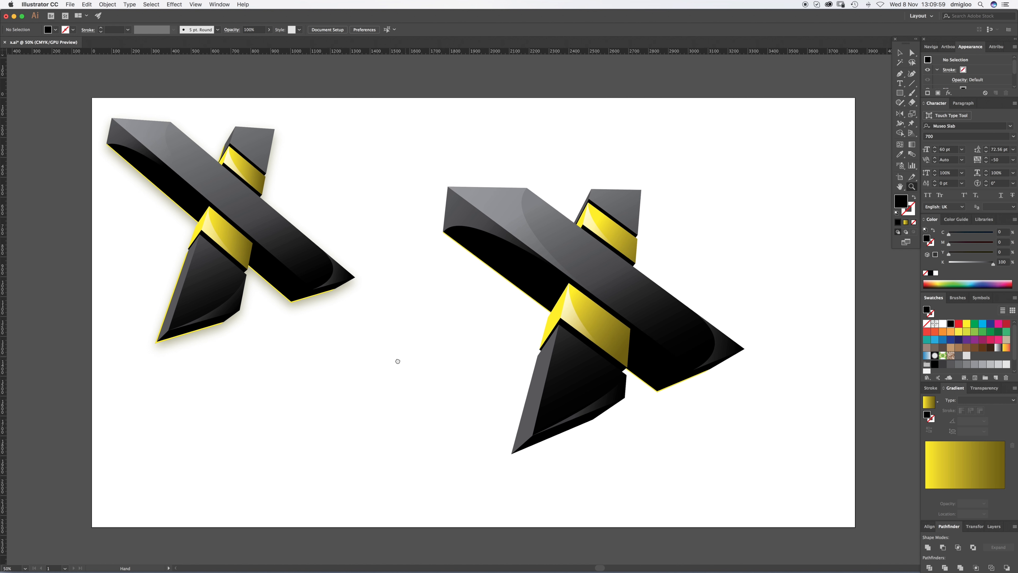
key("v")
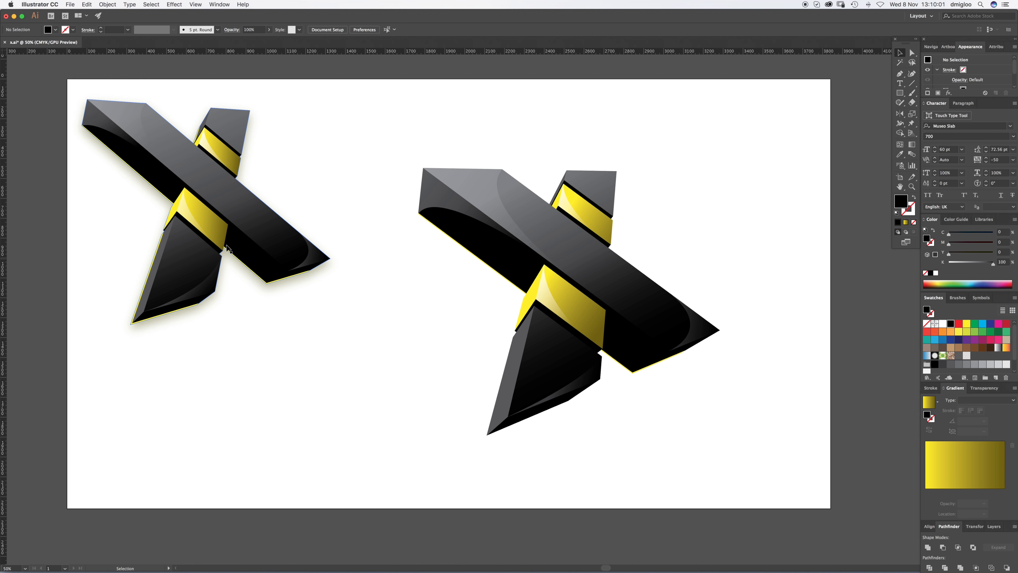
Draw a closed thin strip along the outer and lower edges of the lower arm, meeting at its pointed tip.
key("z")
left_click_drag(555, 191, 583, 171)
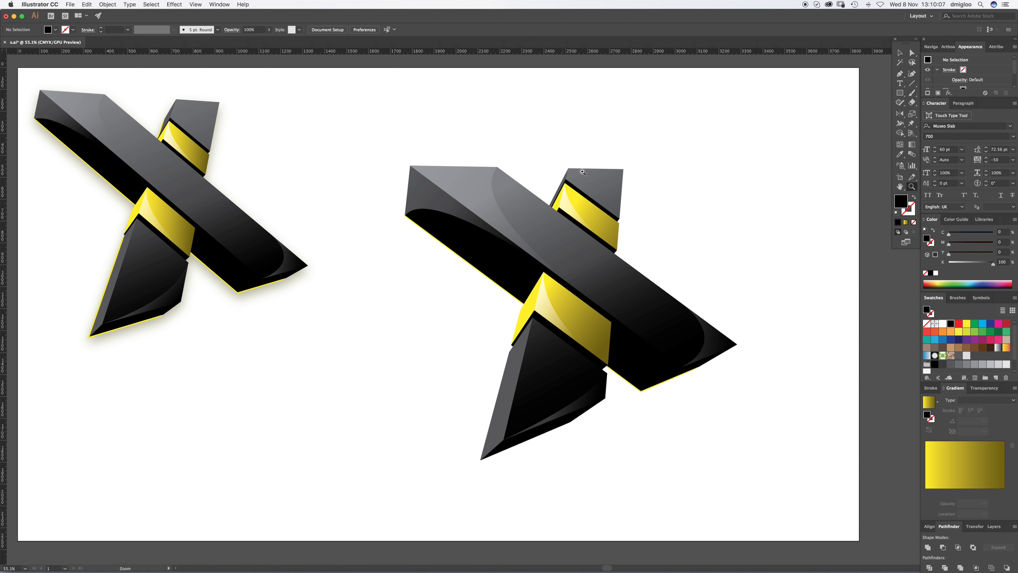
key("a")
key("z")
left_click(527, 399)
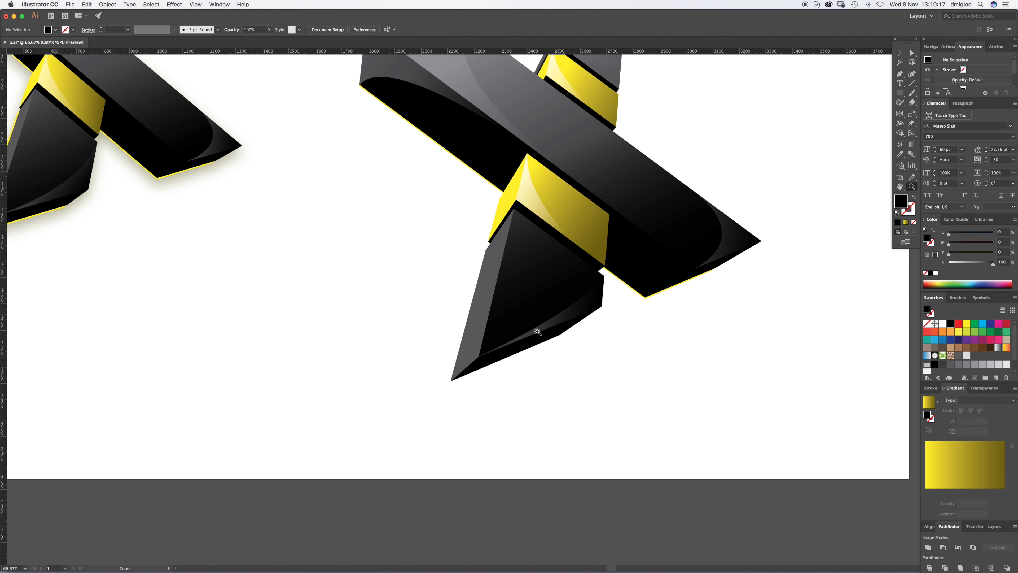
left_click(525, 300)
left_click(524, 302)
key("a")
key("p")
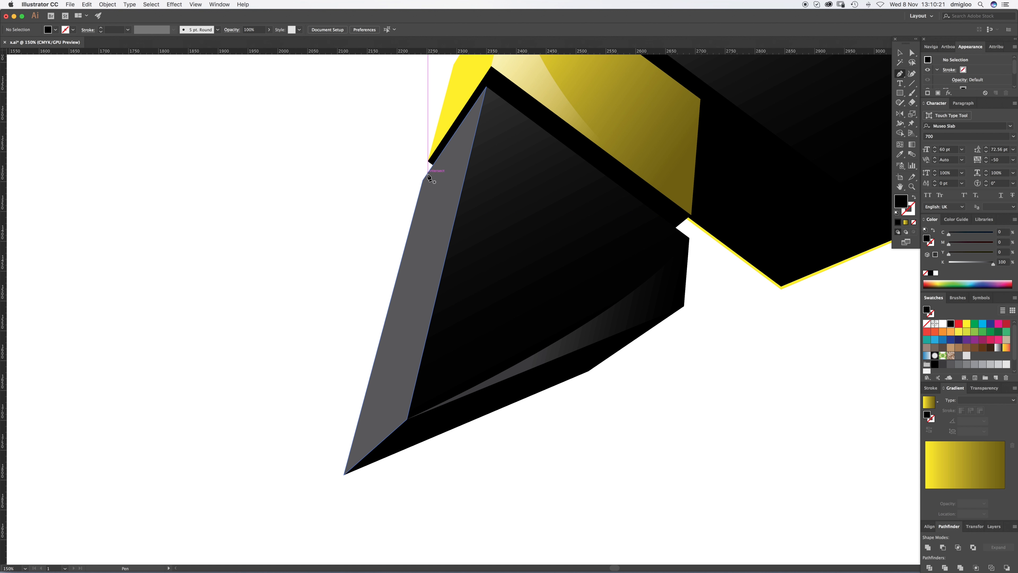
left_click(423, 180)
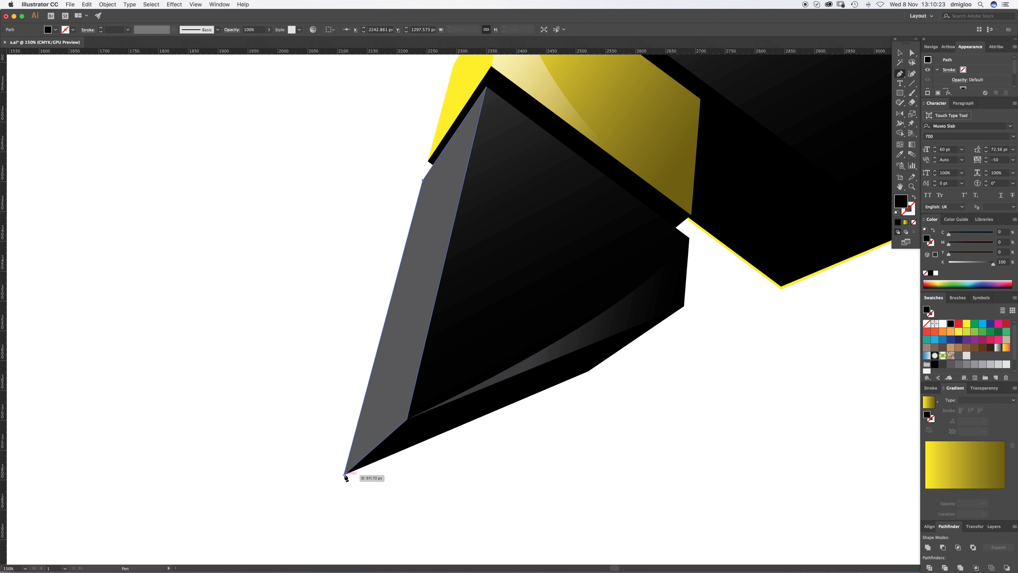
left_click(344, 475)
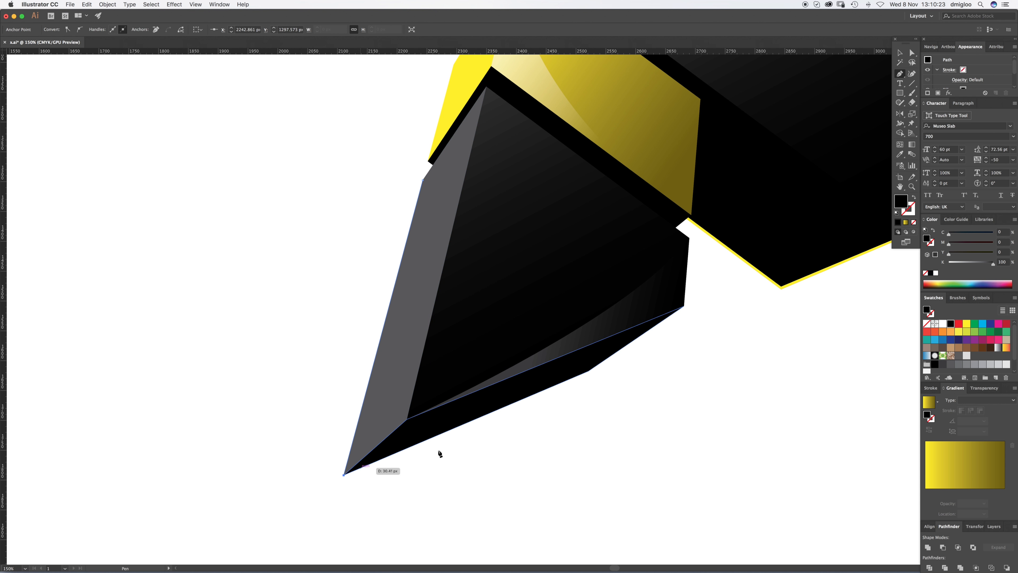
left_click(589, 371)
left_click(602, 362)
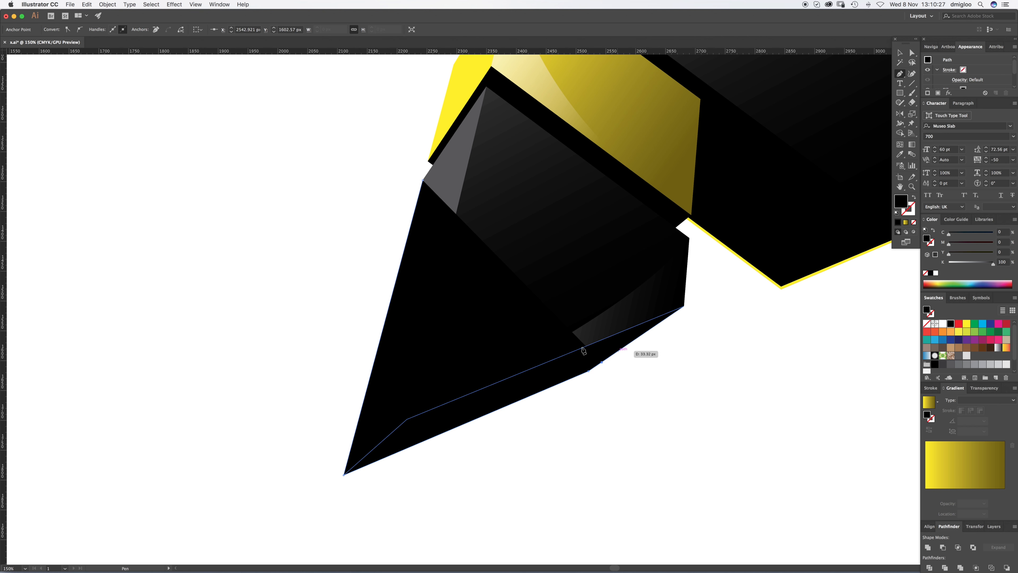
left_click(350, 469)
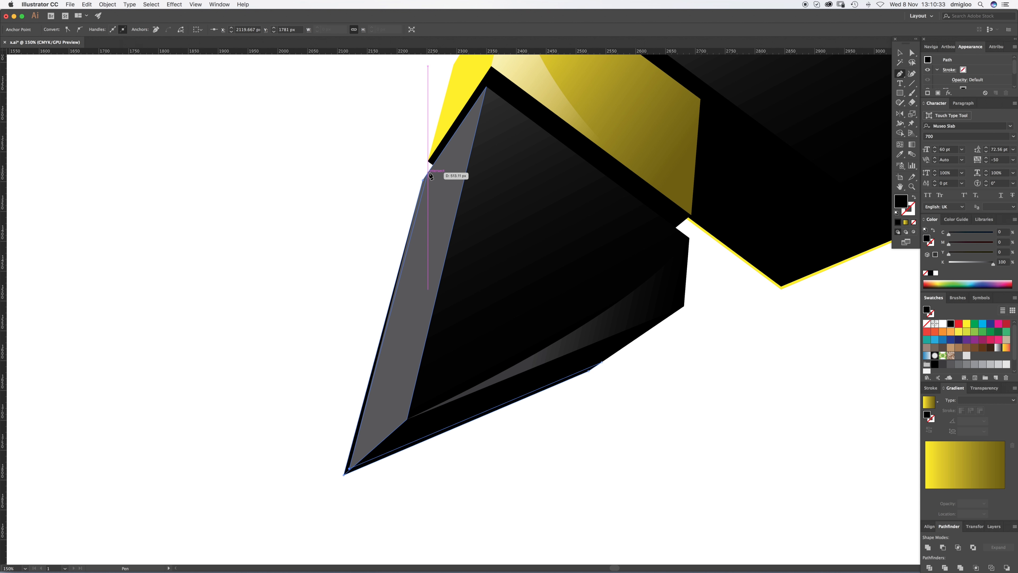
left_click(424, 182)
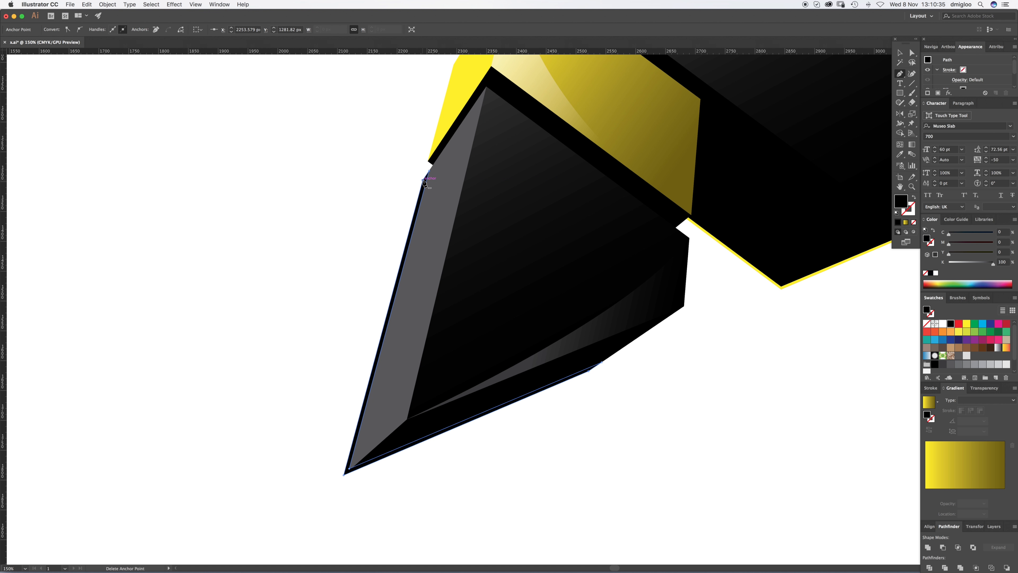
Fill the lower arm's thin edge strip with the sampled yellow fill colour C0 M0 Y100 K0 and deselect it.
key("super+minus")
left_click_drag(760, 313, 654, 325)
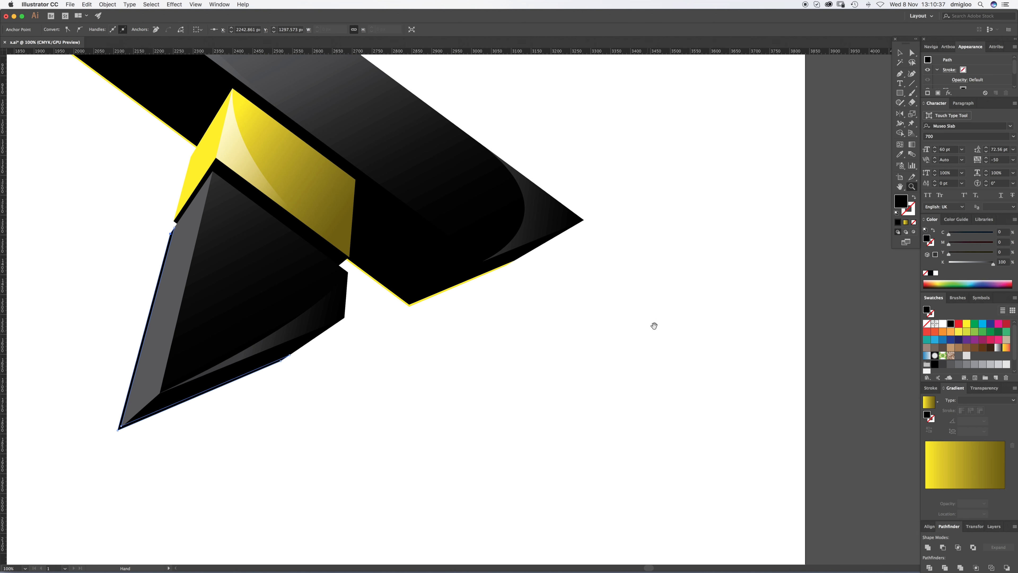
key("super+minus")
key("i")
left_click(764, 219)
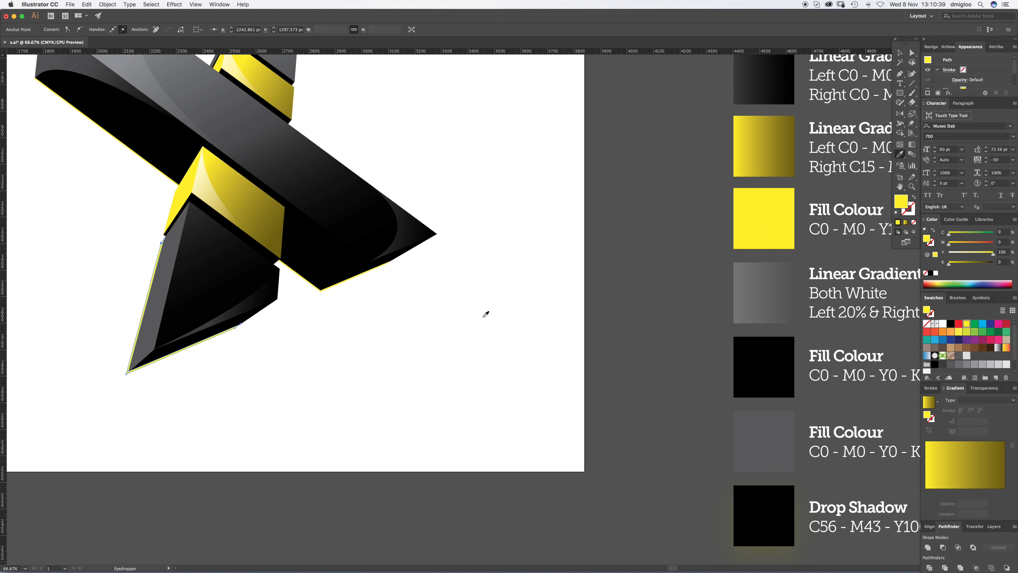
scroll(484, 314, "left", 5)
key("a")
left_click(455, 389)
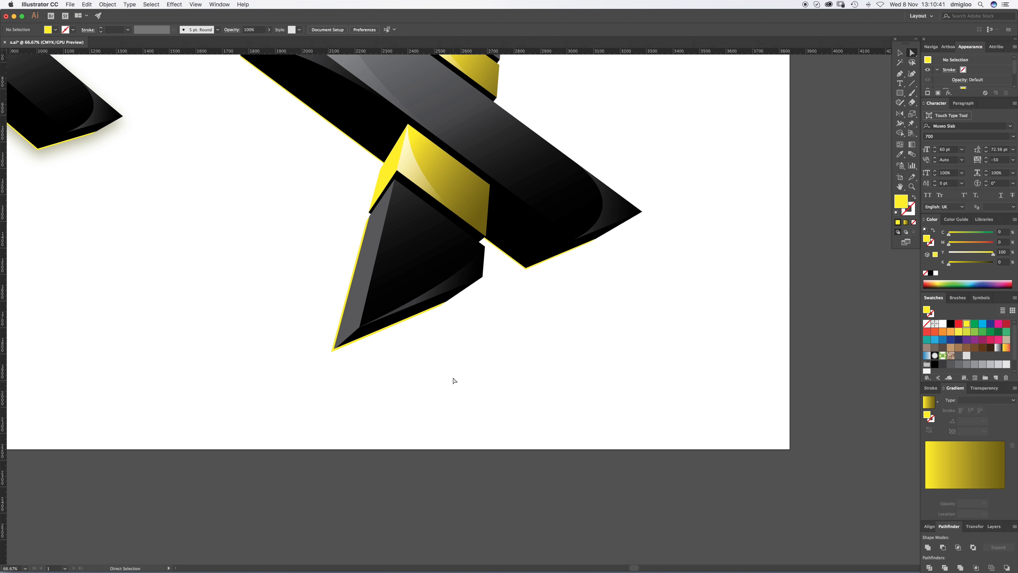
Adjust the end anchor points of the lower arm's yellow strip so that its ends line up with the arm's edges.
key("super+minus")
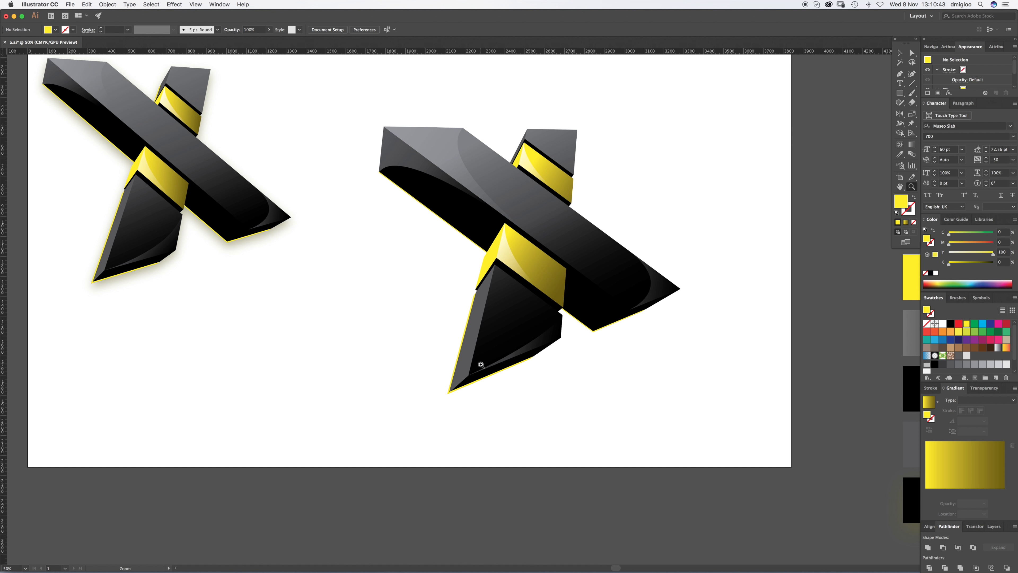
left_click_drag(478, 303, 722, 240)
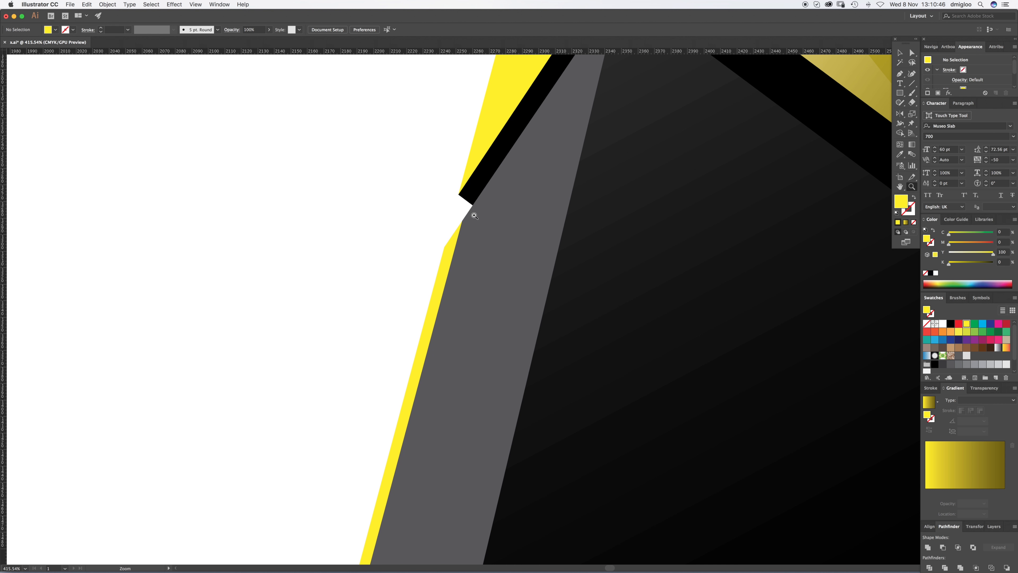
left_click(461, 225)
left_click_drag(463, 224, 455, 231)
left_click_drag(451, 421, 521, 49)
left_click_drag(421, 510, 526, 144)
left_click_drag(416, 308, 410, 315)
left_click_drag(683, 253, 298, 461)
left_click_drag(631, 217, 623, 221)
left_click(587, 268)
key("super+space")
left_click_drag(500, 174, 496, 173)
left_click(496, 173, "alt")
left_click(504, 172, "alt")
left_click(509, 172, "alt")
left_click(509, 171, "alt")
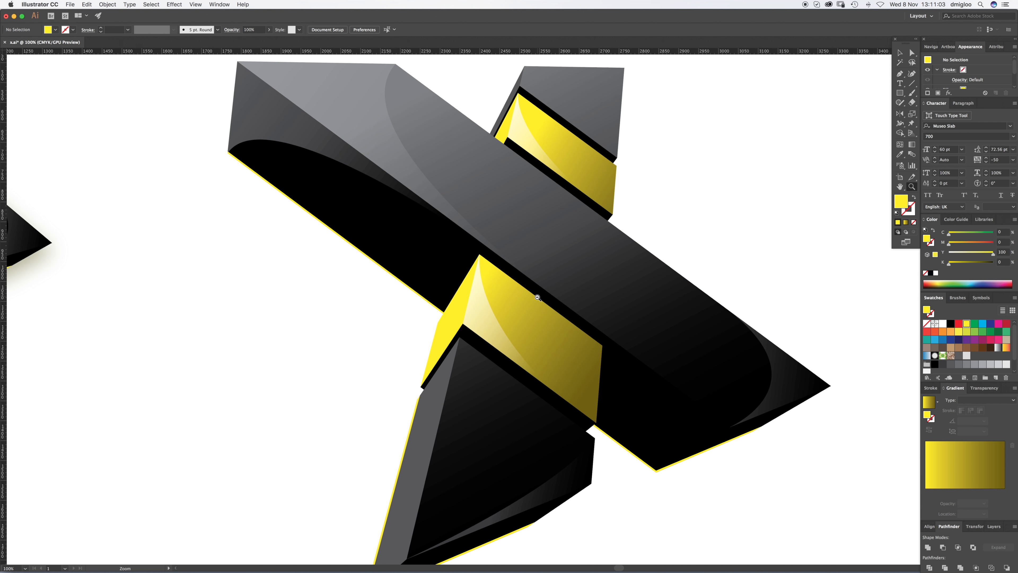
left_click(538, 298, "alt")
left_click(485, 348, "alt")
Delete the finished reference X with the drop shadow from the artboard.
key("v")
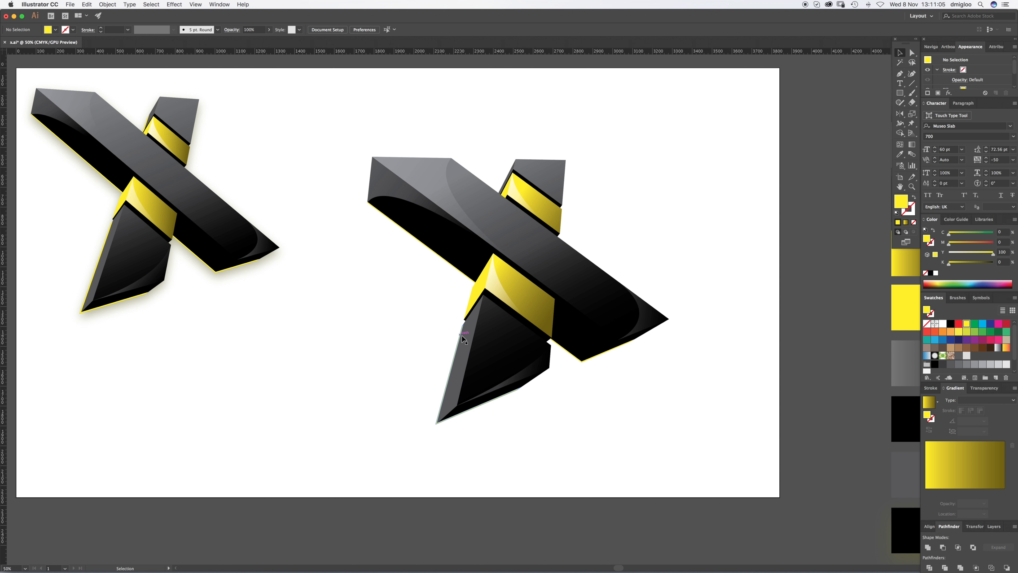
key("super+space")
left_click(441, 313, "alt")
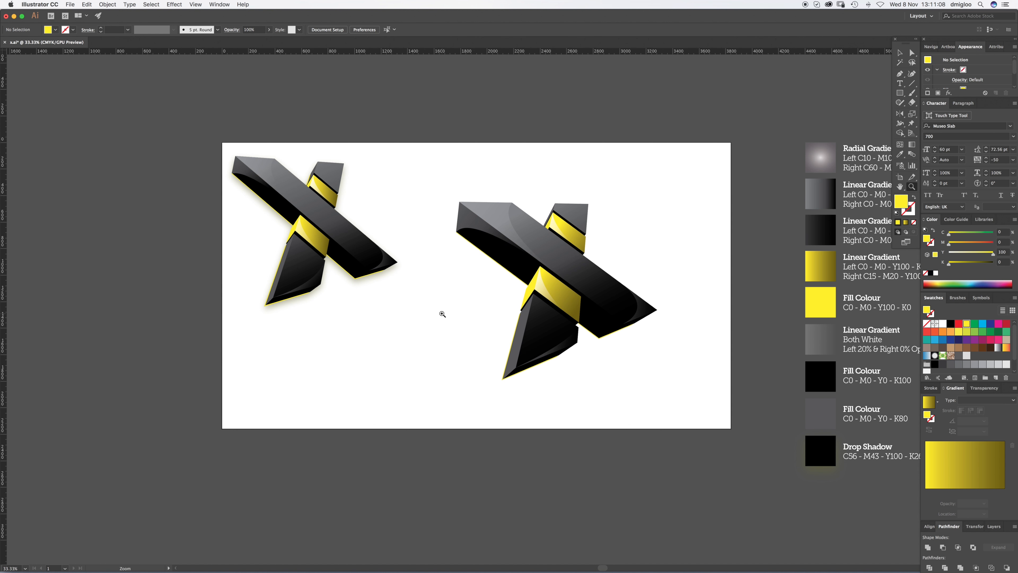
left_click(345, 227)
key("Delete")
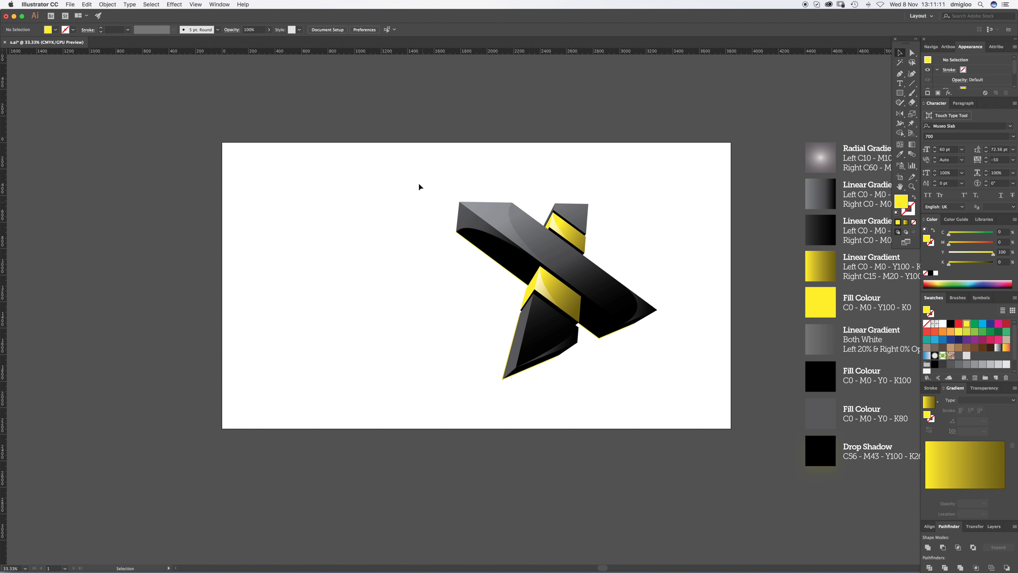
Group all parts of the recreated X and centre the group horizontally and vertically on the artboard.
left_click_drag(560, 218, 703, 396)
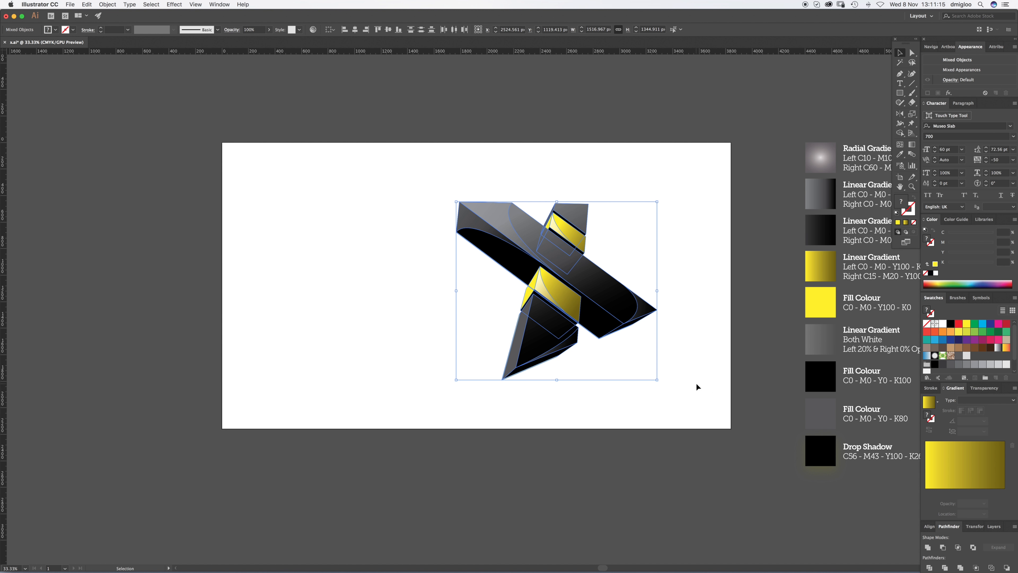
key("super+g")
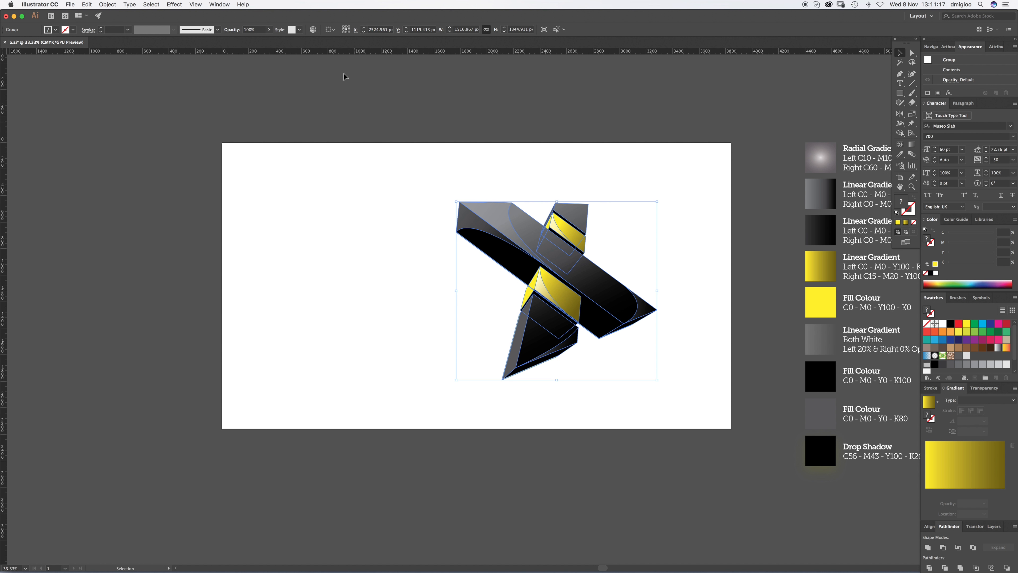
left_click(334, 31)
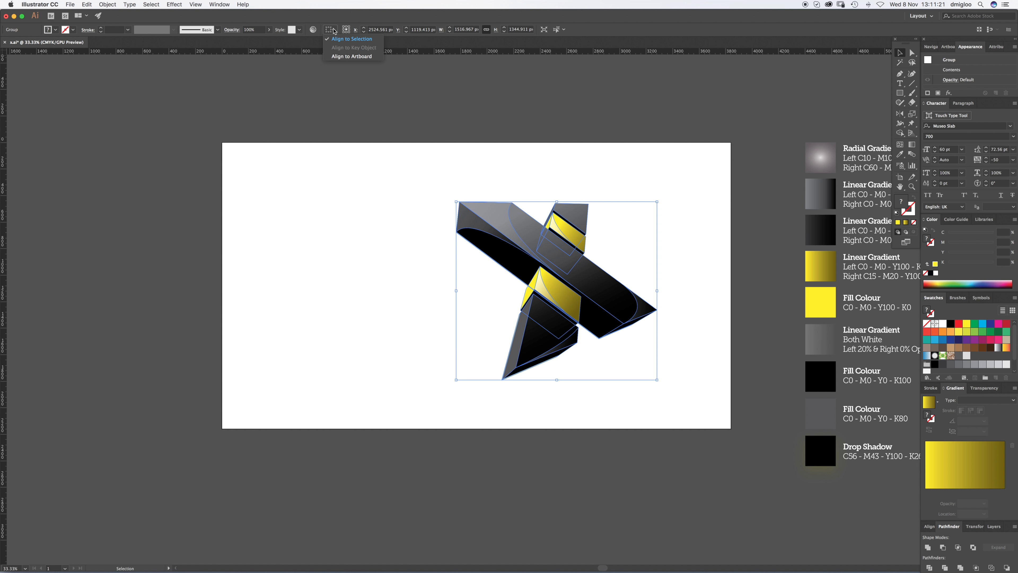
left_click(352, 57)
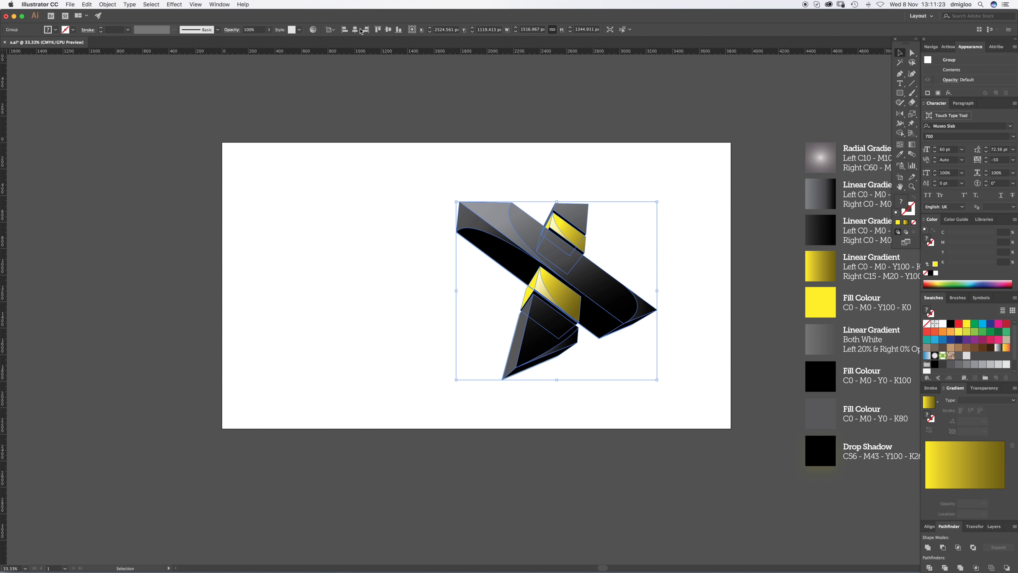
left_click(356, 30)
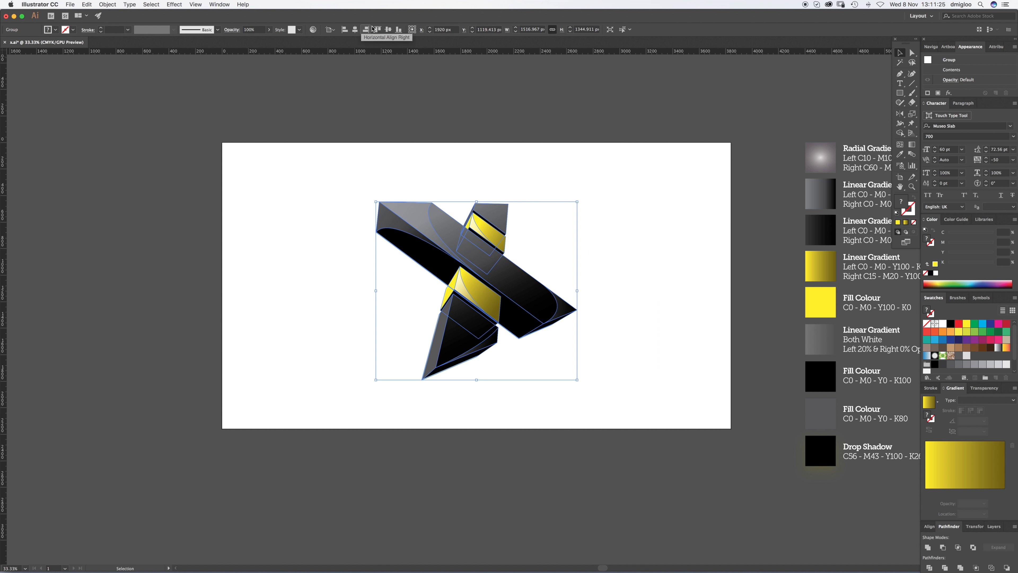
left_click(388, 30)
Enlarge the X group proportionally about its centre to about 1752 by 1553 px and deselect it.
left_click_drag(577, 285, 622, 283)
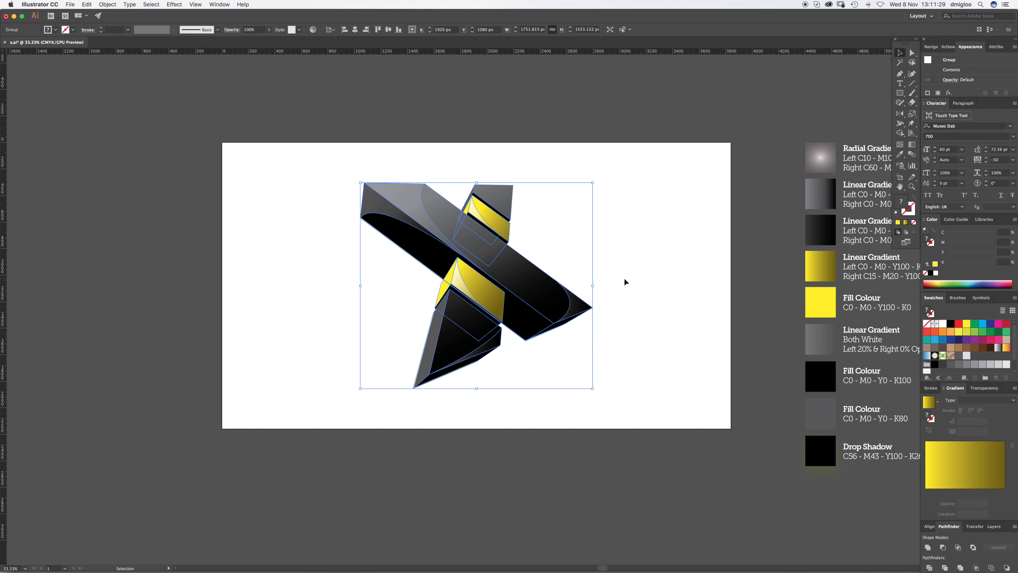
left_click(625, 281)
Draw a 3840 by 2160 px rectangle covering the whole artboard.
left_click(900, 93)
left_click_drag(223, 143, 737, 423)
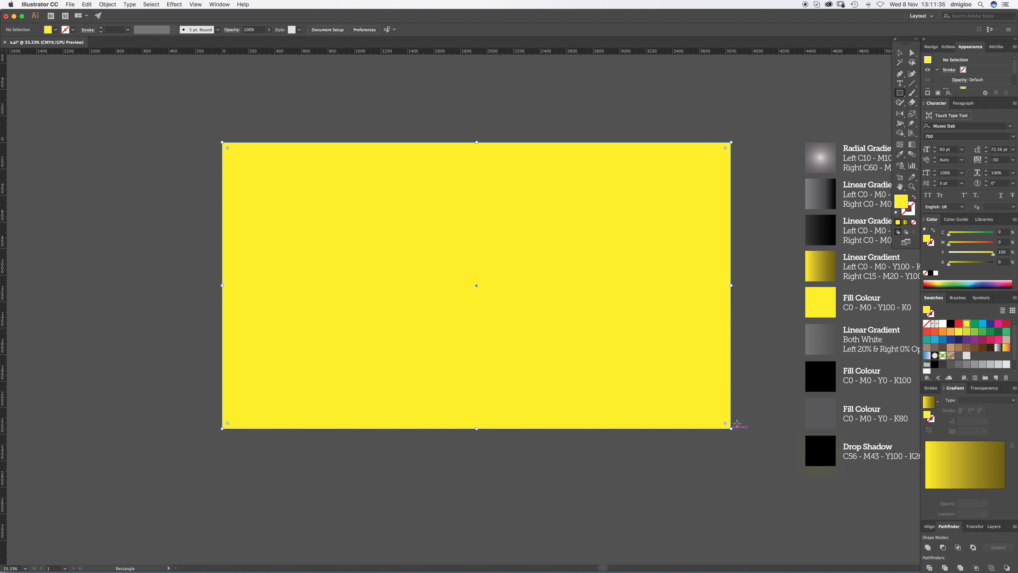
Fill the rectangle with the sampled radial gradient, C10 M10 Y9 K0 to C60 M55 Y50 K25, and send it behind the X.
key("i")
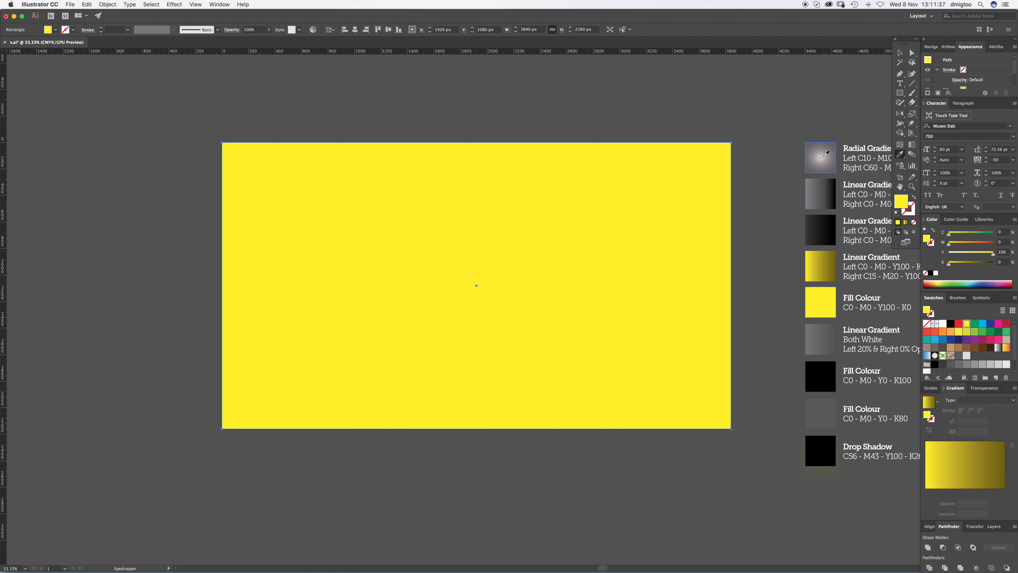
left_click(826, 154)
scroll(686, 234, "right", 3)
scroll(686, 234, "down", 1)
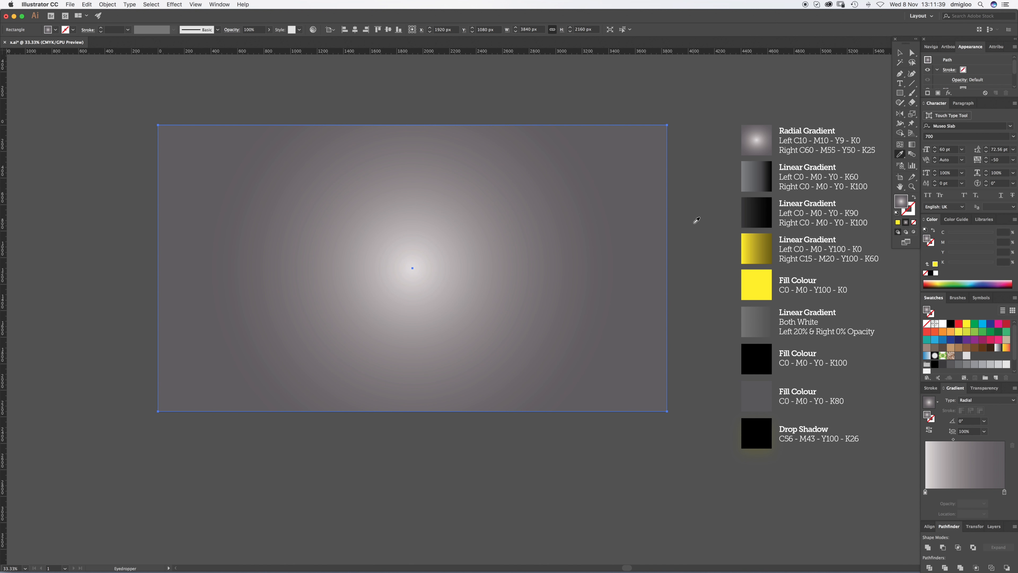
key("shift+super+bracketleft")
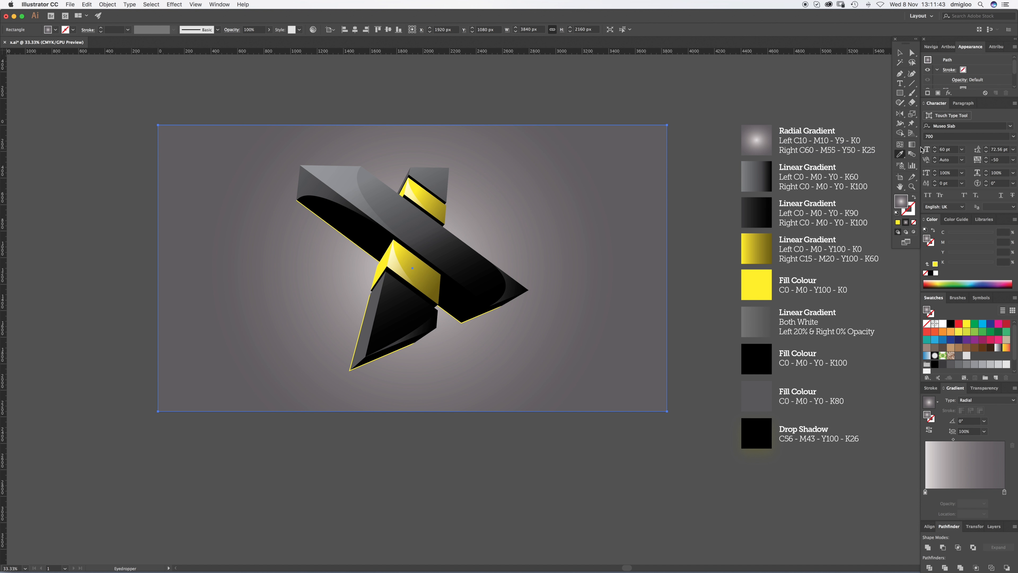
Reshape the background's radial gradient into an ellipse behind the X, at about -56.5° with a 75.7% aspect ratio, and deselect the rectangle.
left_click(912, 145)
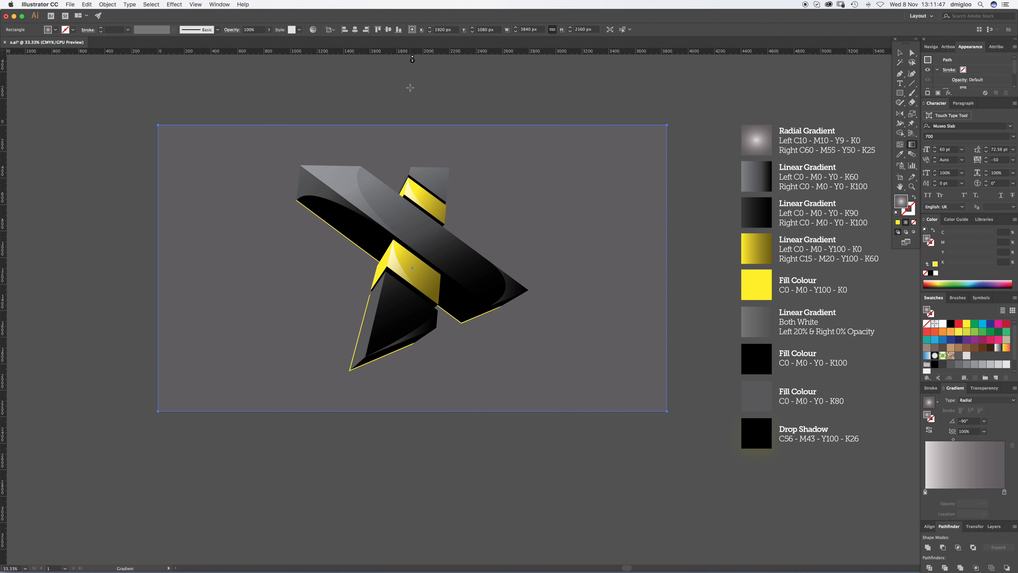
left_click_drag(414, 65, 412, 151)
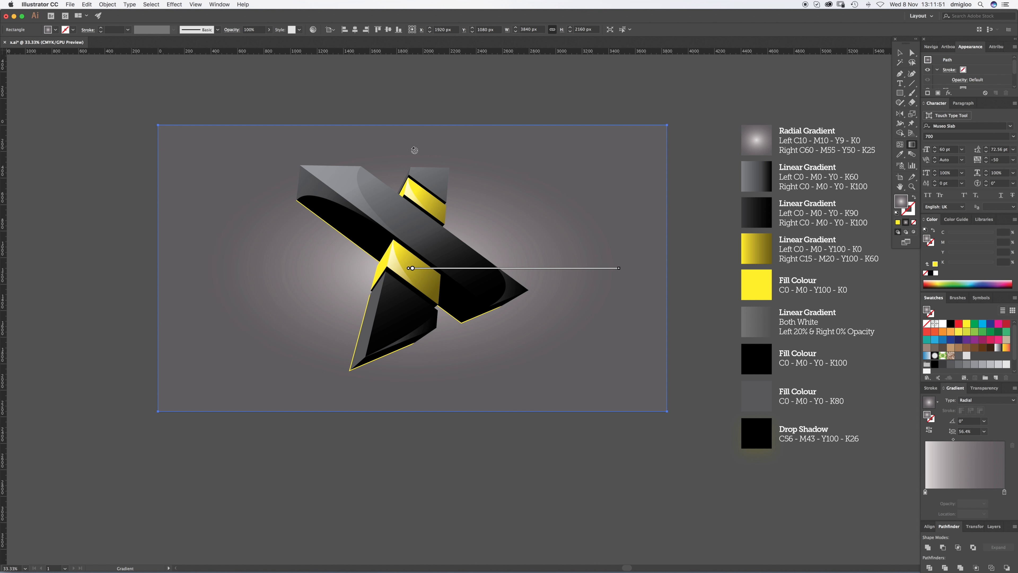
left_click_drag(206, 268, 212, 267)
mouse_move(618, 270)
left_mouse_down()
mouse_move(587, 350)
mouse_move(524, 435)
left_mouse_up()
left_click_drag(412, 268, 411, 254)
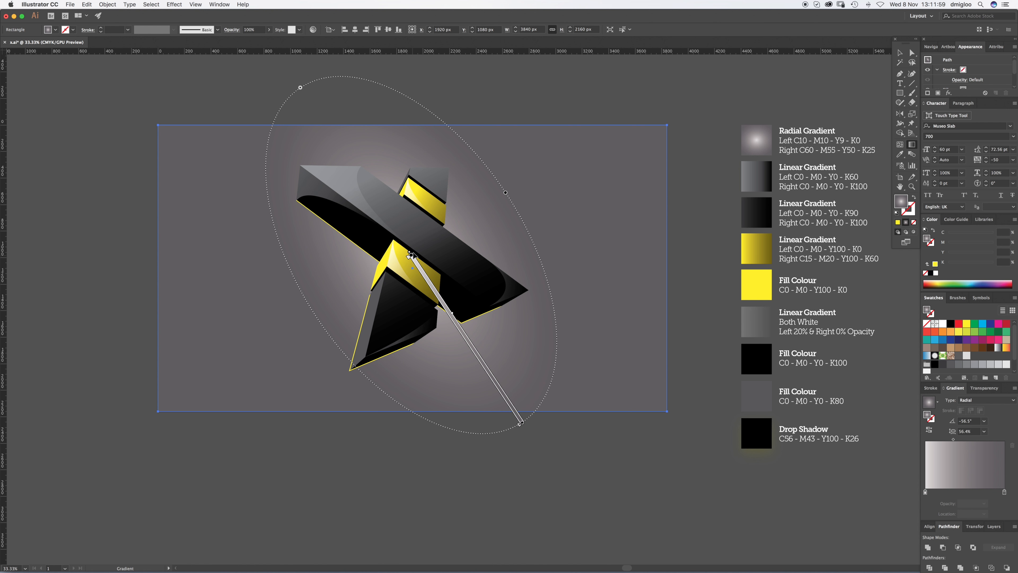
left_click_drag(519, 185, 539, 166)
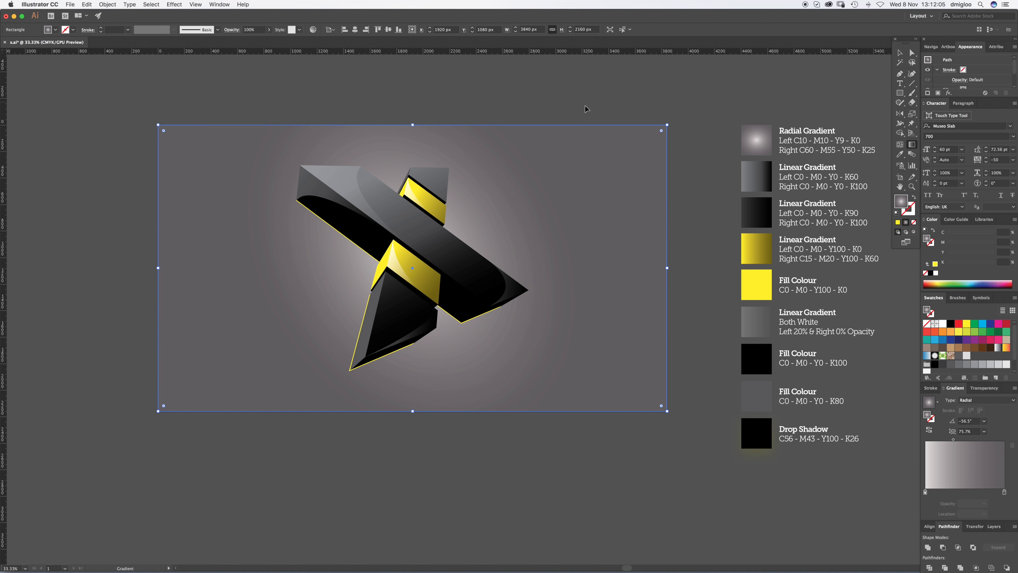
key("super+shift+a")
key("v")
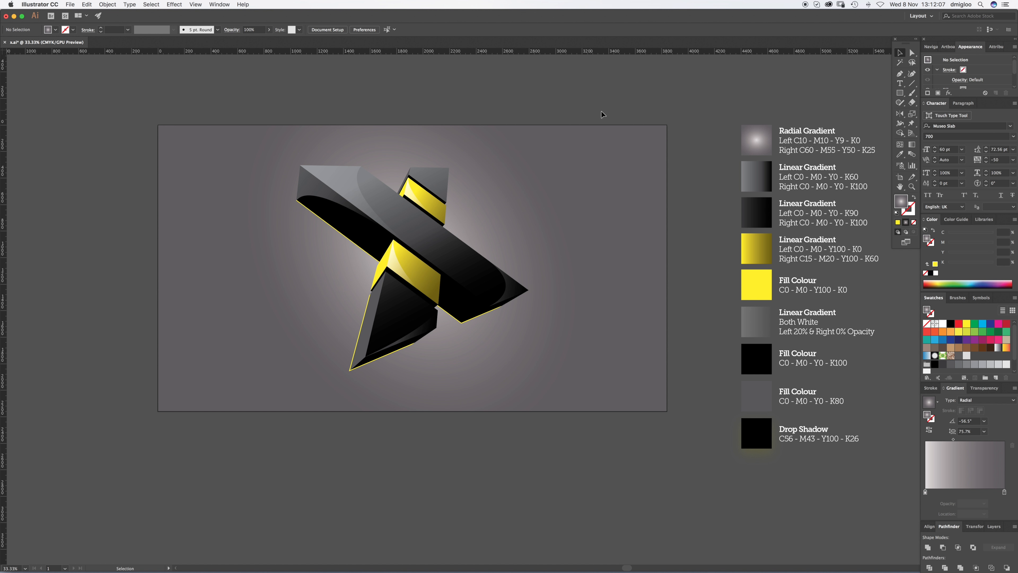
Lock the background rectangle and select the X logo group.
left_click(600, 161)
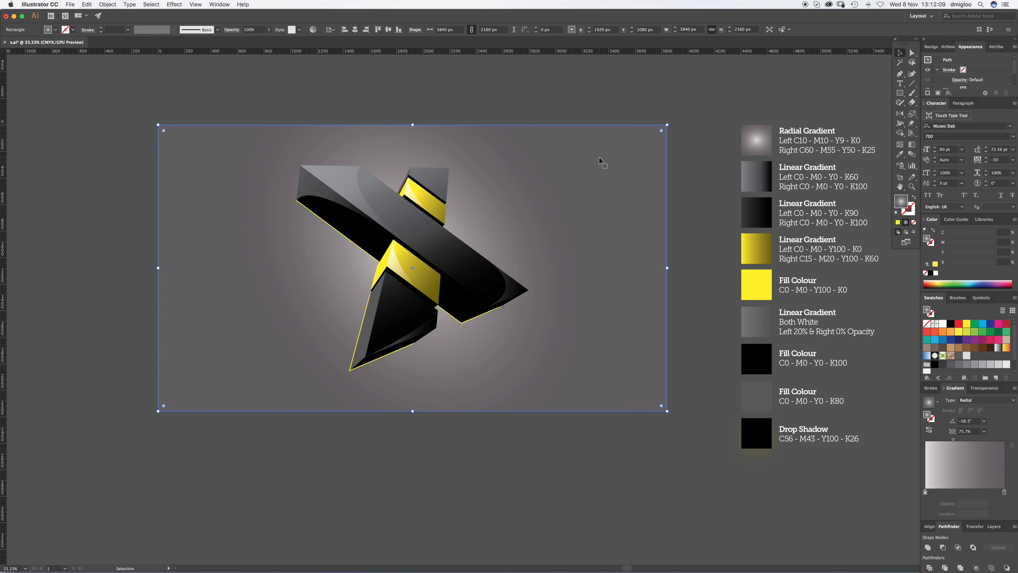
key("super+shift+a")
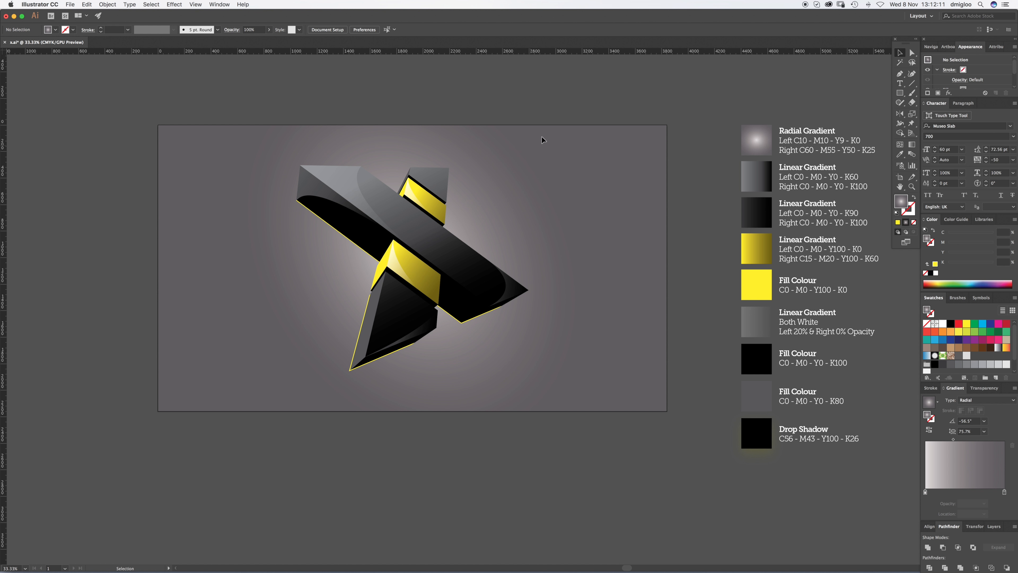
left_click_drag(284, 385, 286, 379)
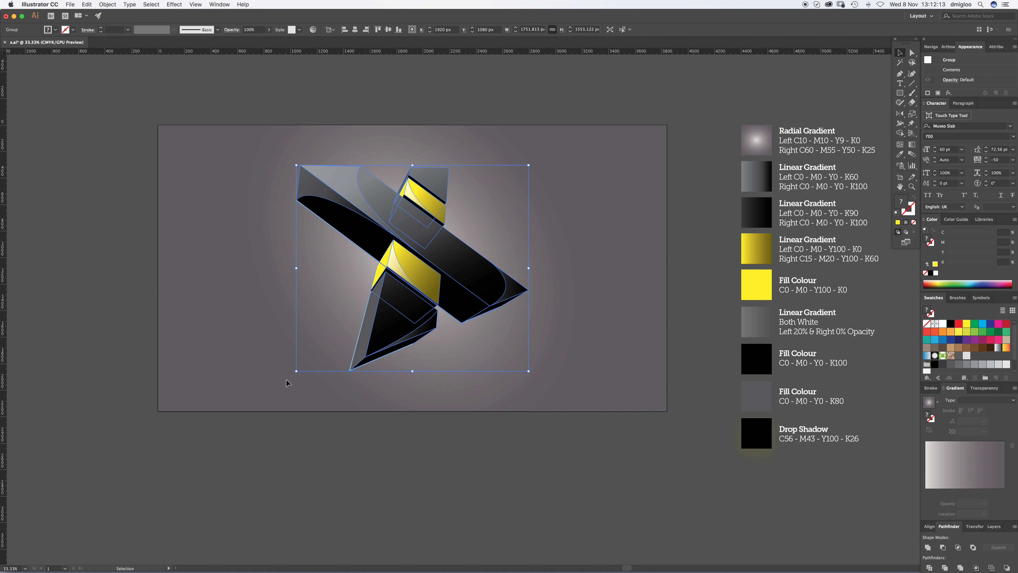
key("a")
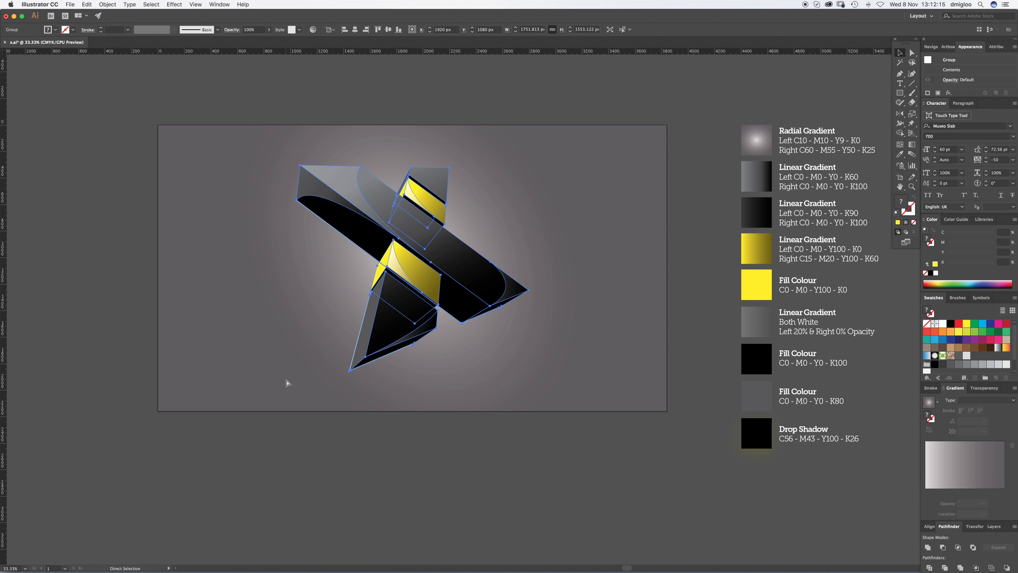
key("v")
left_click_drag(482, 222, 556, 174)
key("super+z")
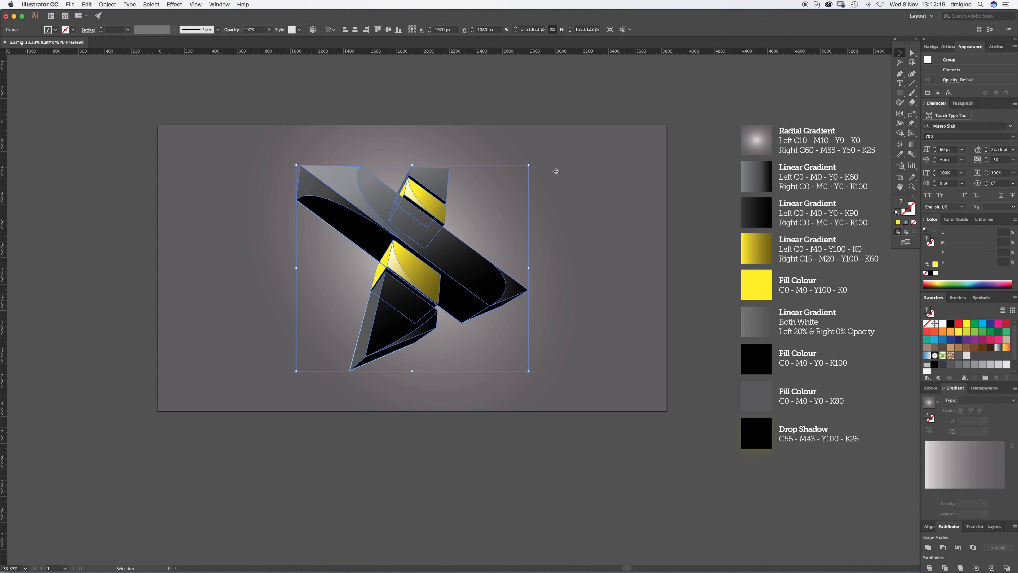
Unite a copy of the X logo into one silhouette, fill it with the sampled C0 M0 Y0 K100 and place it behind the X.
left_click(928, 547)
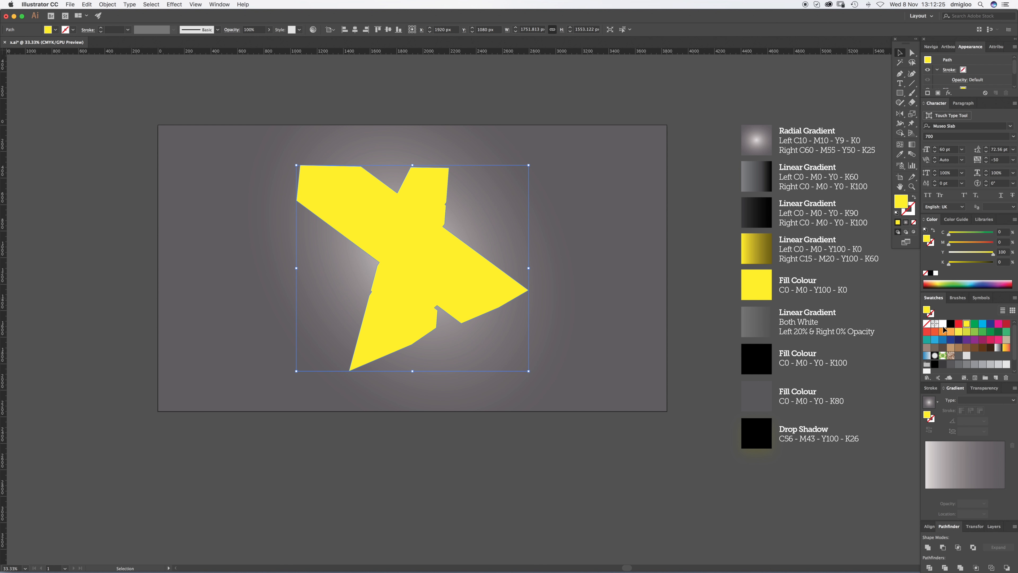
key("i")
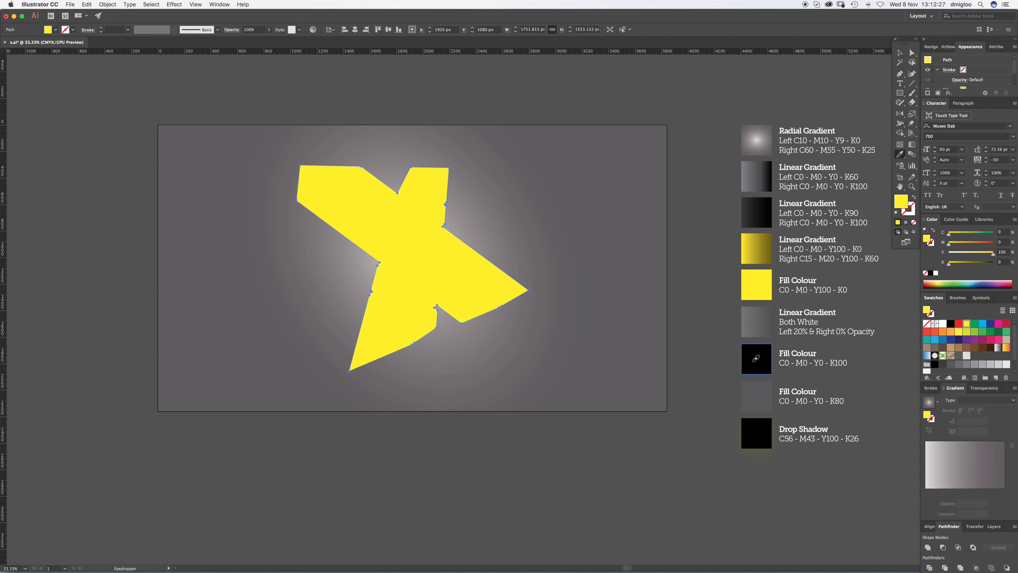
left_click(752, 361)
key("shift+super+a")
key("v")
left_click(462, 298)
key("super+c")
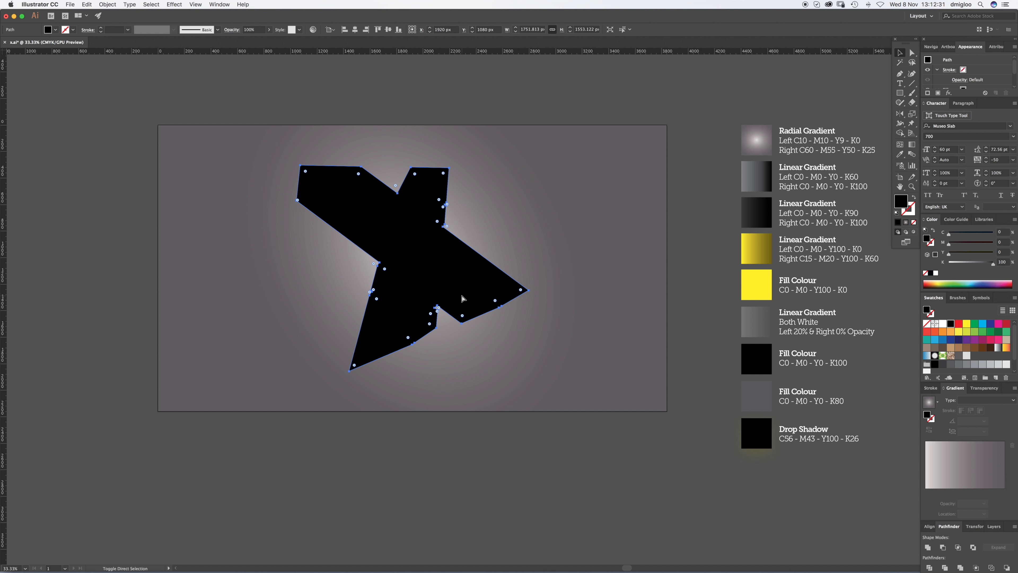
key("shift+super+bracketleft")
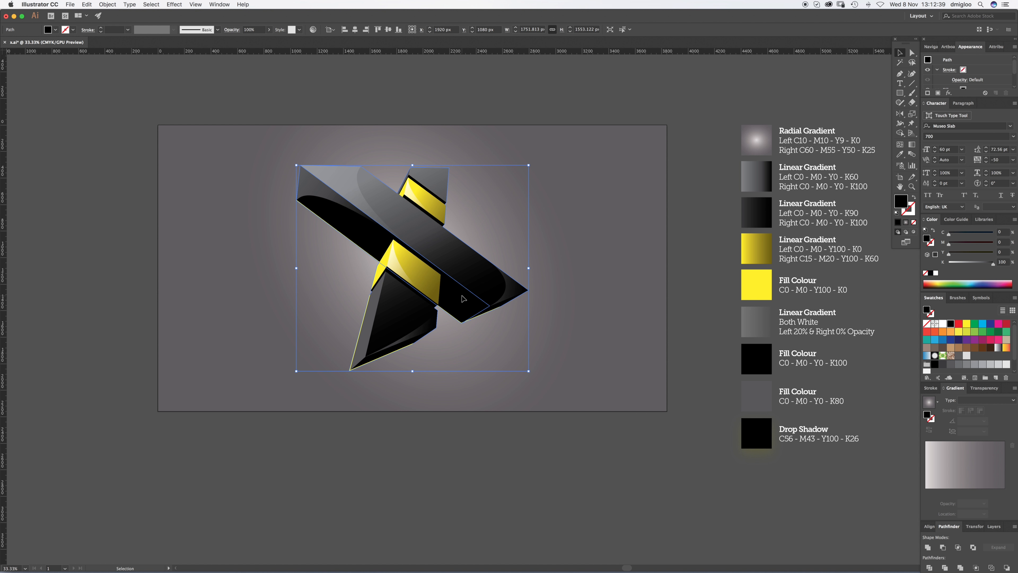
Nudge the black silhouette slightly upward so that its edge shows from behind the X.
key("v")
key("Up")
key("Up")
key("Up")
key("Up")
key("Up")
key("Up")
key("Up")
key("Up")
key("Up")
key("Up")
key("Up")
key("Up")
key("Up")
key("Up")
key("Up")
key("Up")
key("Up")
key("Up")
key("Up")
key("Up")
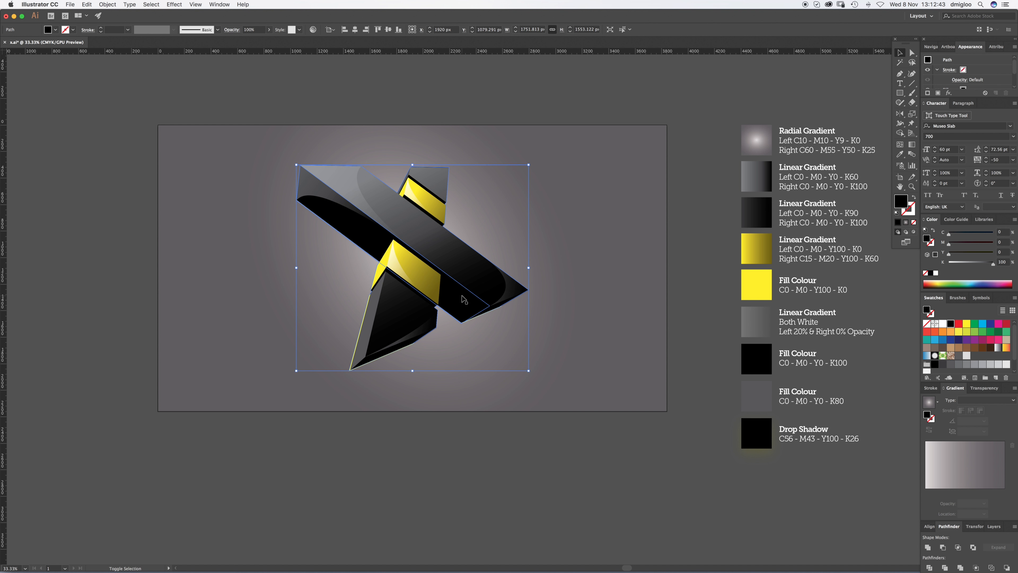
key("Up")
key("Up")
key("Up")
key("Up")
key("Up")
key("a")
key("Up")
key("Up")
key("Up")
key("Up")
key("Up")
key("Down")
key("Down")
key("Down")
key("Down")
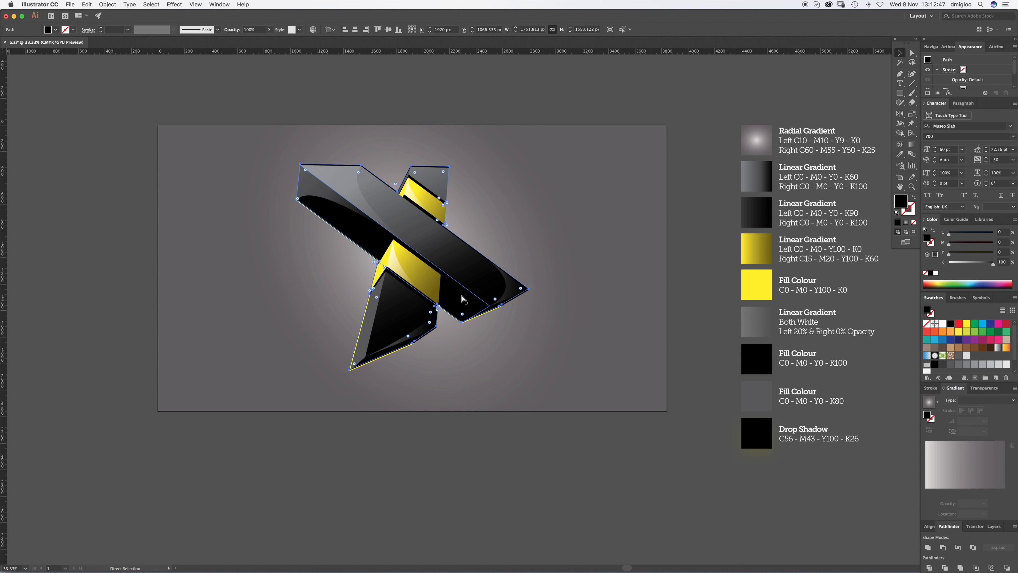
Shift the X artwork aside to check the black silhouette behind it, and undo the trial moves.
key("super+plus")
key("v")
left_click(475, 340)
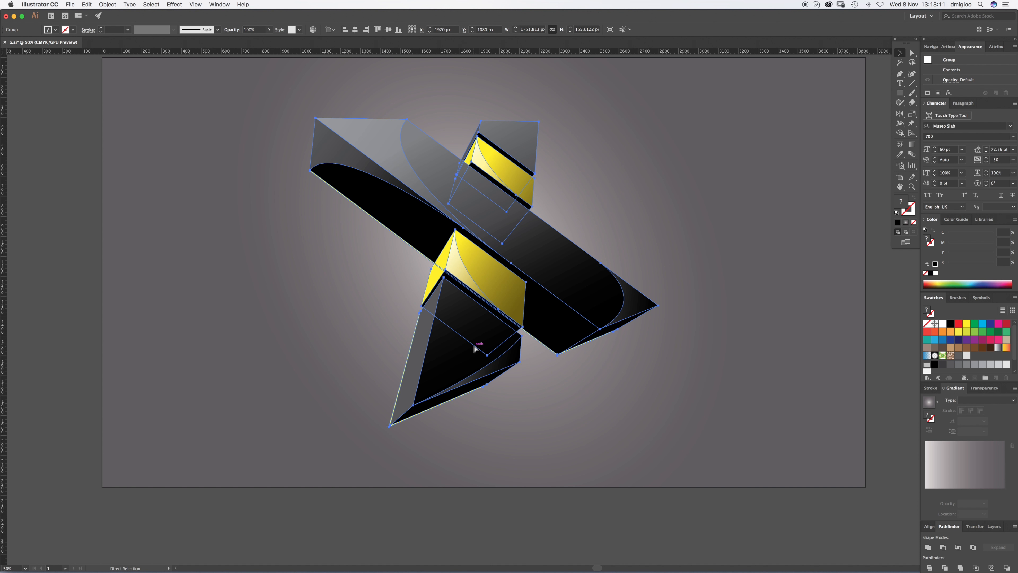
key("super+shift+a")
left_click_drag(474, 351, 418, 376)
key("super+z")
left_click_drag(485, 320, 375, 388)
key("super+z")
key("super+shift+z")
key("super+z")
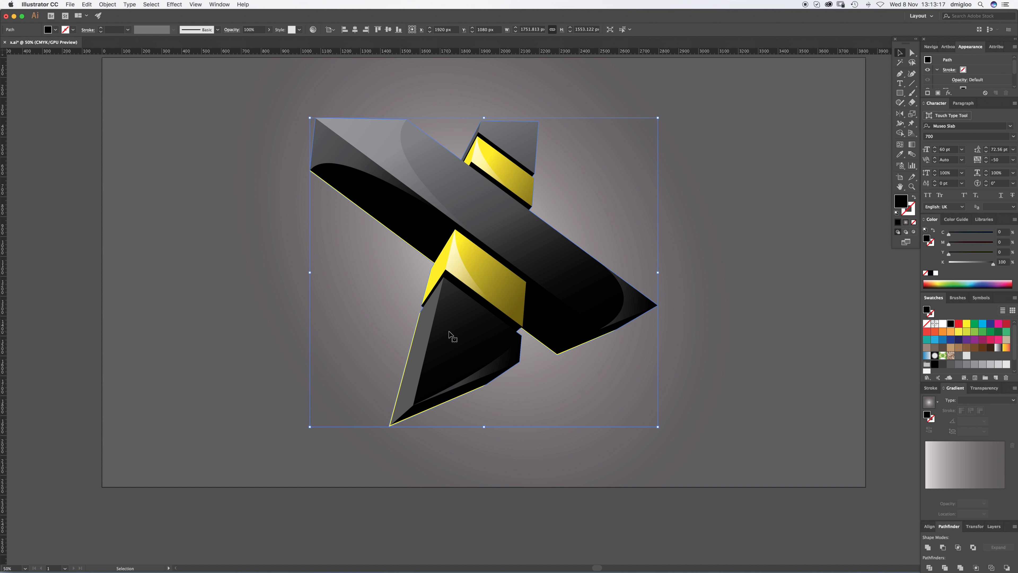
Preview a Drop Shadow effect on the black silhouette and inspect the shadow's colour values.
left_click(170, 5)
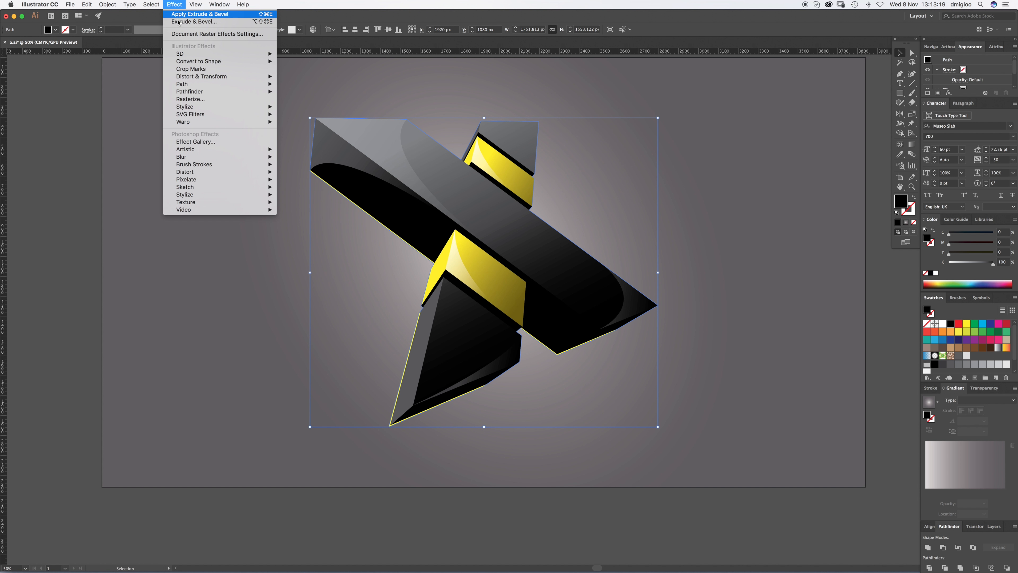
mouse_move(225, 109)
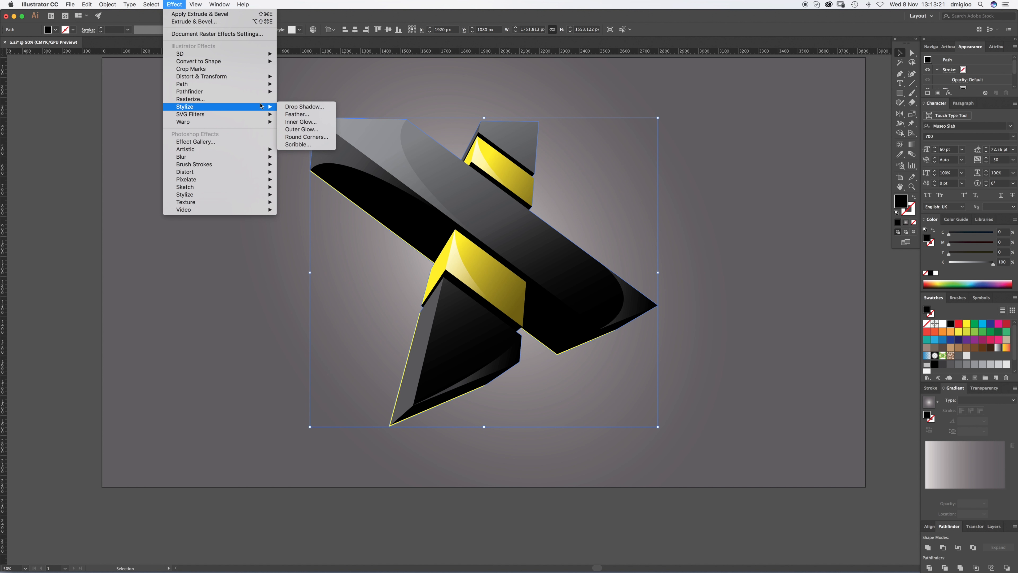
left_click(315, 109)
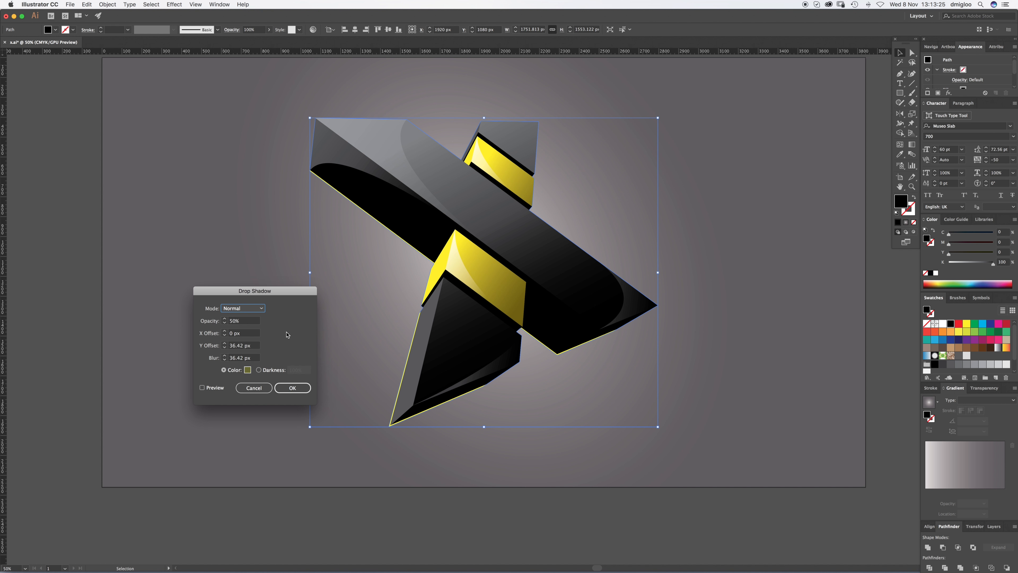
left_click(202, 388)
left_click(216, 388)
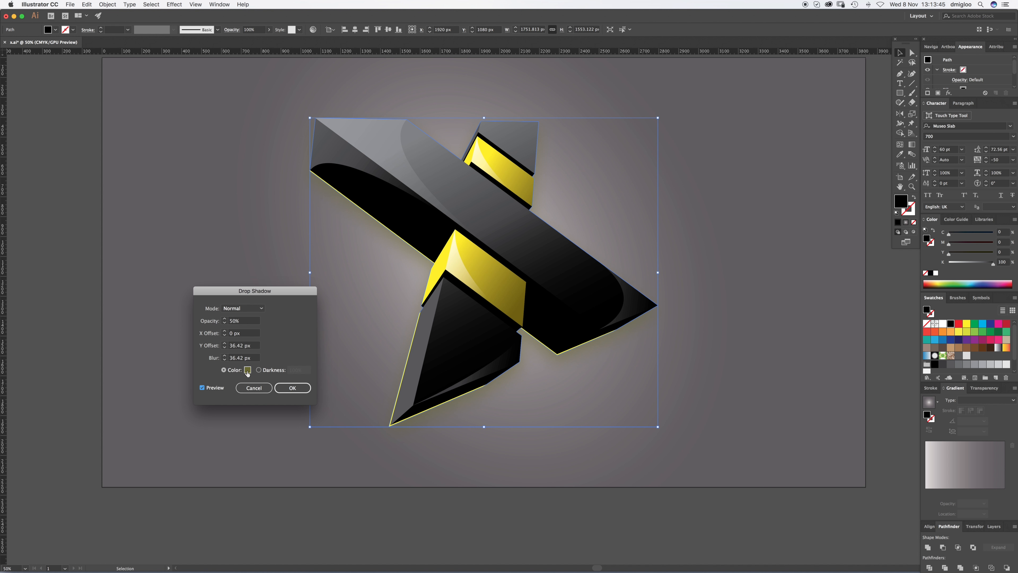
left_click(247, 370)
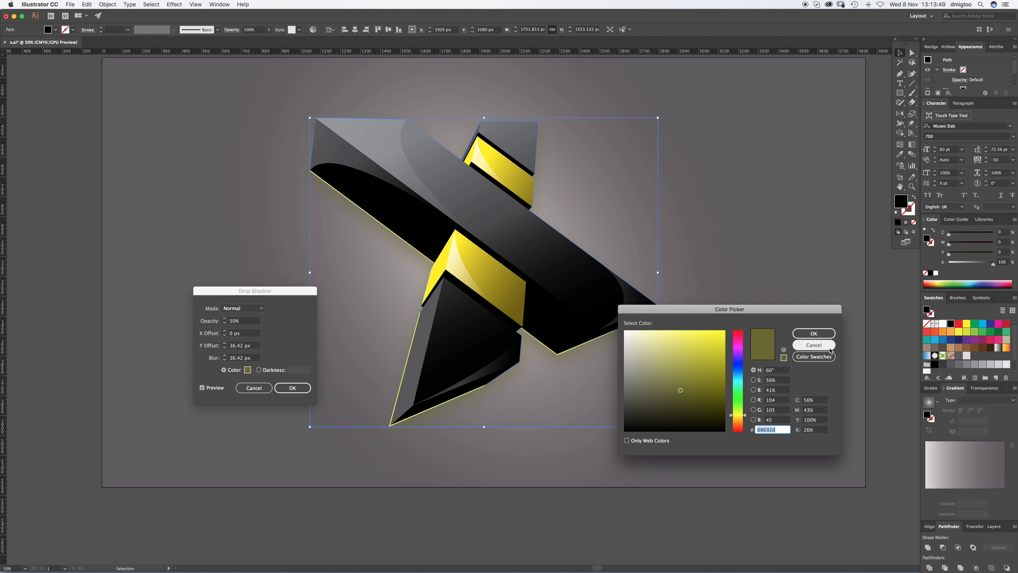
left_click(828, 347)
left_click(293, 387)
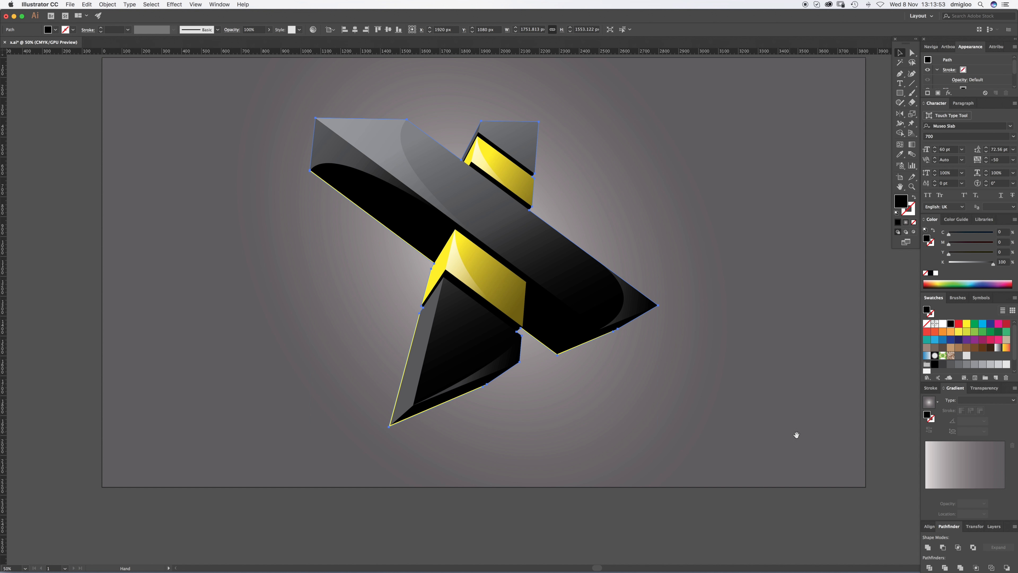
Apply a Normal-mode drop shadow to the silhouette: 50% opacity, 0 px X offset, 36.42 px Y offset and blur, C56 M43 Y100 K26; deselect it.
left_click_drag(795, 434, 493, 368)
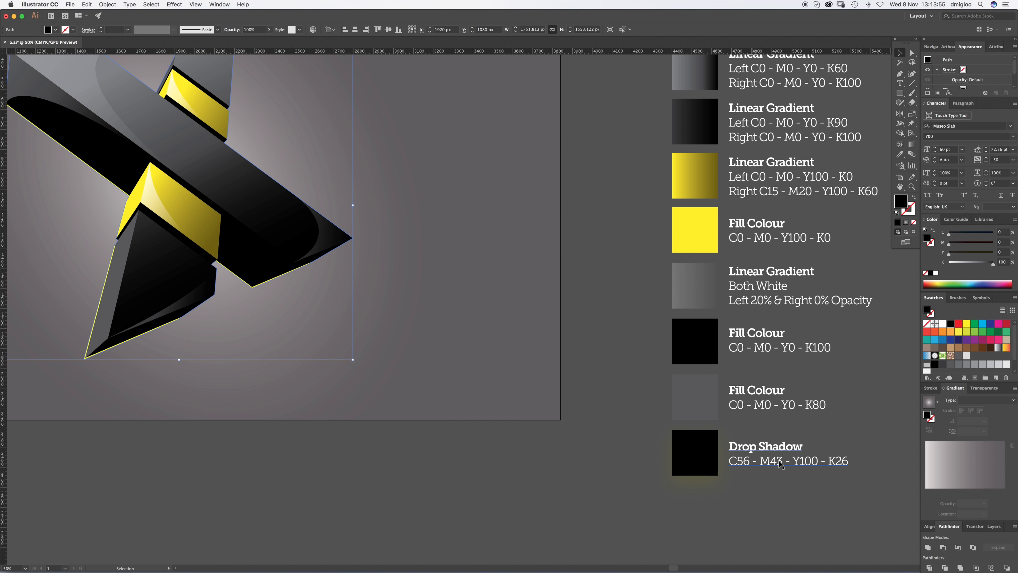
left_click(169, 3)
mouse_move(220, 107)
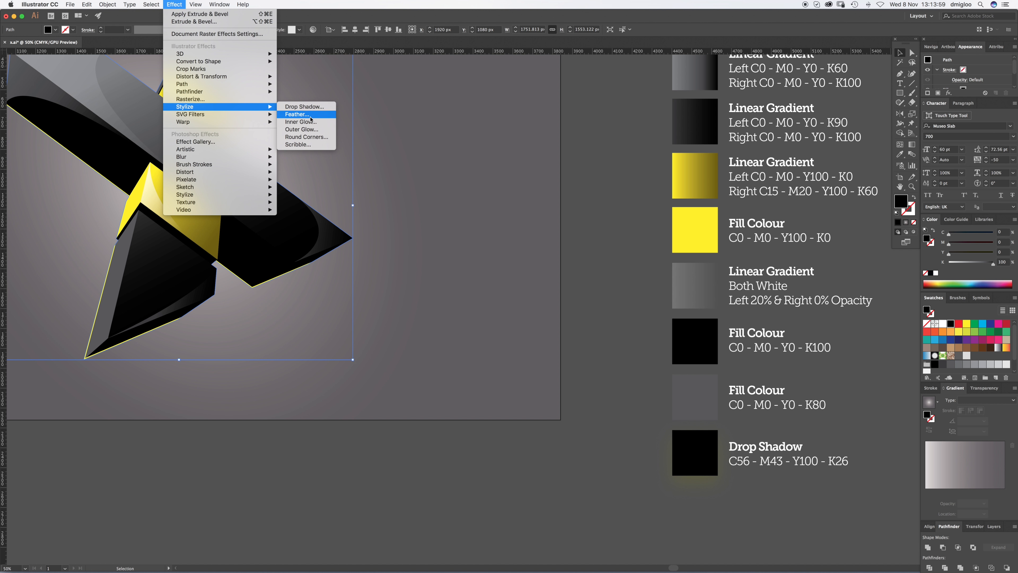
left_click(304, 106)
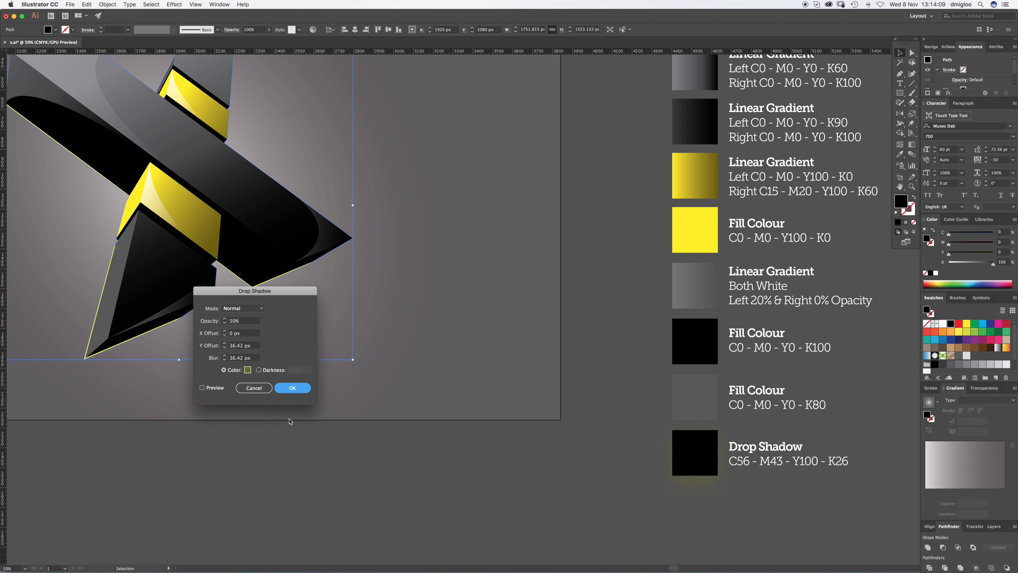
key("Return")
left_click_drag(263, 267, 434, 399)
left_click(459, 136)
left_click_drag(383, 362, 466, 335)
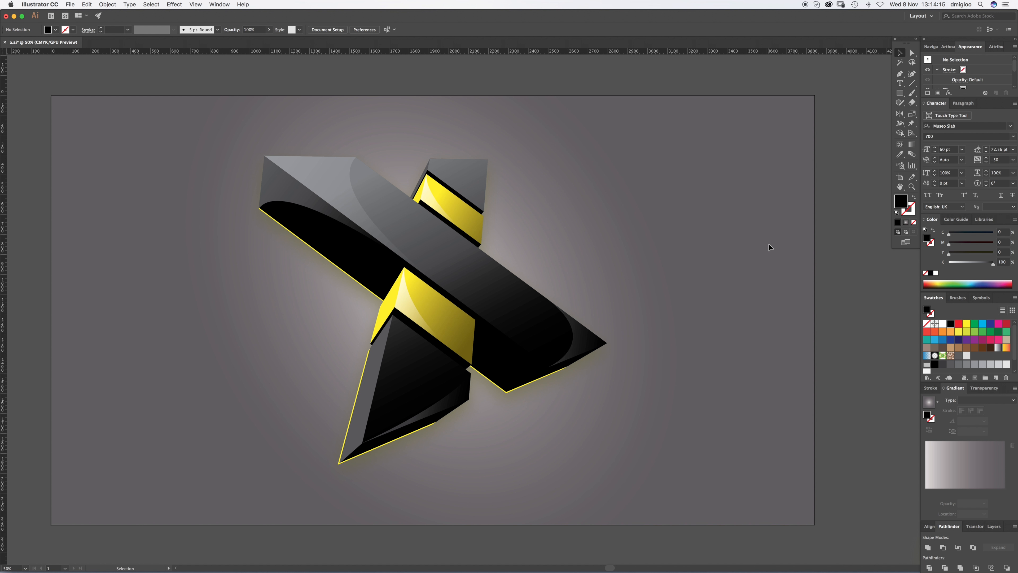
key("a")
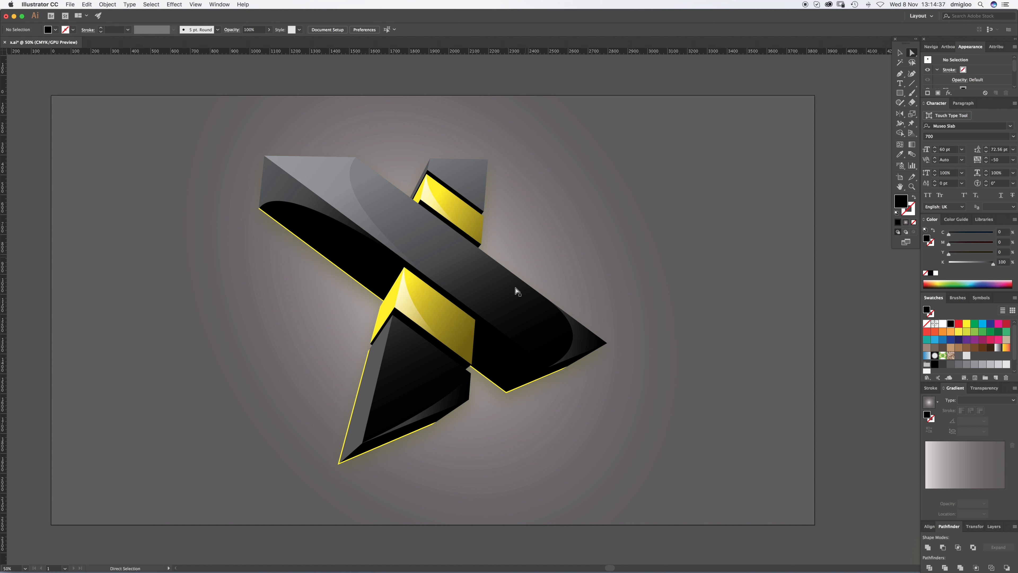